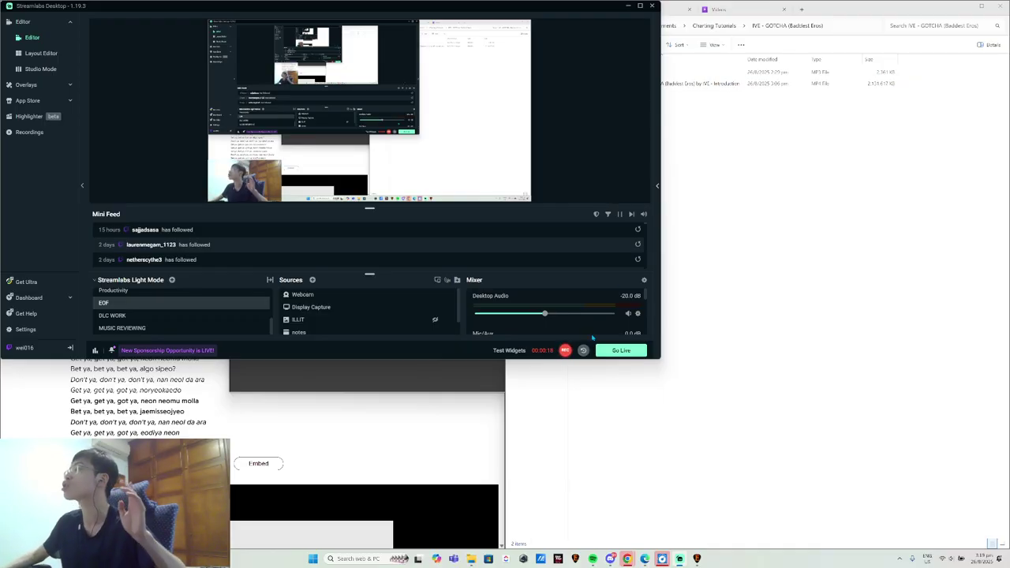
# - Bring forward the romanized lyrics page for IVE - GOTCHA (Baddest Eros) and return to its opening verse
pyautogui.click(430, 388)
pyautogui.click(433, 407)
pyautogui.click(558, 393)
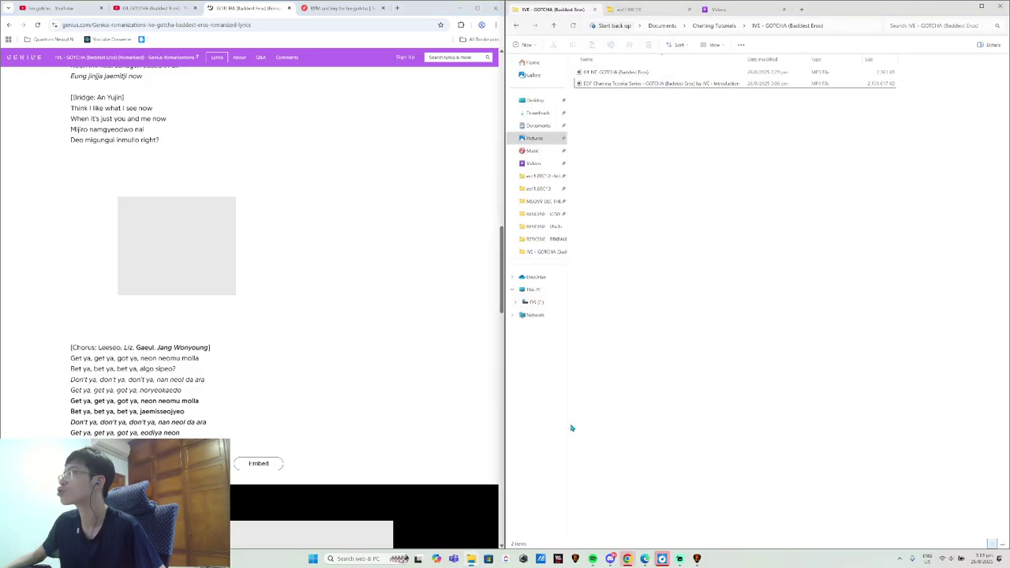
pyautogui.scroll(10, 265, 339)
pyautogui.scroll(-2, 262, 336)
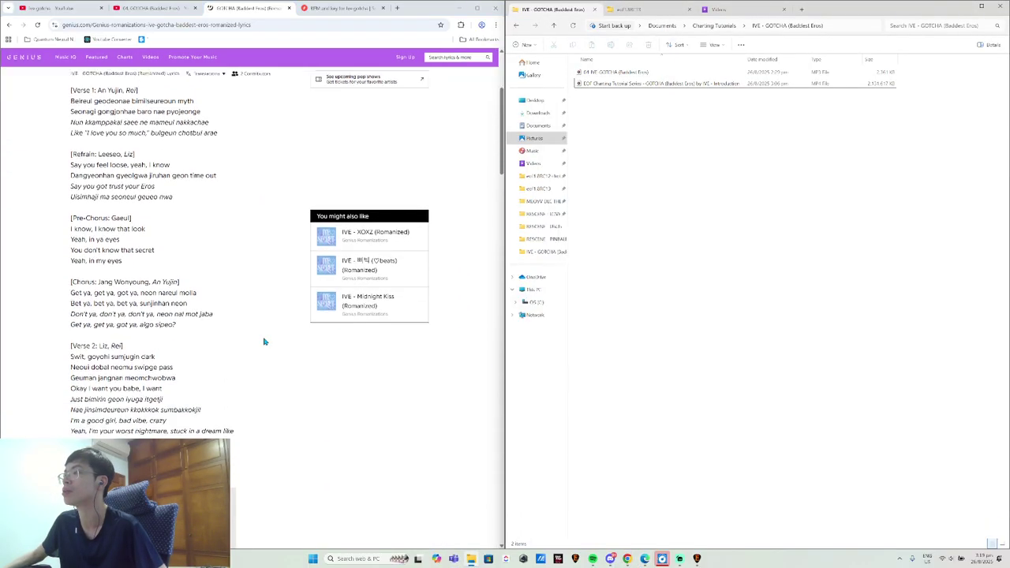
pyautogui.scroll(1, 263, 336)
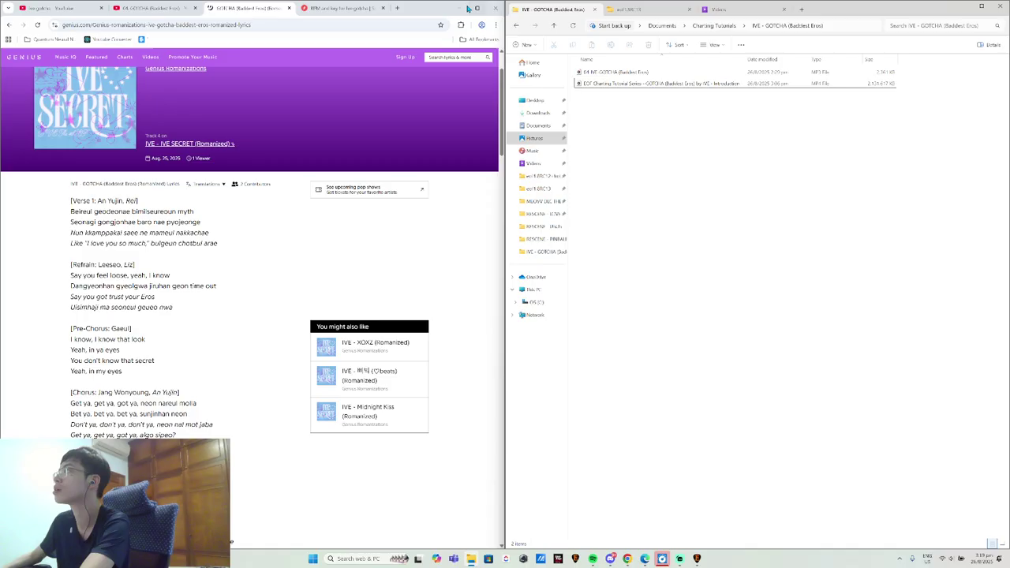
# - Enlarge the lyrics page and highlight the lyrics from the Verse 1 heading through the end of the Refrain
pyautogui.hotkey('ctrl', '+')
pyautogui.hotkey('ctrl', '+')
pyautogui.hotkey('ctrl', '+')
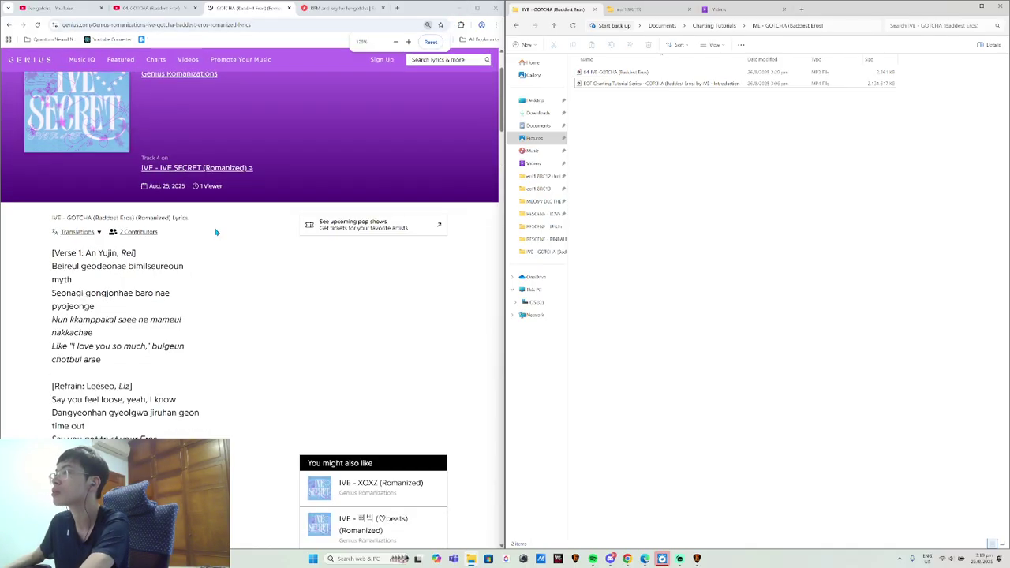
pyautogui.scroll(-3, 234, 207)
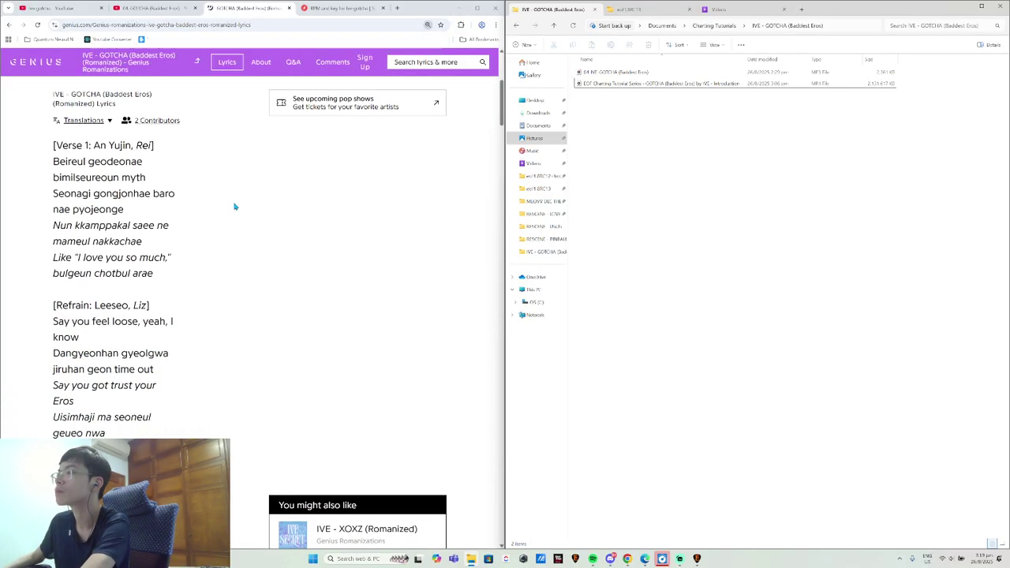
pyautogui.hotkey('ctrl', '+')
pyautogui.scroll(-2, 234, 206)
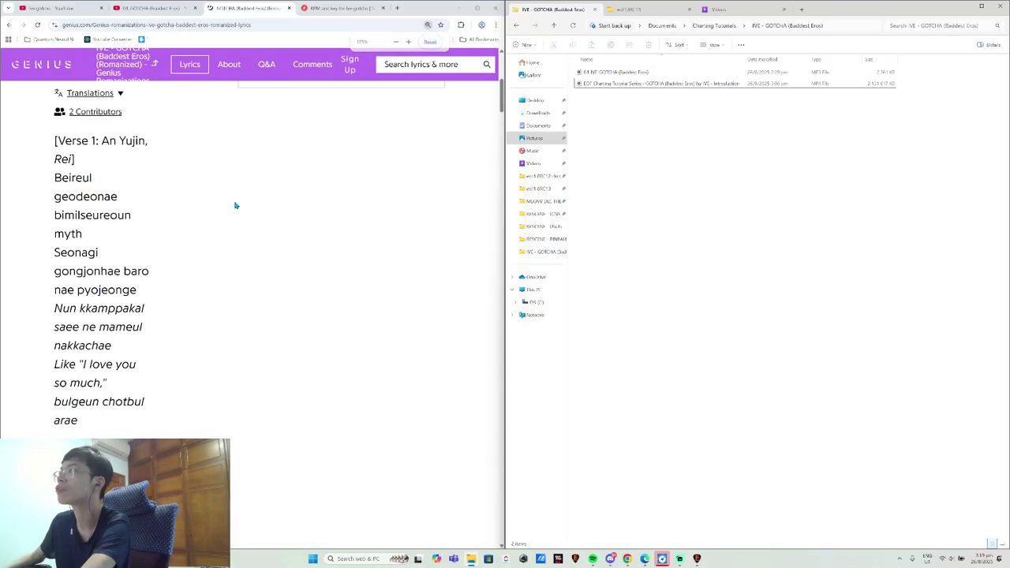
pyautogui.scroll(-1, 234, 205)
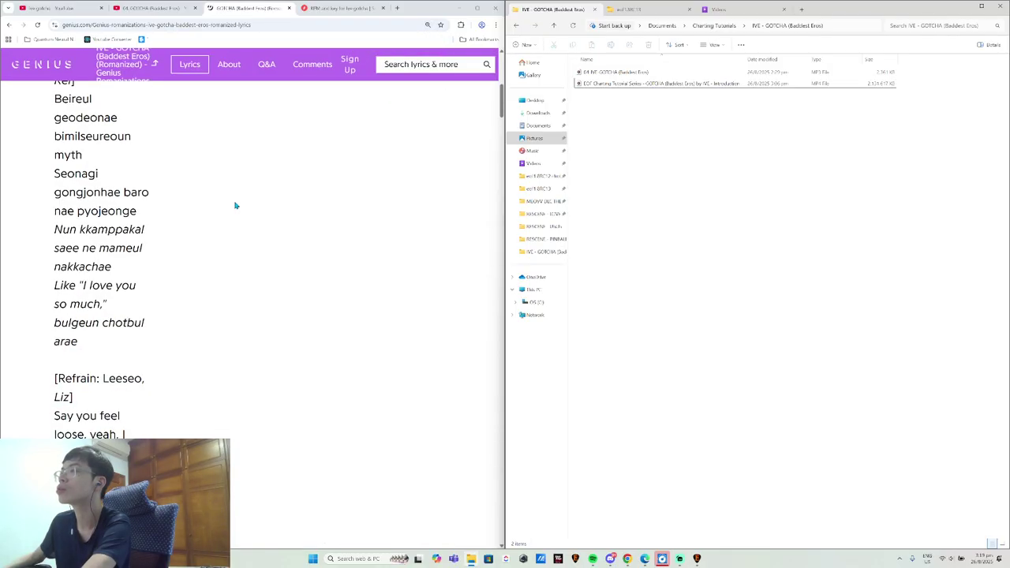
pyautogui.hotkey('ctrl', '-')
pyautogui.scroll(2, 240, 199)
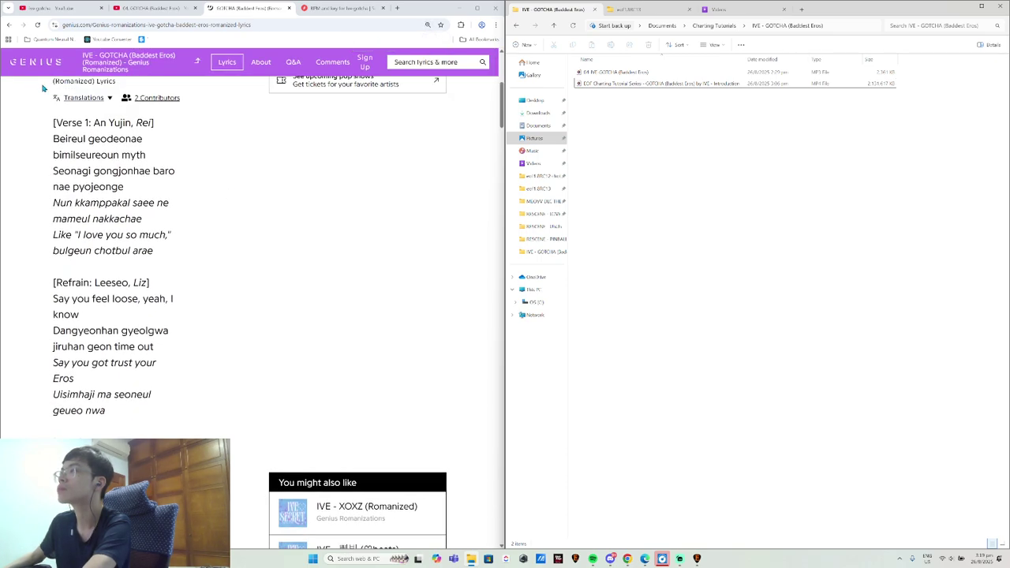
pyautogui.moveTo(52, 123)
pyautogui.mouseDown()
pyautogui.moveTo(157, 159)
pyautogui.moveTo(187, 387)
pyautogui.moveTo(175, 423)
pyautogui.mouseUp()
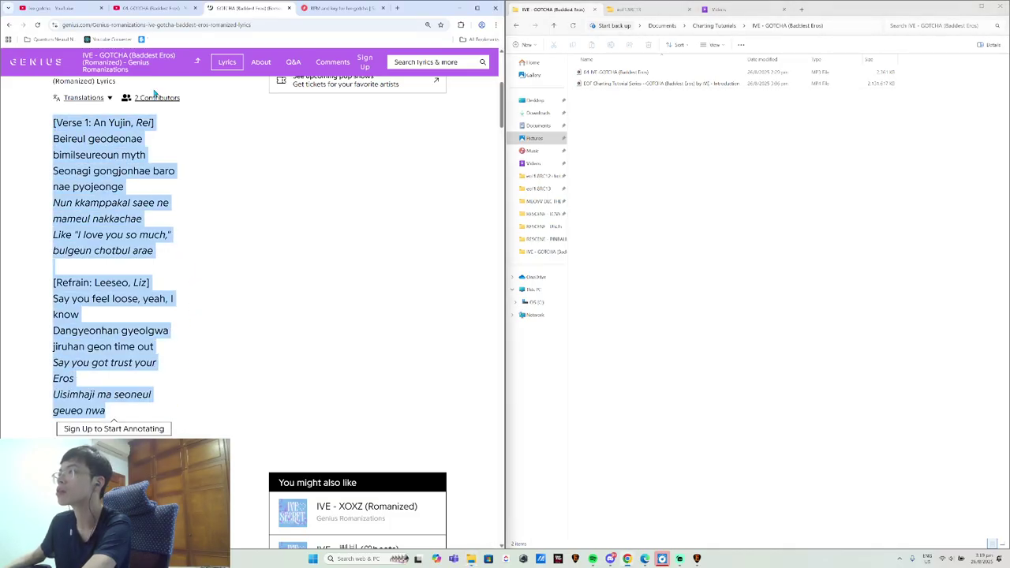
# - Switch to the EOF chart editor with the PART GUITAR Expert track open
pyautogui.click(678, 559)
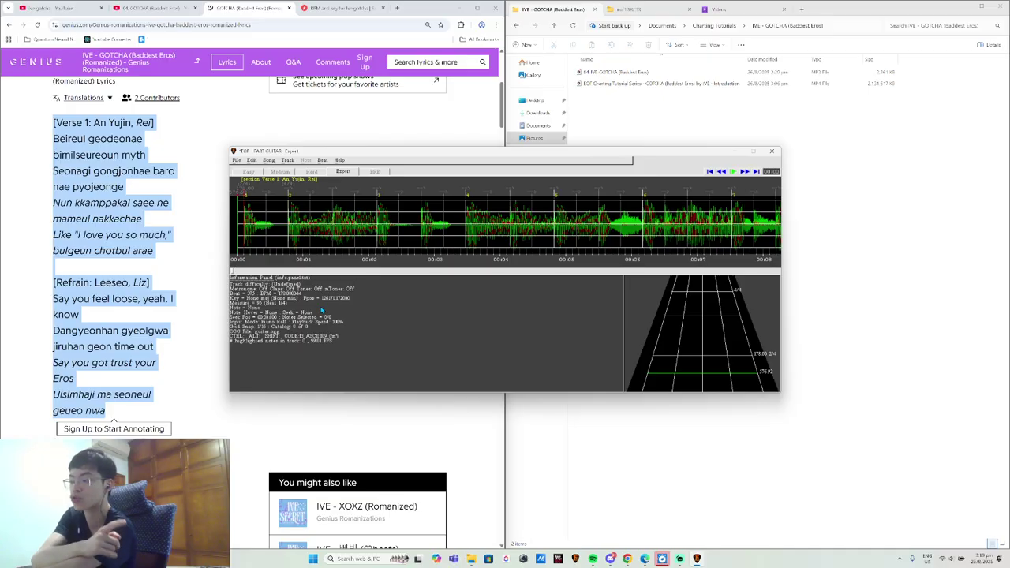
pyautogui.press('m')
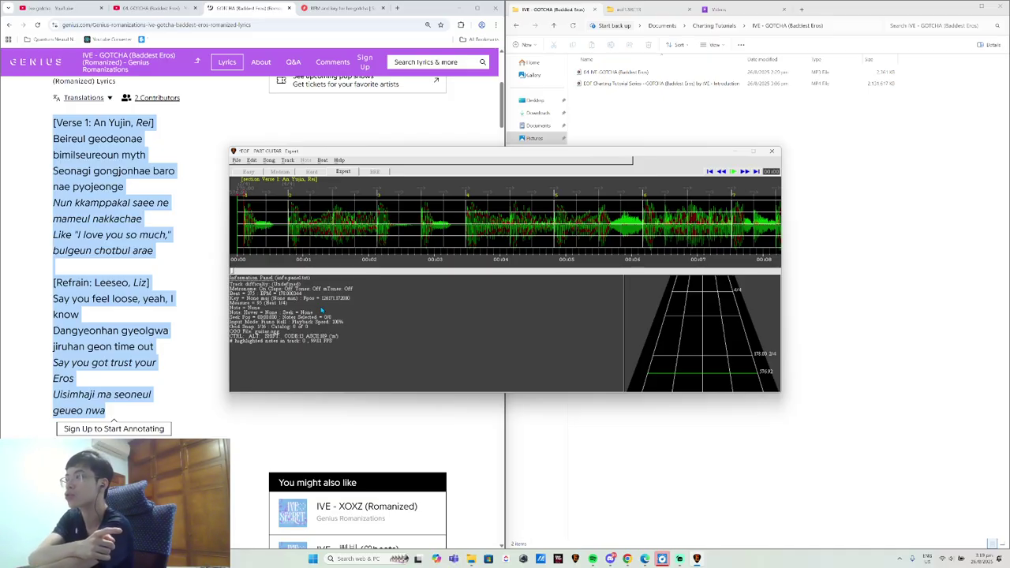
pyautogui.press('m')
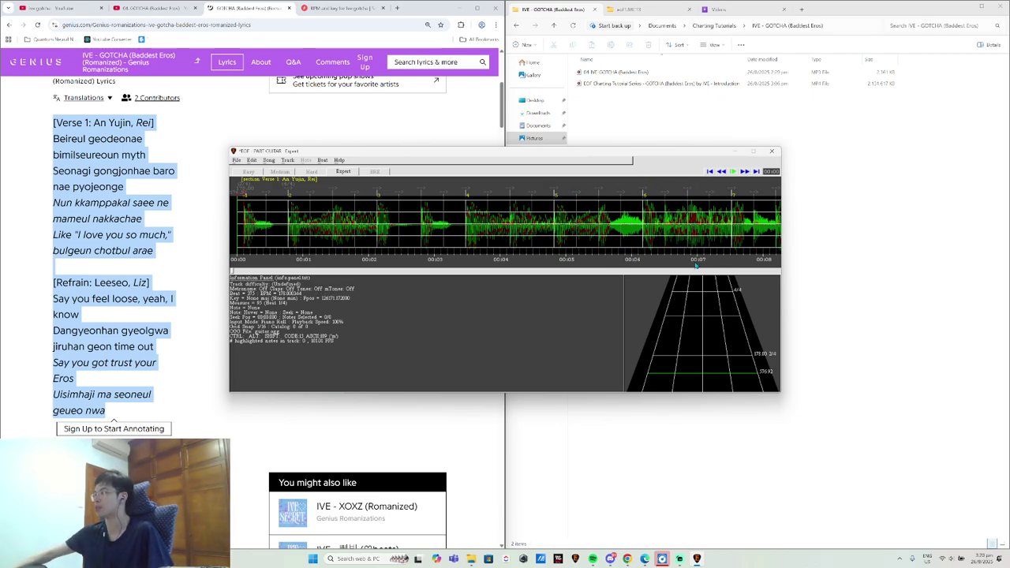
pyautogui.click(236, 160)
pyautogui.click(511, 330)
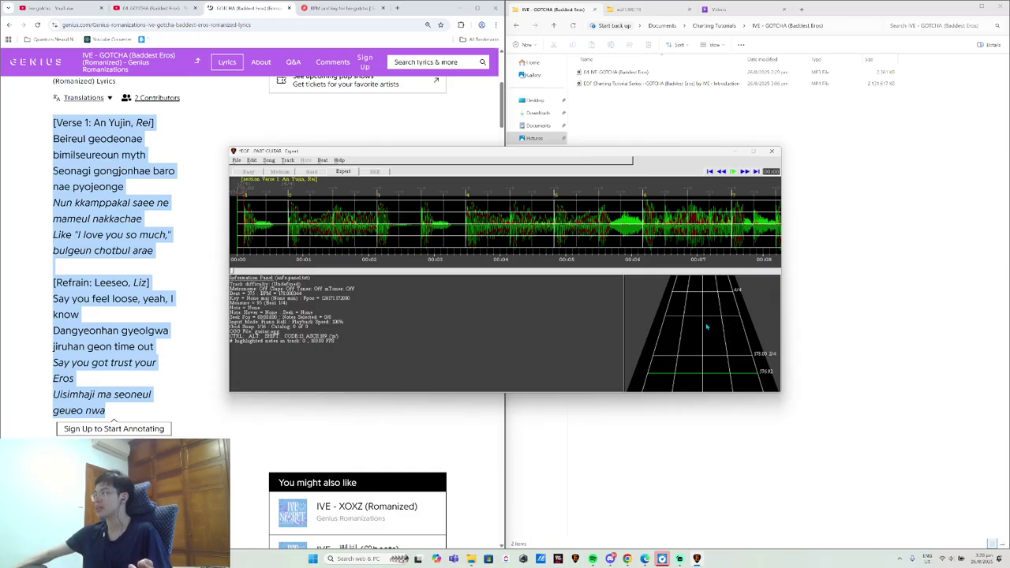
pyautogui.click(236, 160)
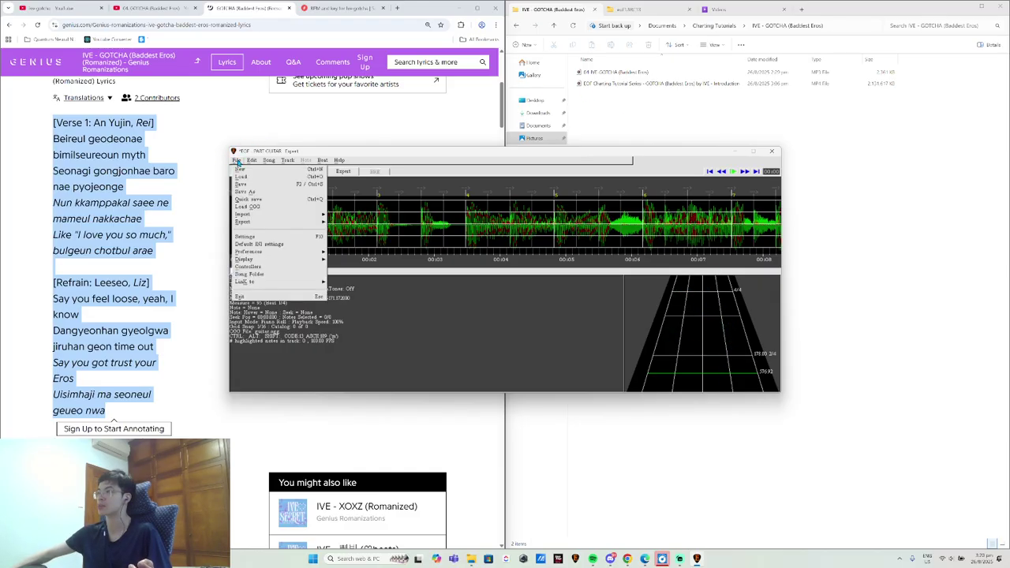
pyautogui.click(263, 266)
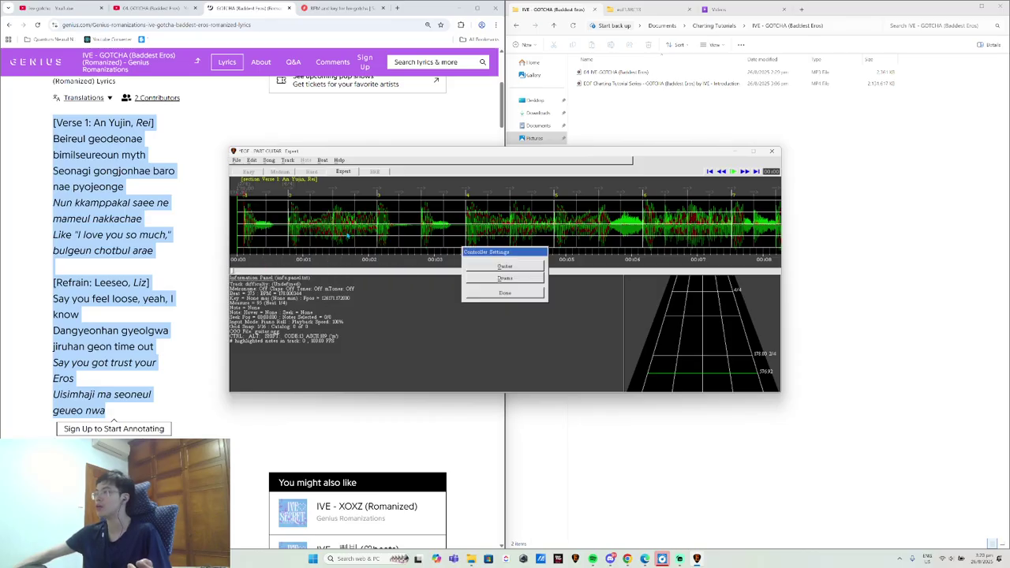
pyautogui.click(516, 294)
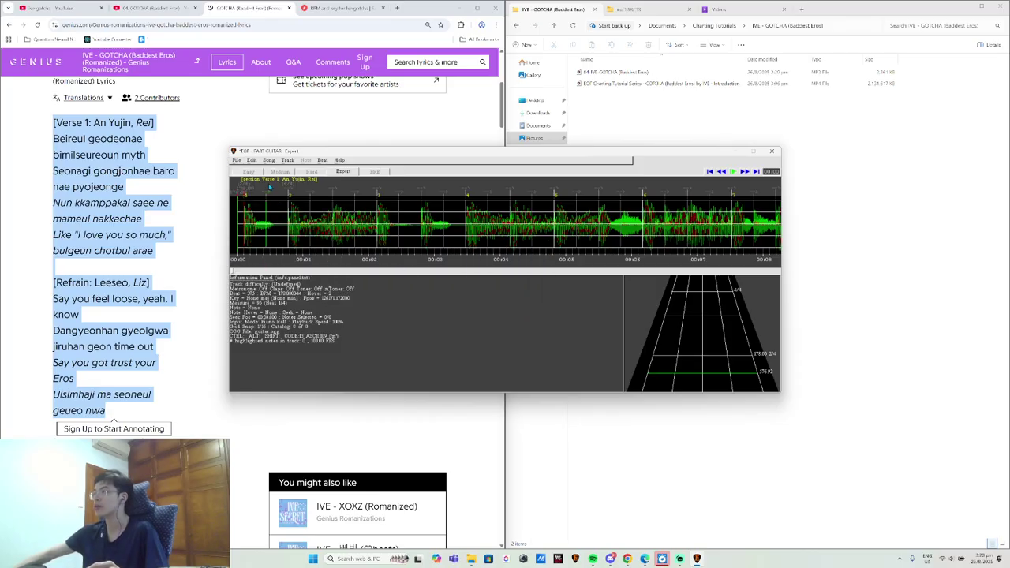
# - Set the 3D preview to full height
pyautogui.click(236, 160)
pyautogui.moveTo(264, 262)
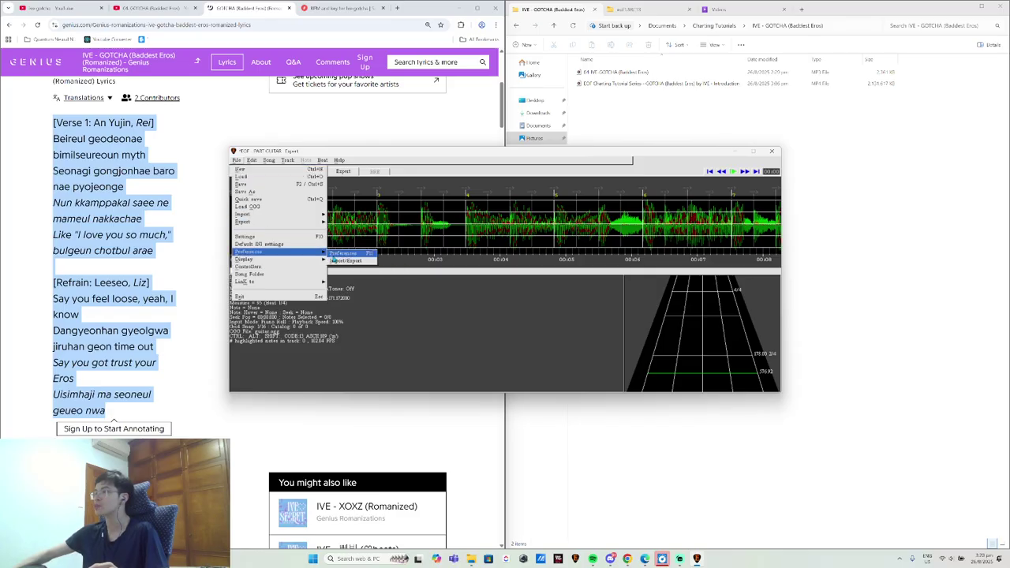
pyautogui.moveTo(348, 261)
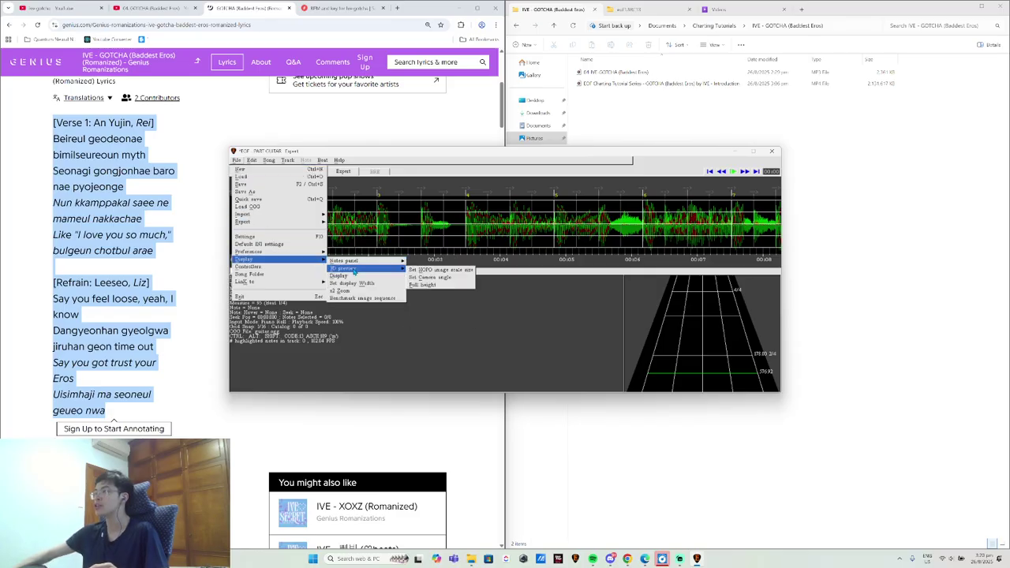
pyautogui.click(421, 284)
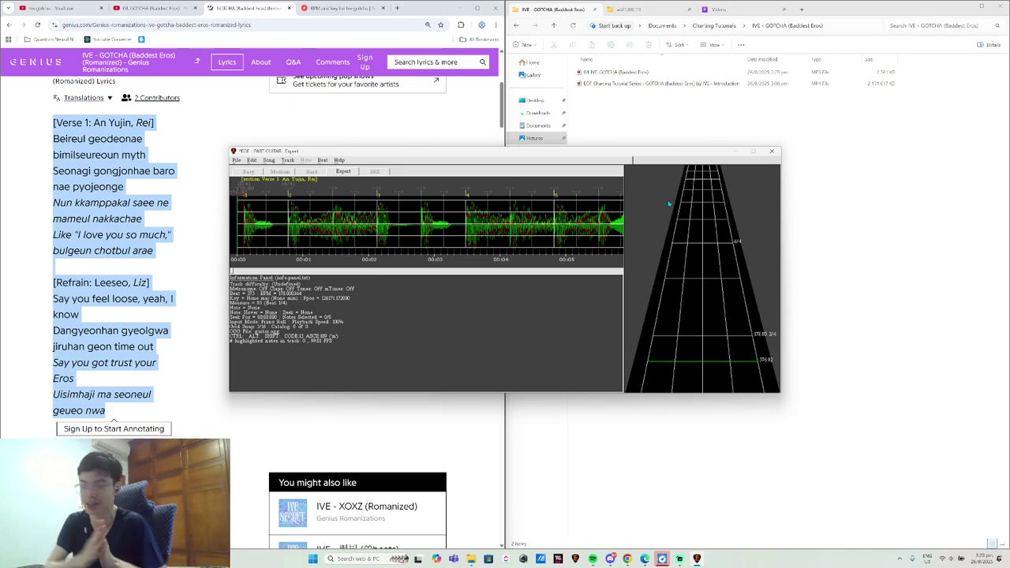
# - Listen to the song's opening, place a red-and-yellow chord on the first beat of Verse 1, and play it back
pyautogui.press('space')
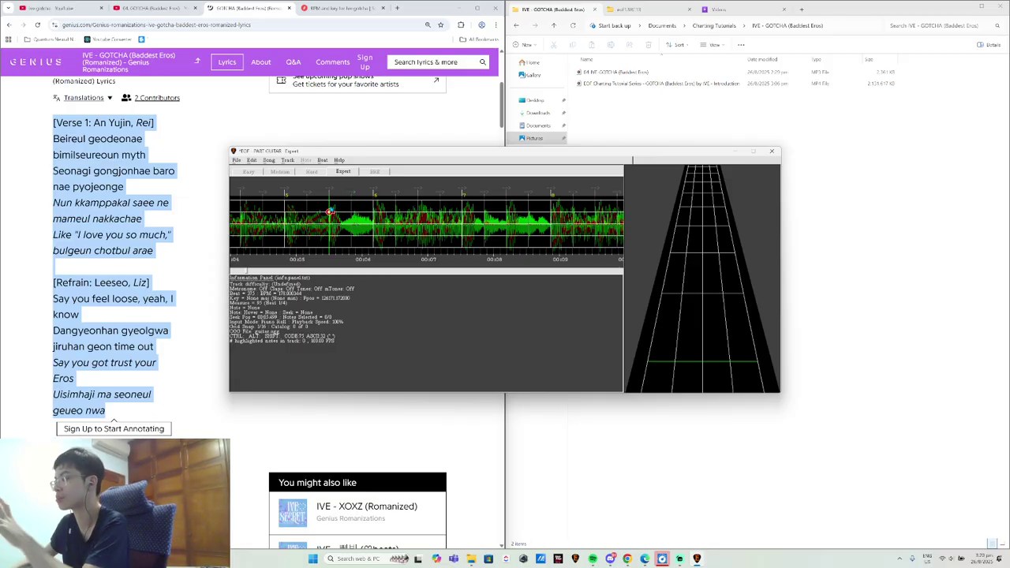
pyautogui.press('Home')
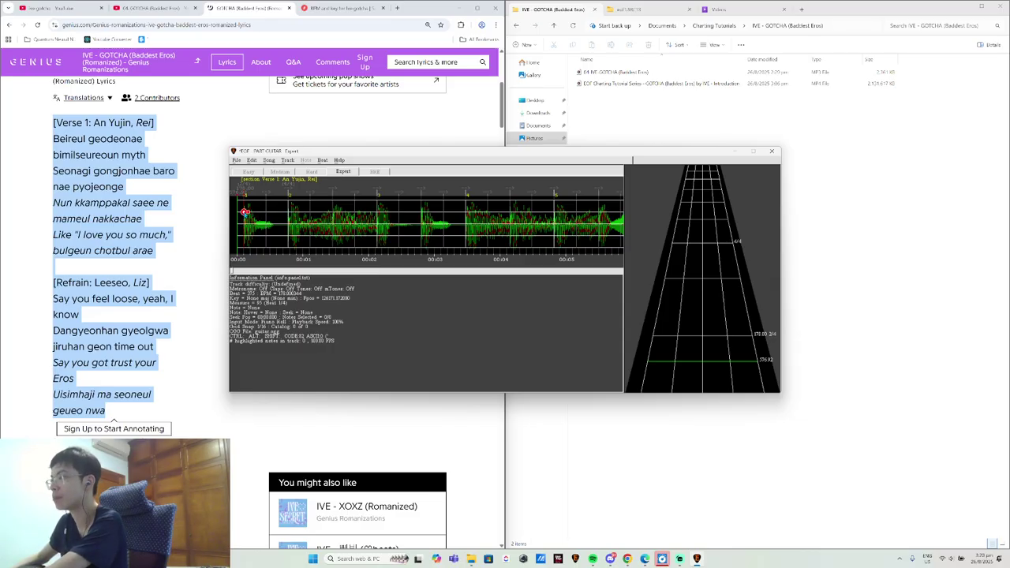
pyautogui.click(244, 211)
pyautogui.click(244, 224)
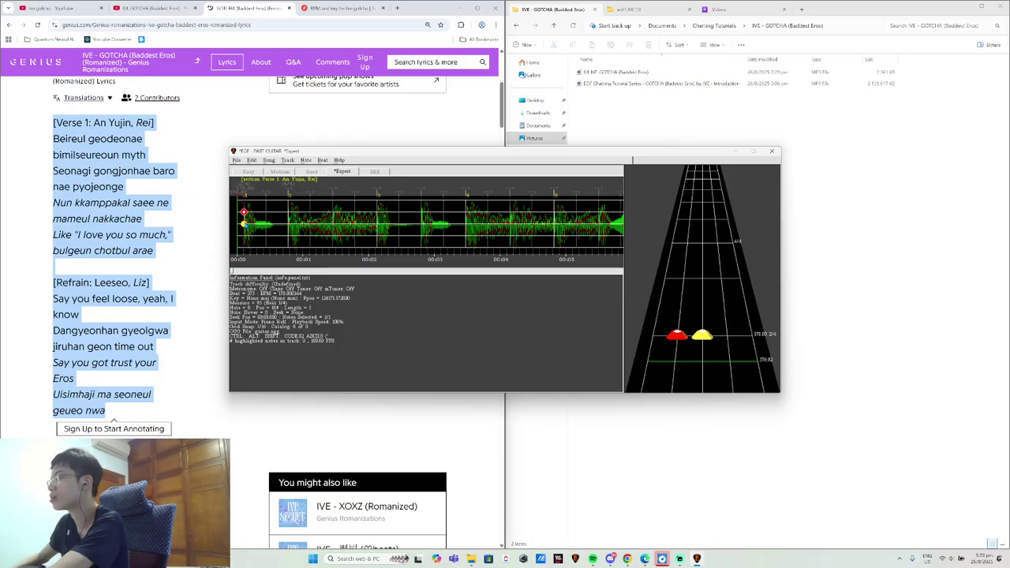
pyautogui.click(339, 225)
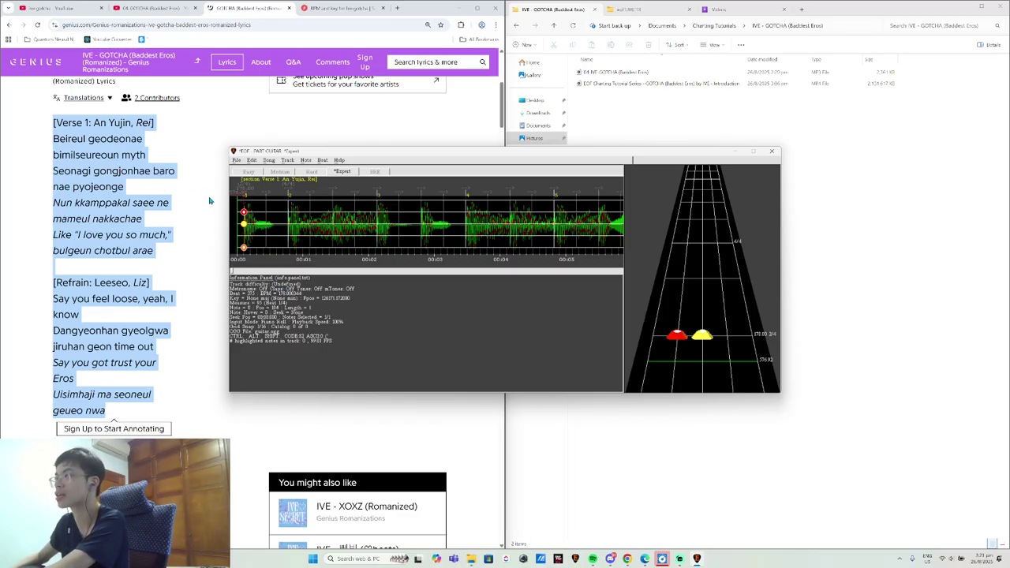
pyautogui.press('c')
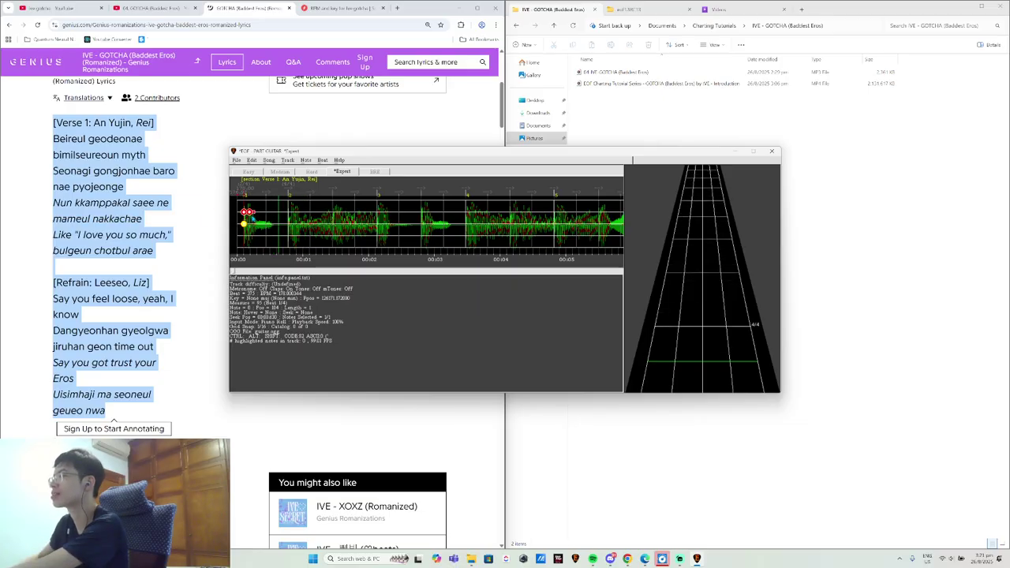
pyautogui.press('space')
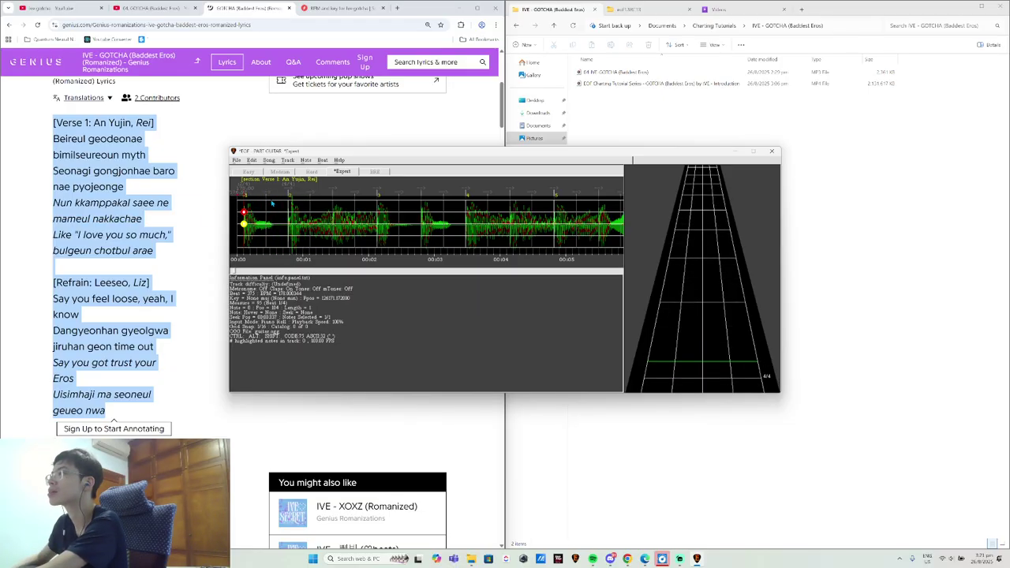
# - Place a green note at the start of measure 2, extend its sustain to measure 3, and play it back
pyautogui.click(290, 203)
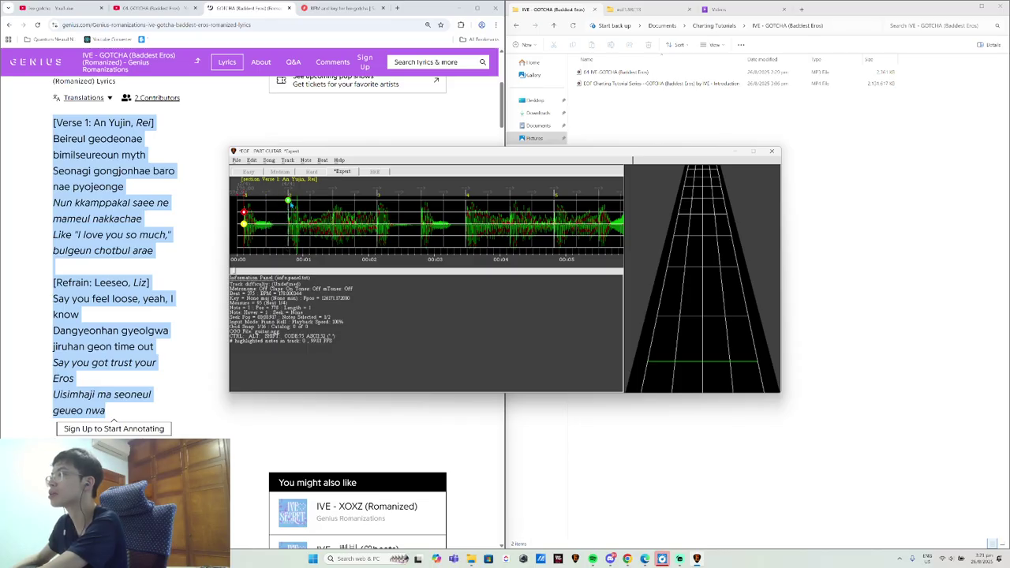
pyautogui.press(']')
pyautogui.press(']')
pyautogui.press(']')
pyautogui.press(']')
pyautogui.press(']')
pyautogui.press(']')
pyautogui.press(']')
pyautogui.press(']')
pyautogui.press(']')
pyautogui.press(']')
pyautogui.press(']')
pyautogui.press(']')
pyautogui.press(']')
pyautogui.press(']')
pyautogui.press(']')
pyautogui.press(']')
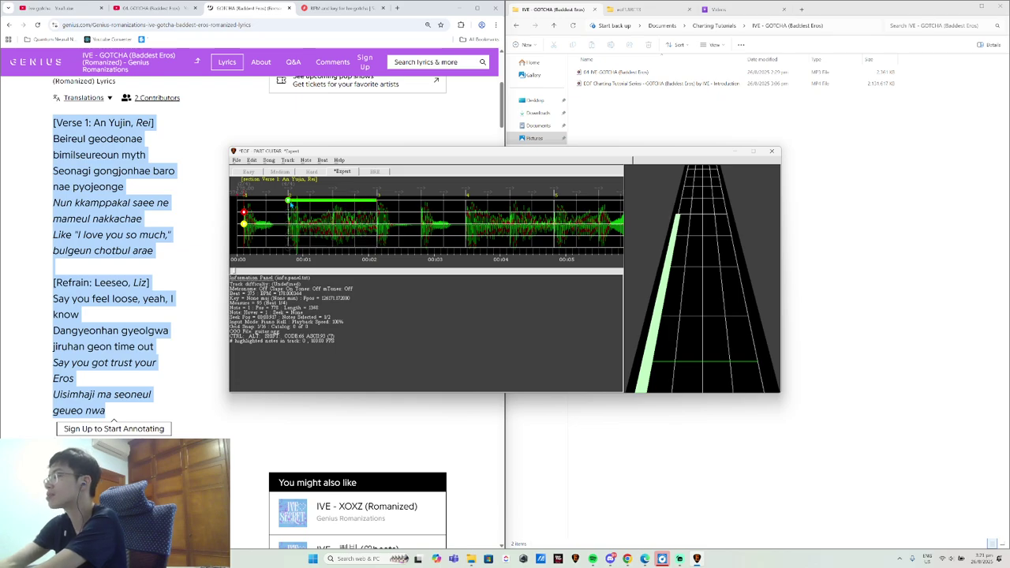
pyautogui.press('space')
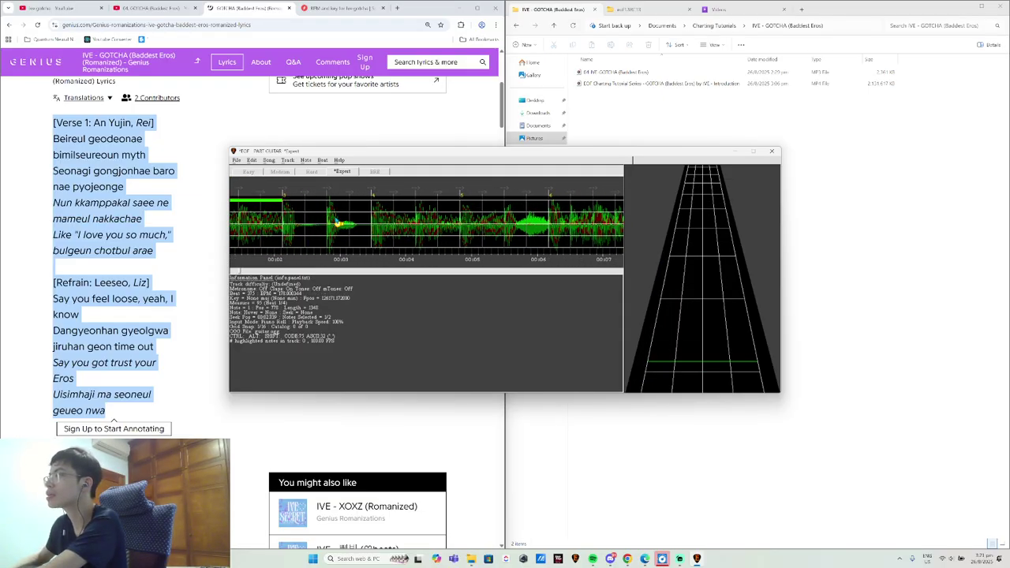
pyautogui.press('Left')
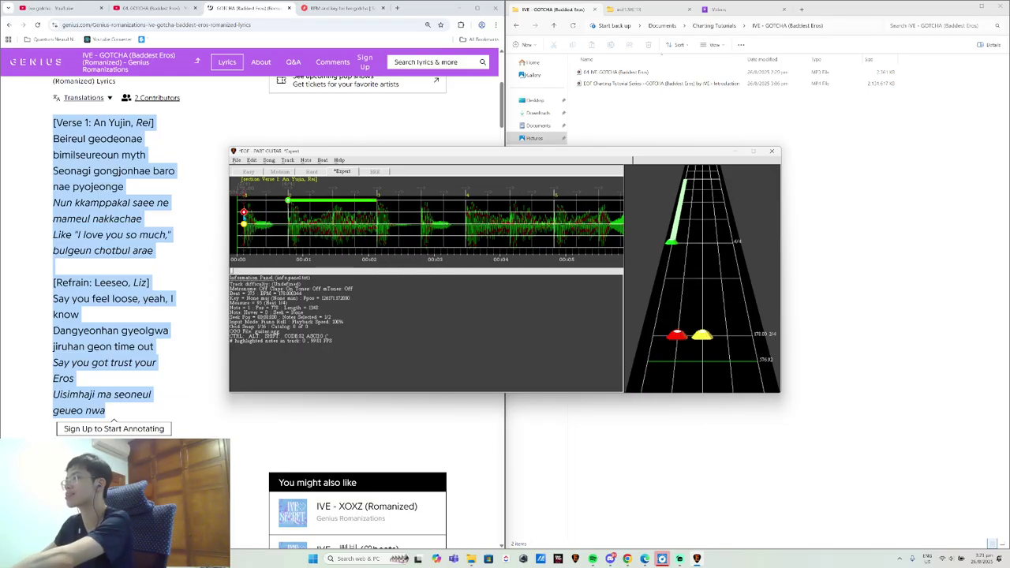
# - Extend the opening red-and-yellow chord's sustain by two 1/16 grid steps and play it back
pyautogui.click(245, 213)
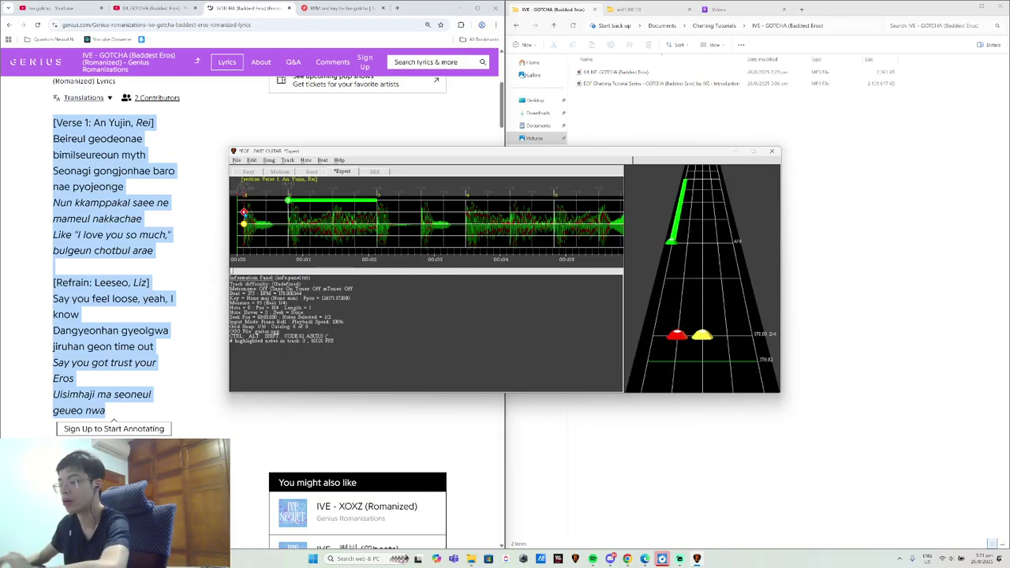
pyautogui.press(']')
pyautogui.press(']')
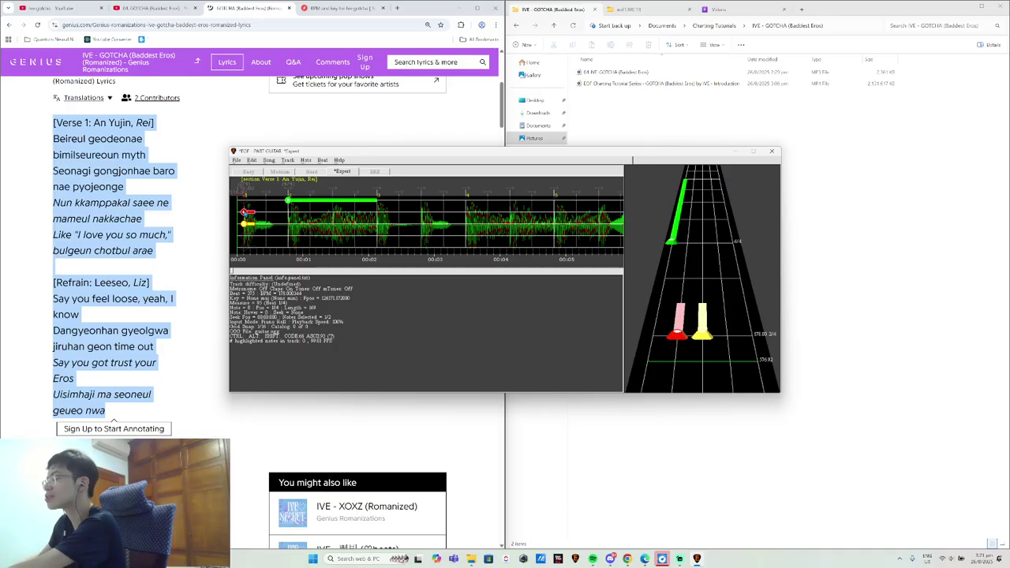
pyautogui.press('space')
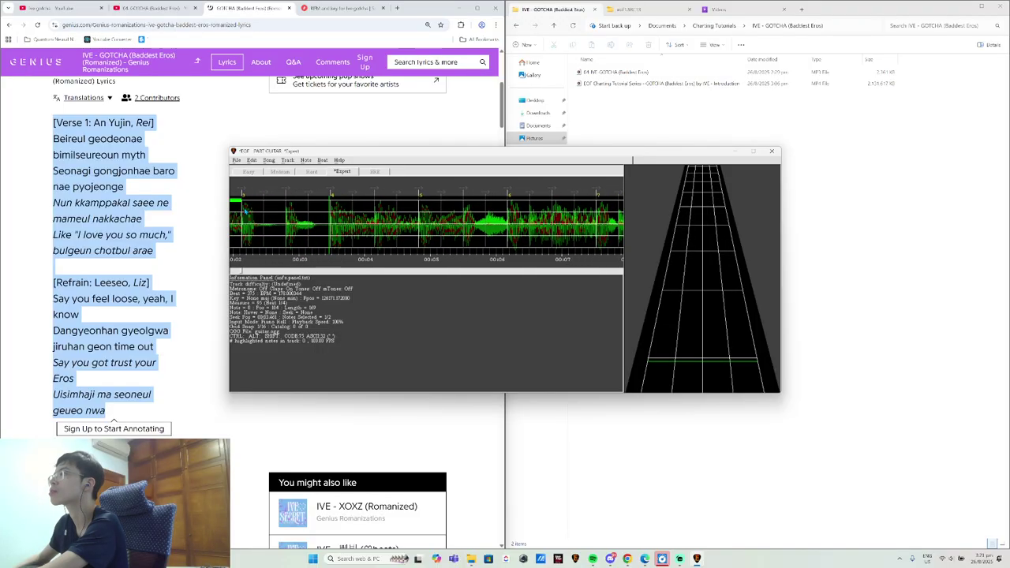
pyautogui.press('space')
# - Move the opening red-and-yellow chord slightly earlier, extend its sustain to about halfway to the measure 2 marker, and play it back
pyautogui.press('Left')
pyautogui.moveTo(249, 214); pyautogui.dragTo(244, 214)
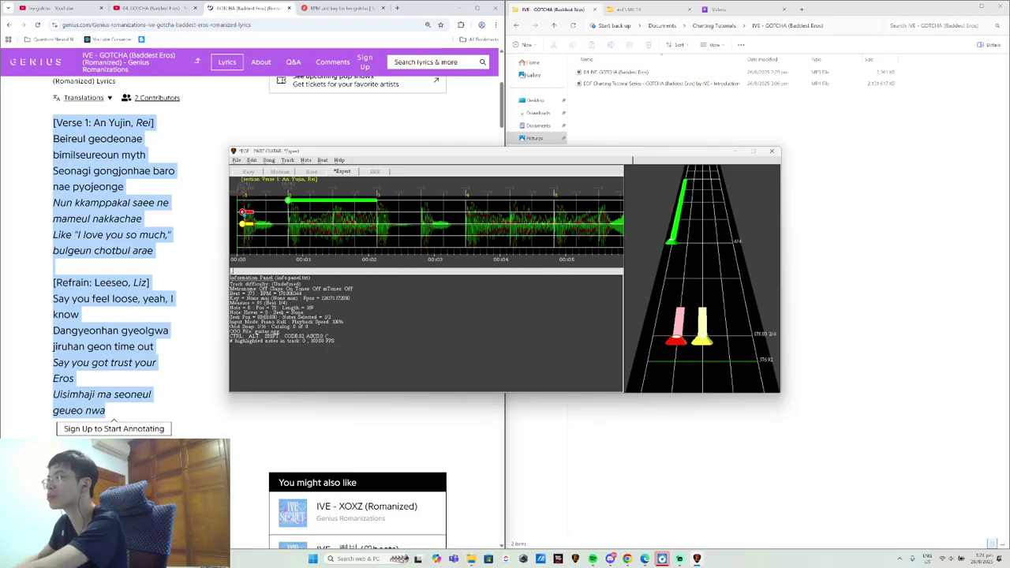
pyautogui.press(']')
pyautogui.press(']')
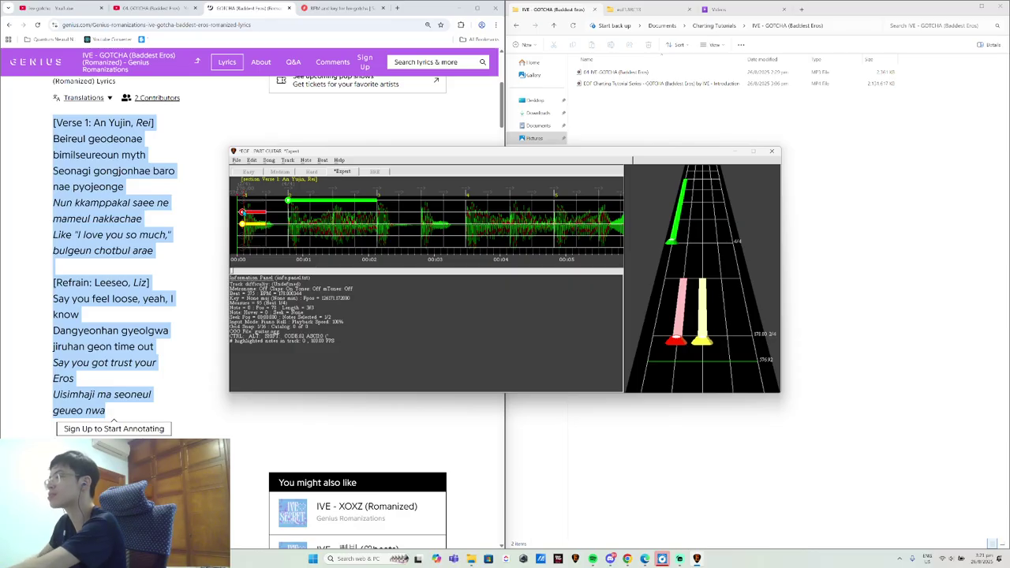
pyautogui.press('space')
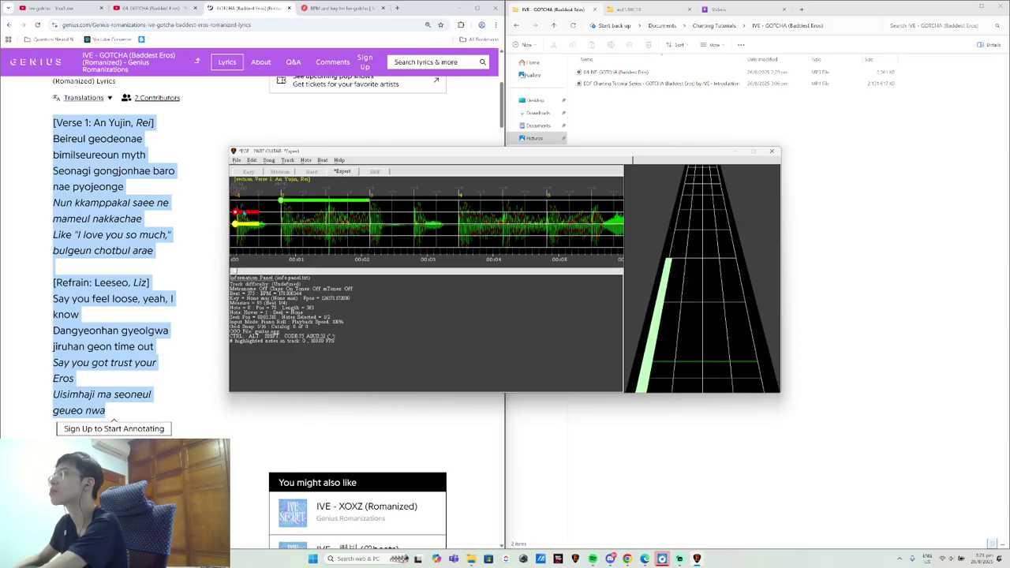
# - Play the opening up to measure 3 and place a red note on its first beat and a green note an eighth of a measure after it
pyautogui.press('Left')
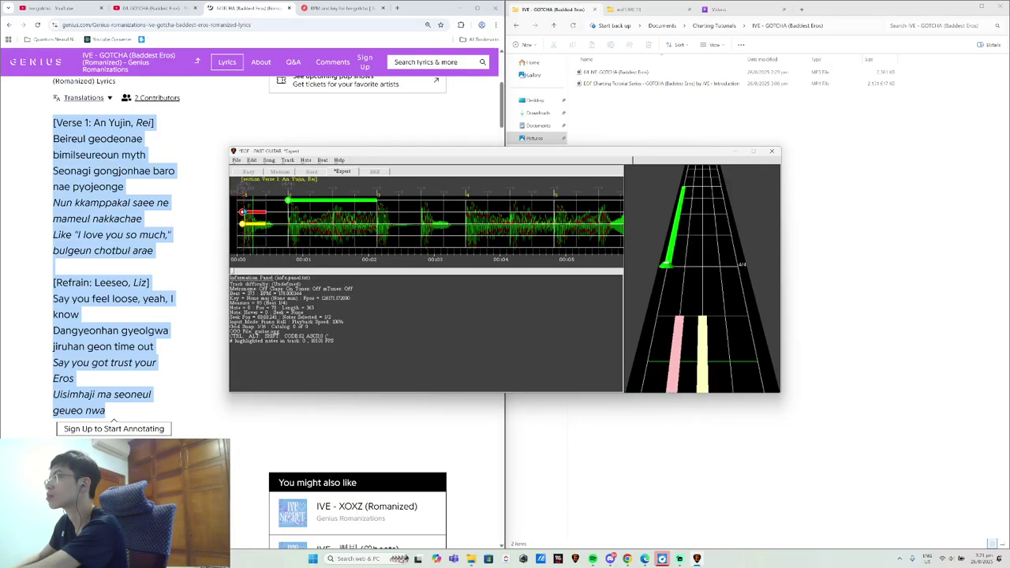
pyautogui.press('space')
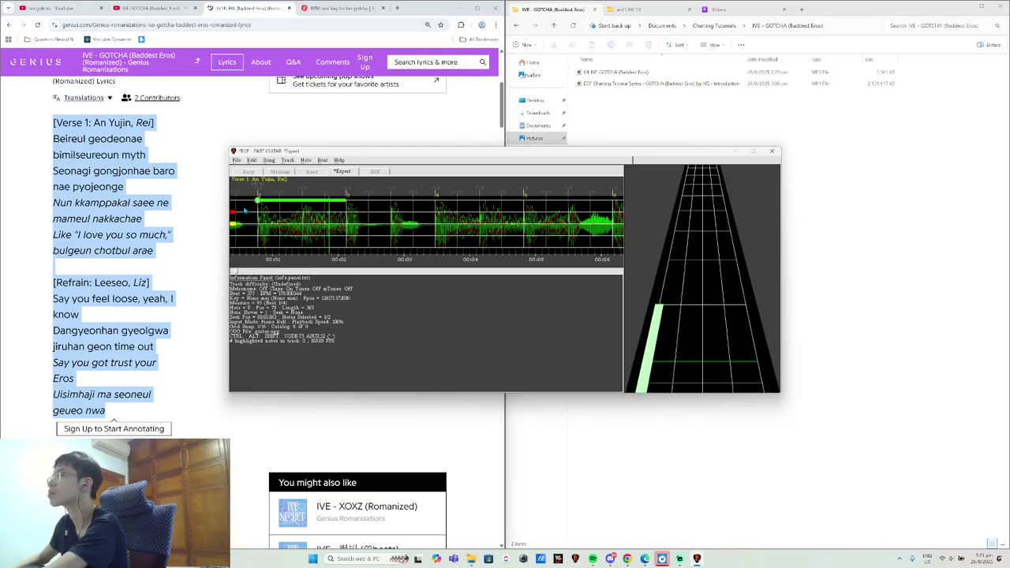
pyautogui.press('space')
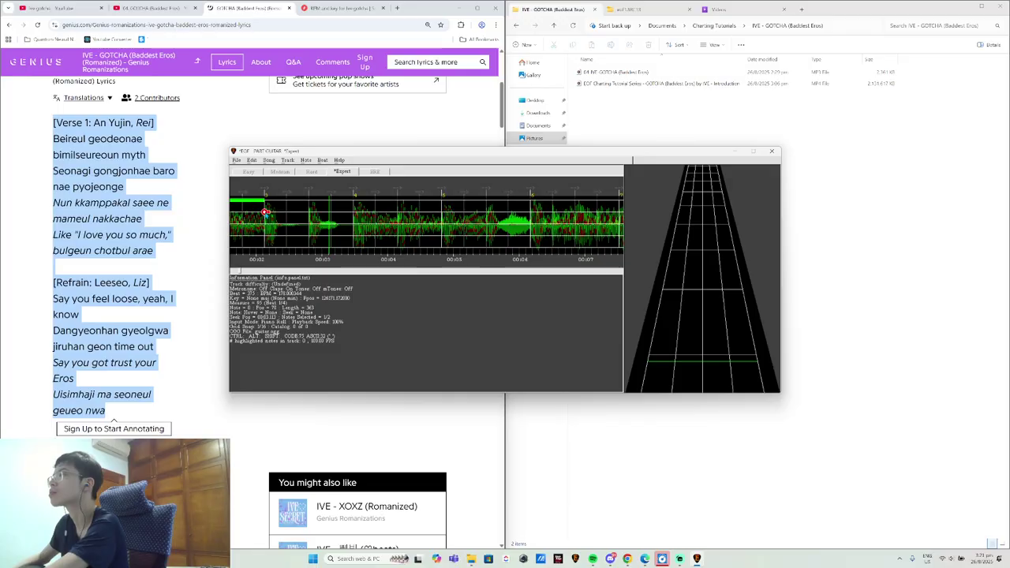
pyautogui.click(271, 212)
pyautogui.rightClick(276, 202)
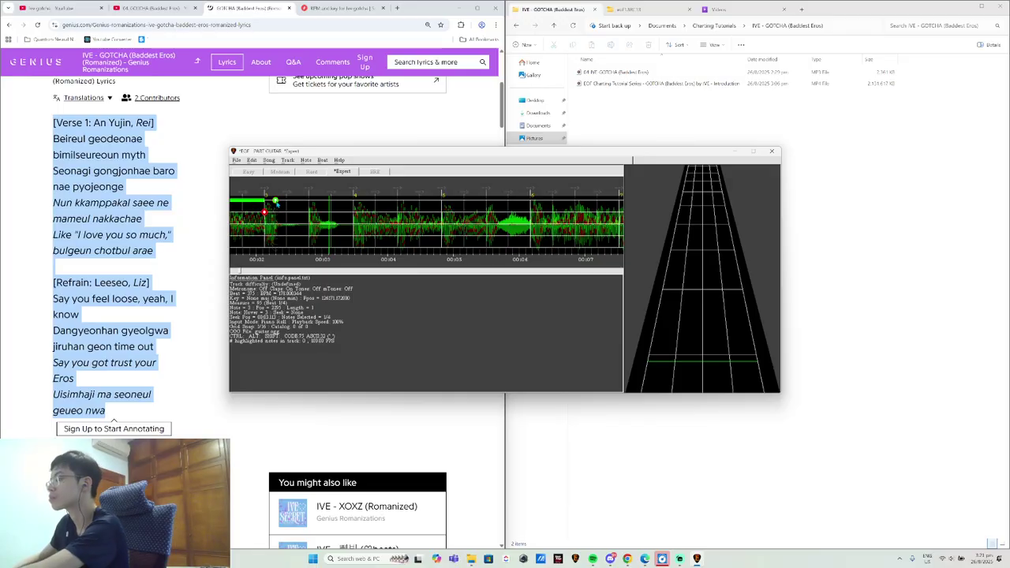
# - Play back the opening and place a red-and-yellow chord midway through measure 3, sustained for a quarter of a measure
pyautogui.press('Left')
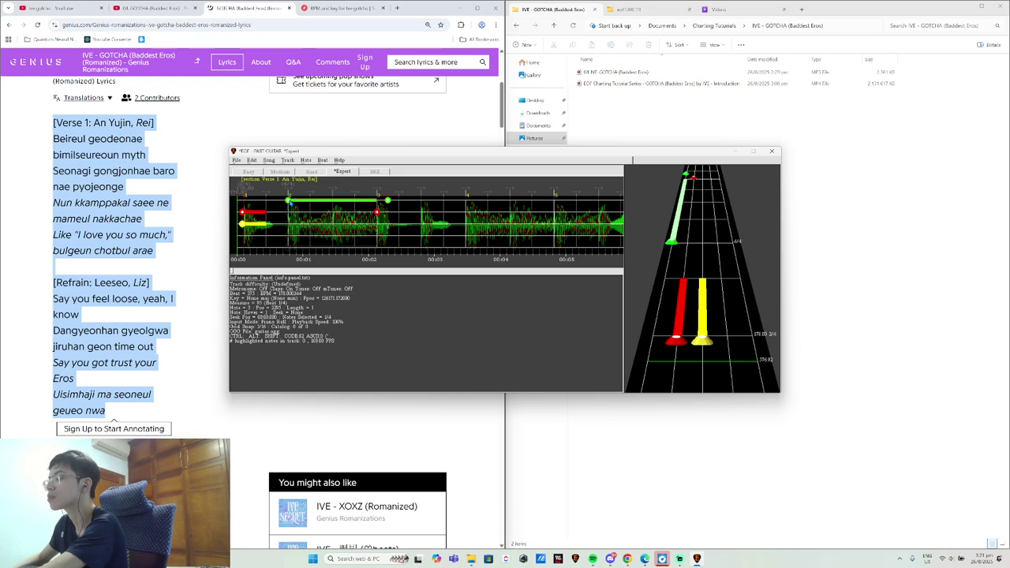
pyautogui.press('space')
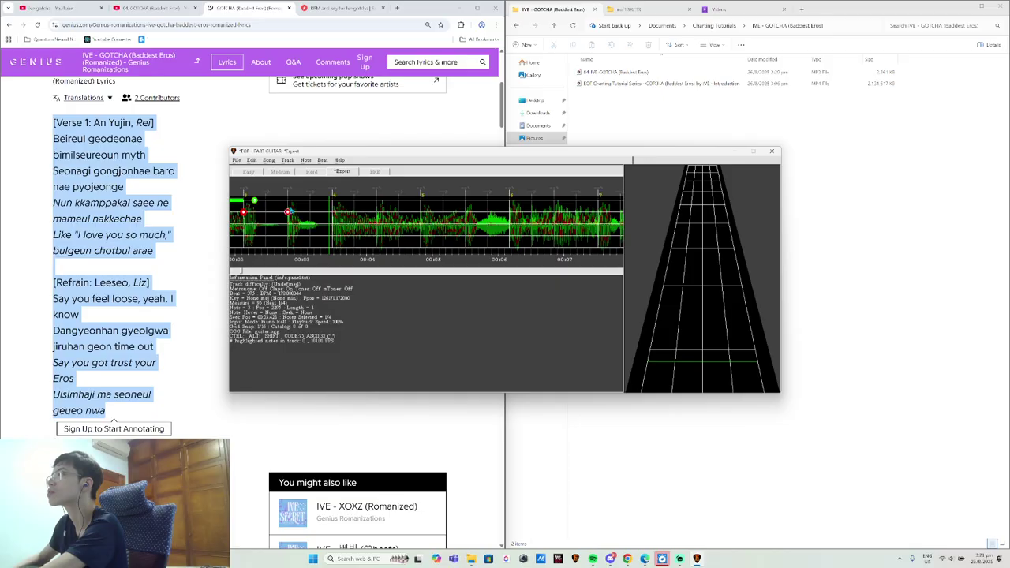
pyautogui.click(288, 212)
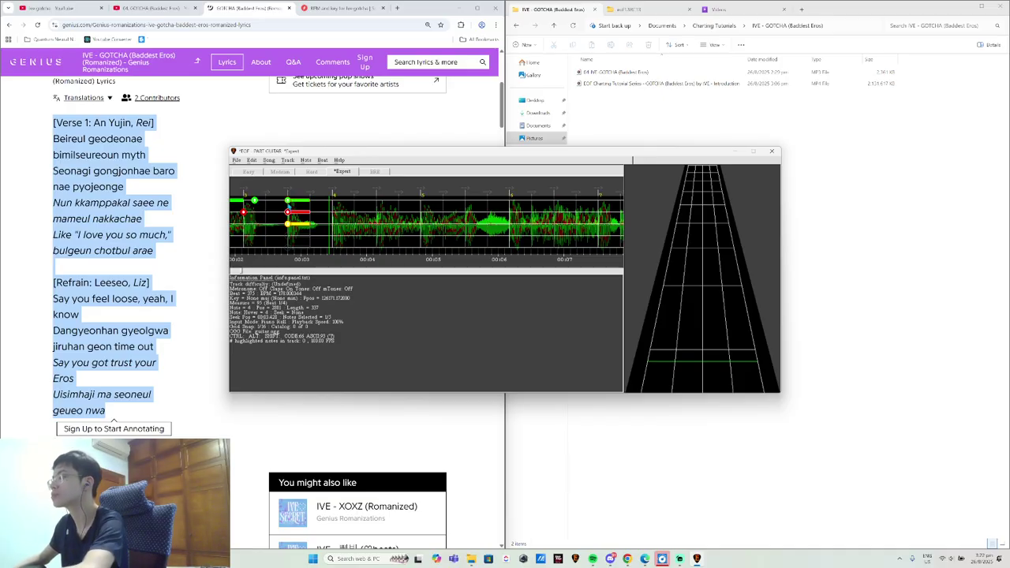
pyautogui.press('Home')
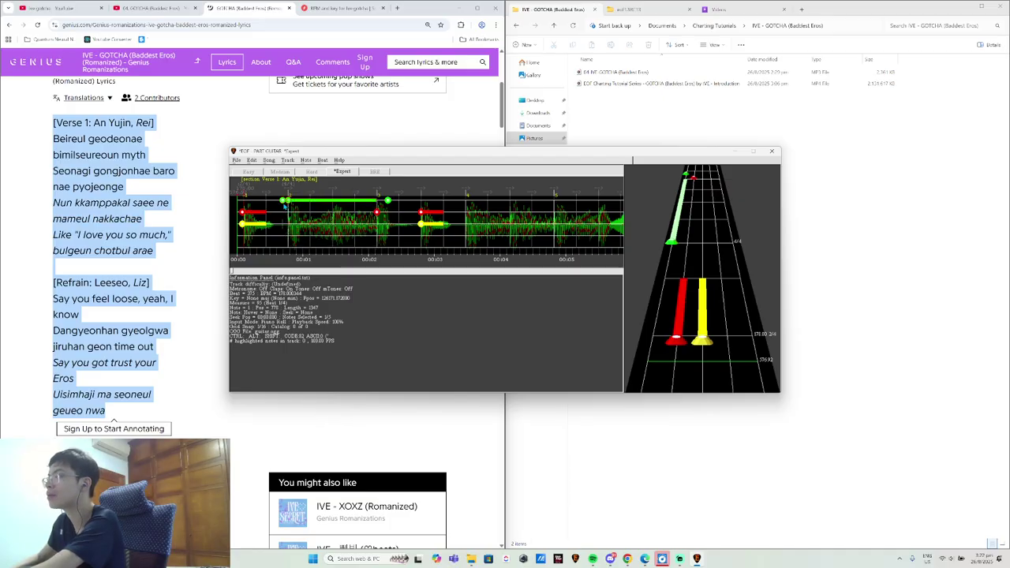
# - Toggle disjointed status on for the green note at measure 2 and add a separate short yellow note at the same position
pyautogui.click(288, 225)
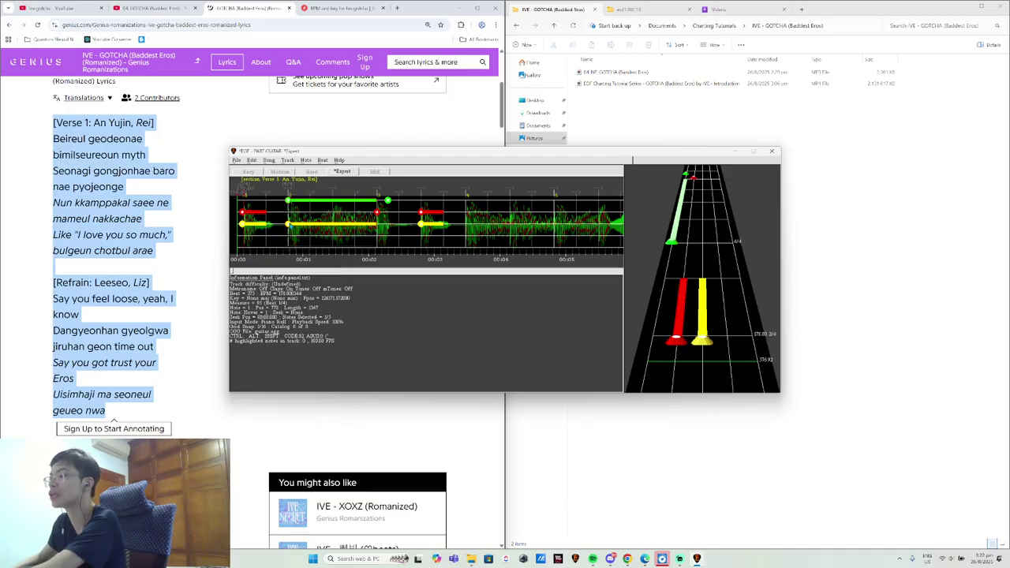
pyautogui.rightClick(289, 226)
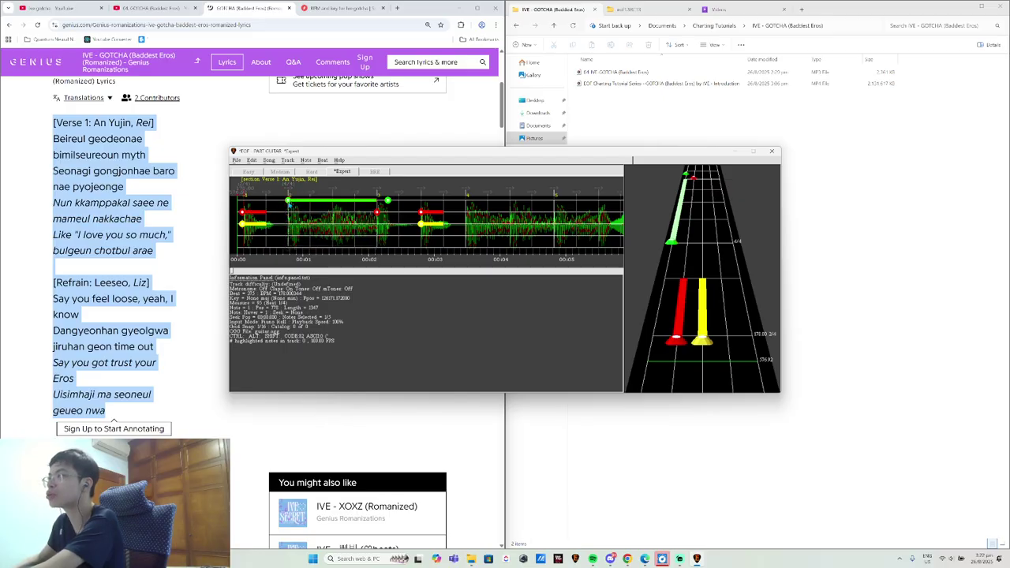
pyautogui.click(306, 160)
pyautogui.moveTo(324, 290)
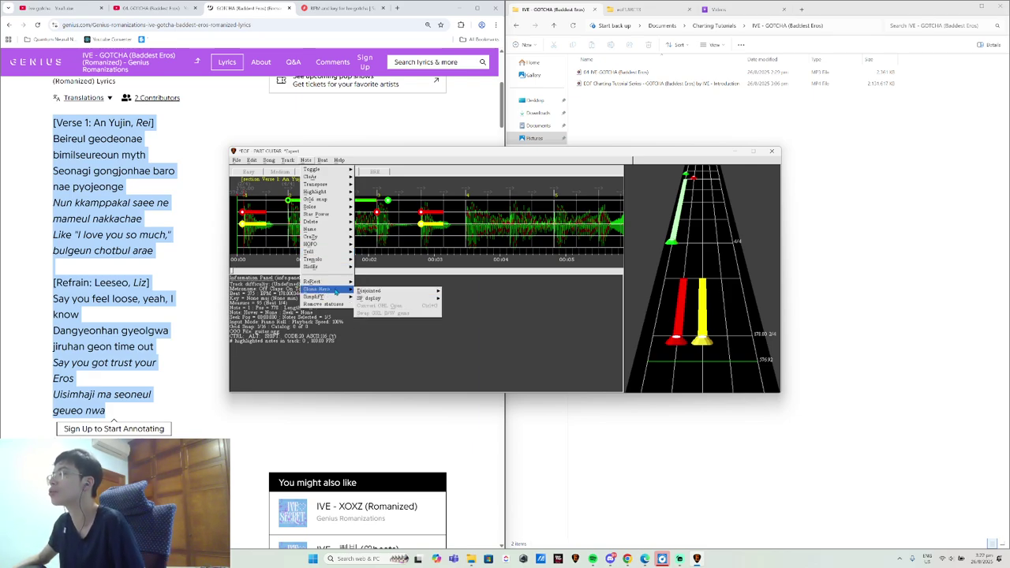
pyautogui.moveTo(387, 291)
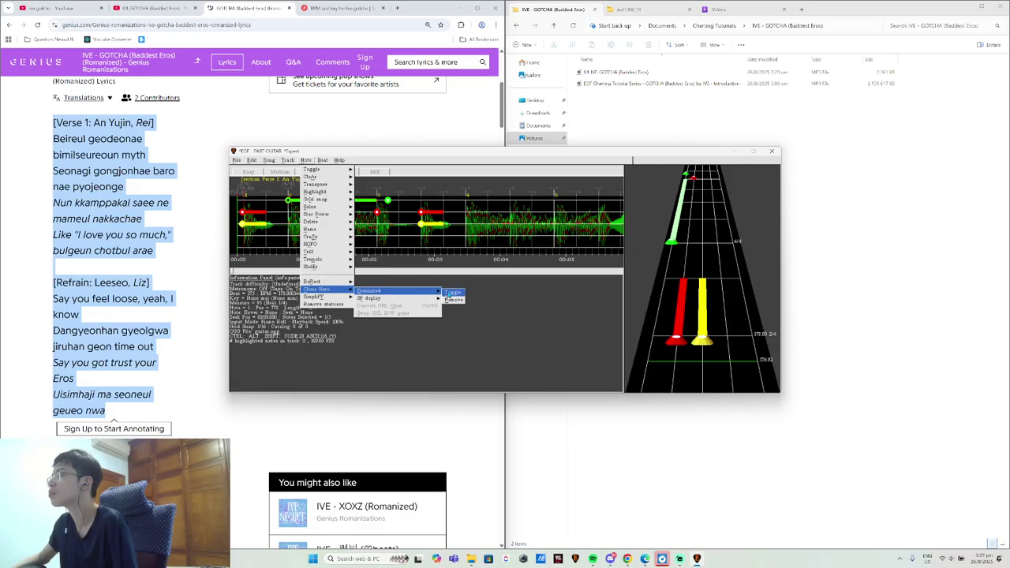
pyautogui.click(452, 292)
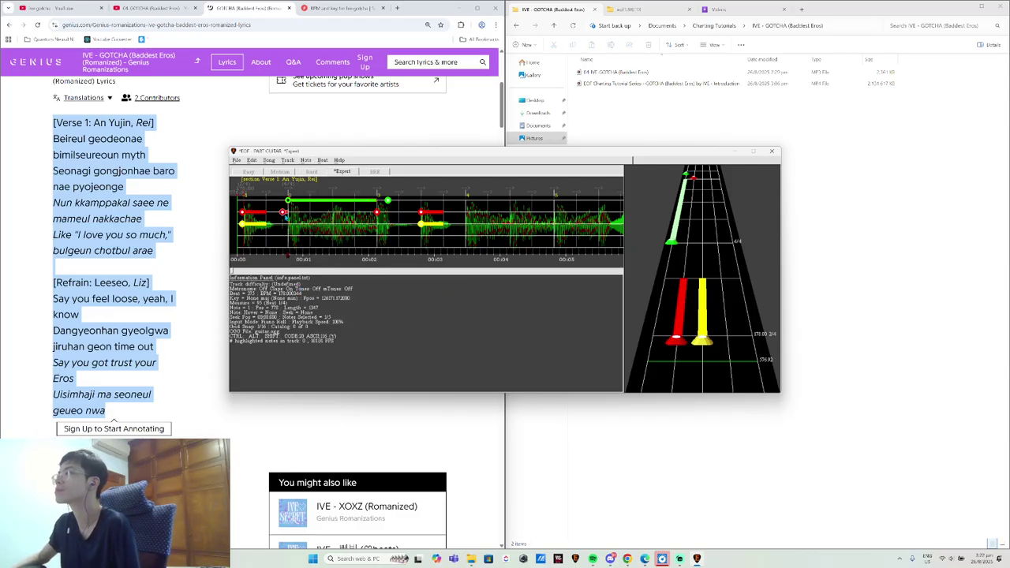
pyautogui.click(299, 225)
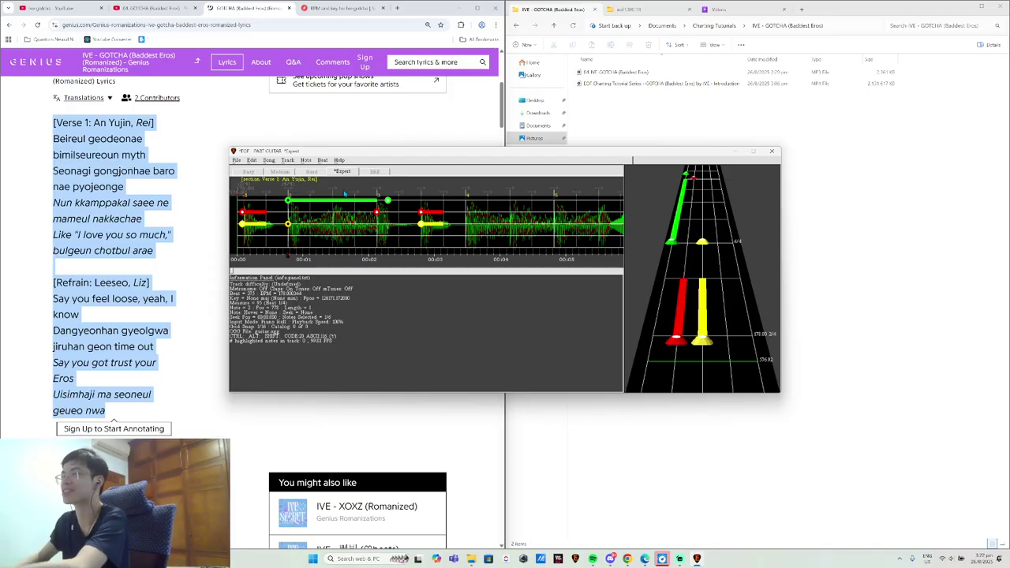
# - Place a red-and-yellow chord midway through measure 2, sustained for a quarter of a measure, and listen through to measure 4
pyautogui.click(333, 213)
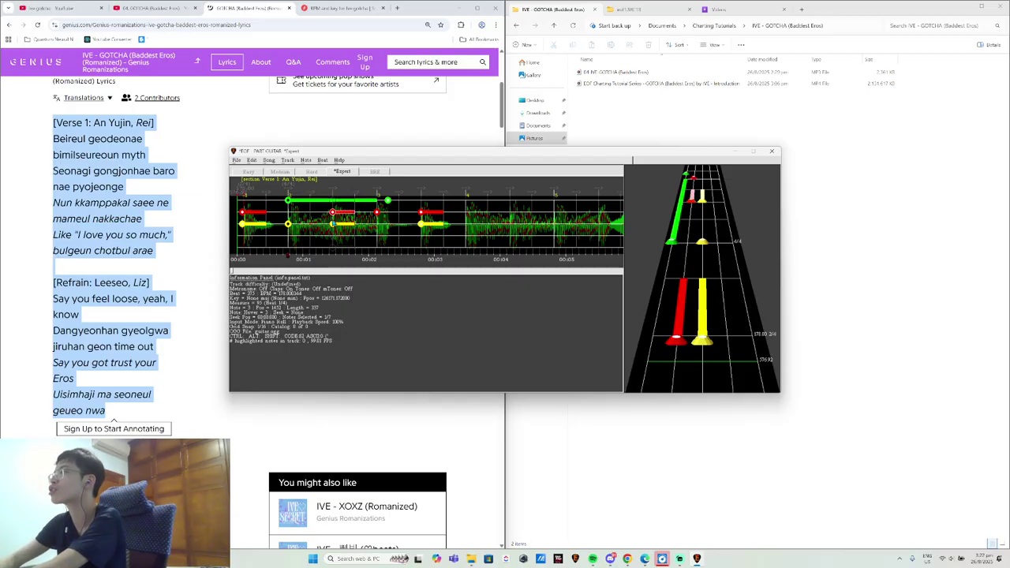
pyautogui.press('space')
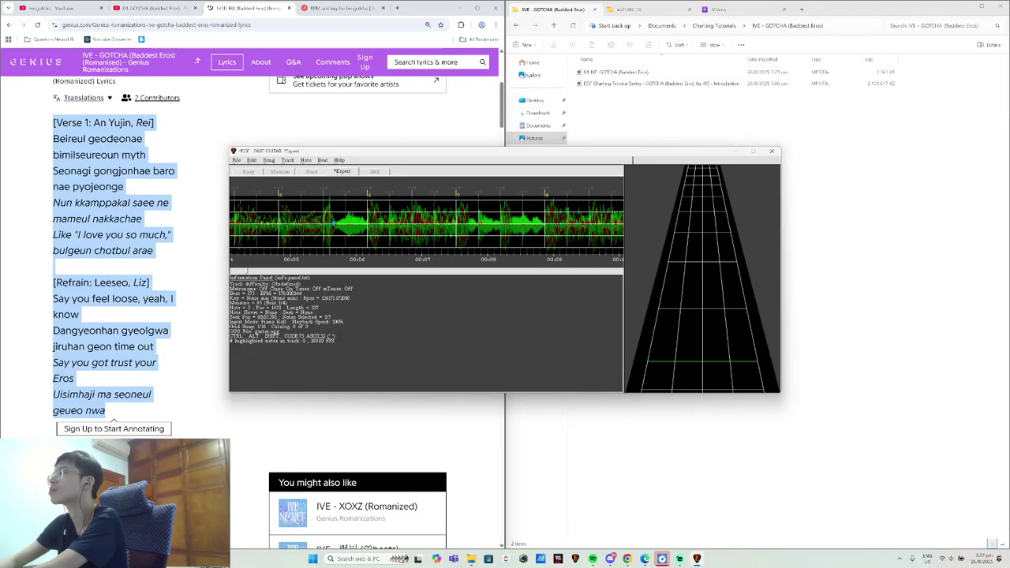
pyautogui.press('Left')
pyautogui.press('Right')
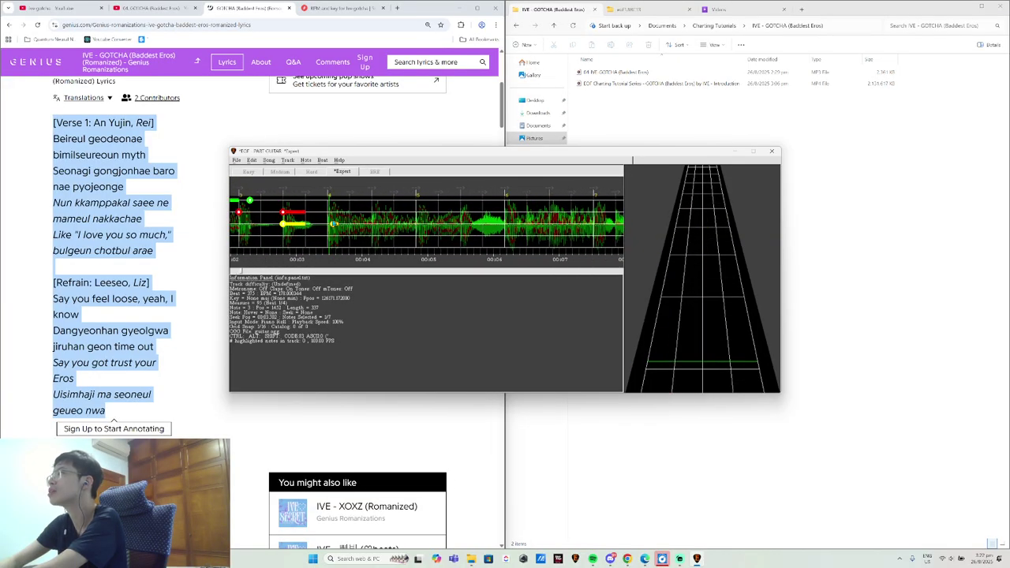
pyautogui.press('space')
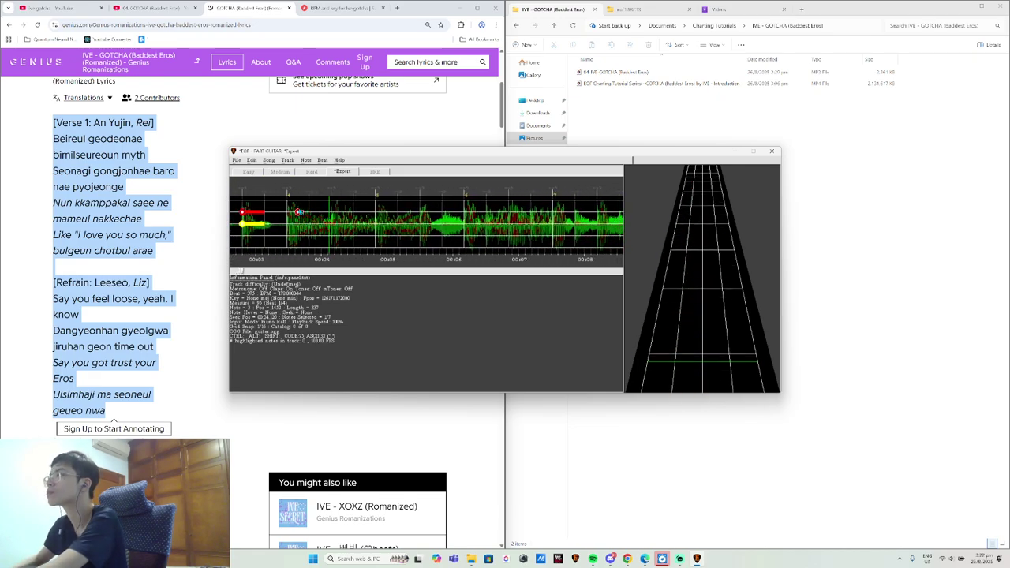
# - Place a green note at the start of measure 4, sustain it to the middle of measure 5, and toggle it as disjointed
pyautogui.click(287, 201)
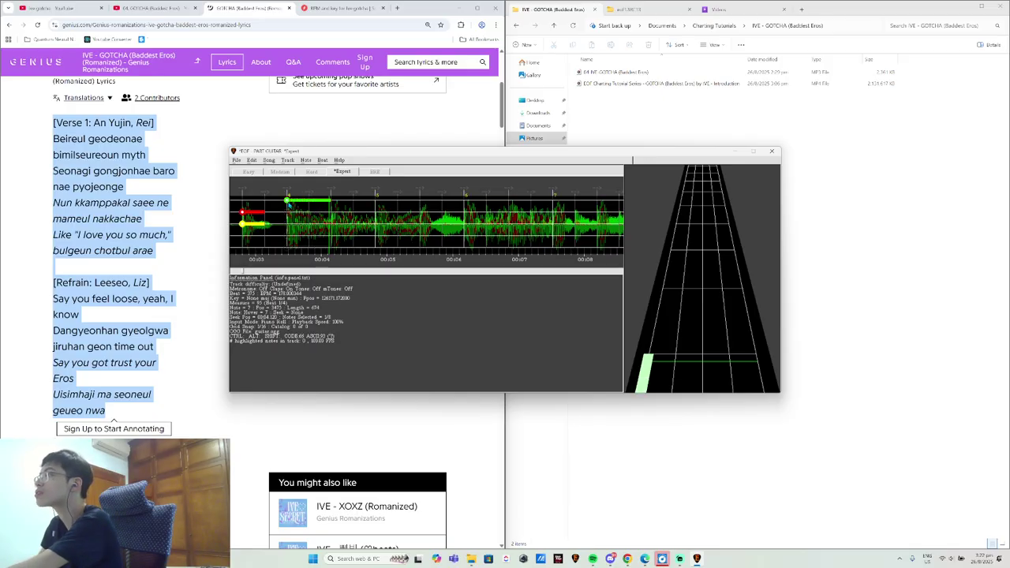
pyautogui.click(305, 160)
pyautogui.click(430, 287)
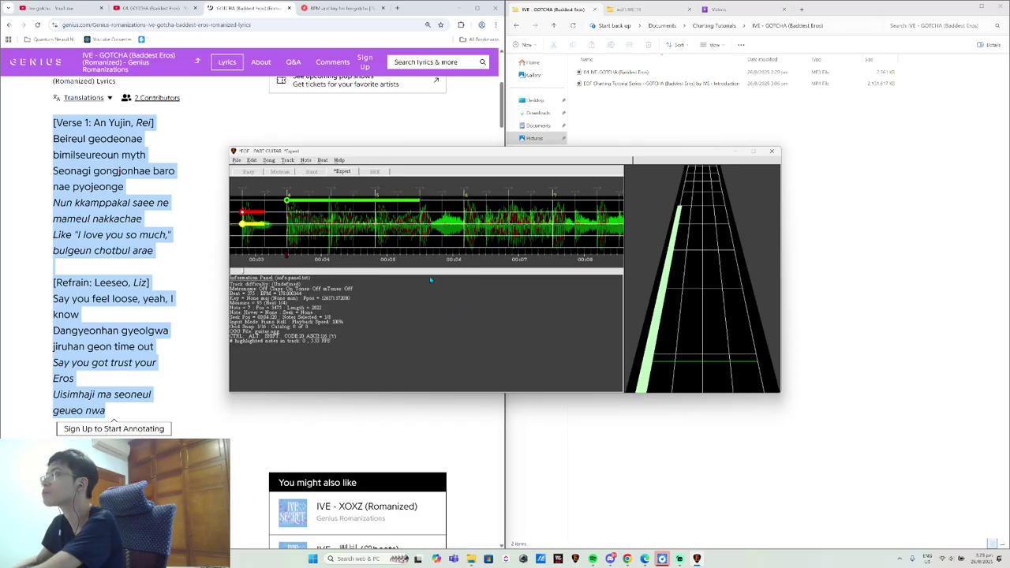
# - Add a short yellow note at measure 4's start and a quarter-measure sustained red-and-yellow chord midway through measure 4, and play back from the beginning
pyautogui.click(298, 224)
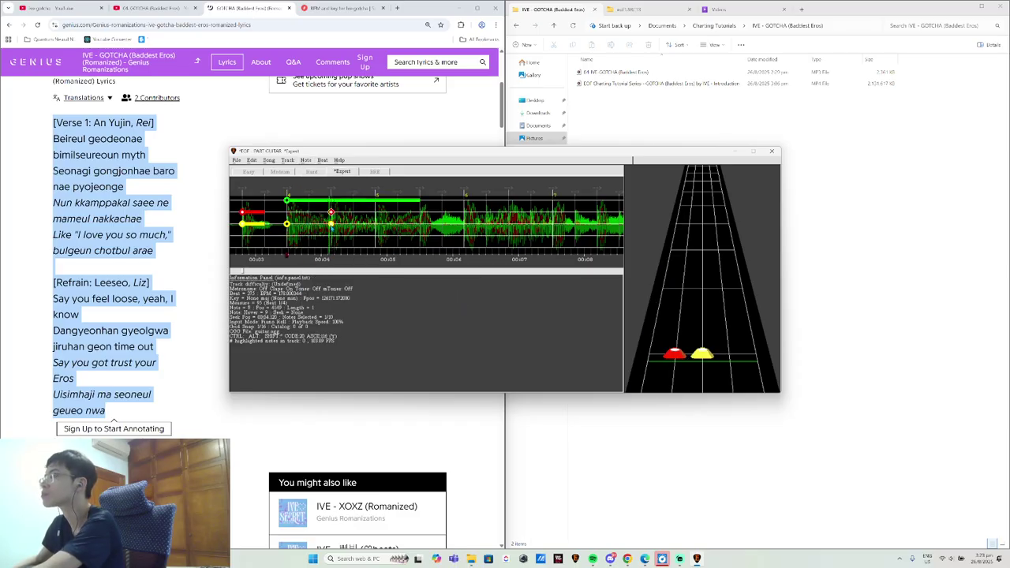
pyautogui.press(']')
pyautogui.press('Home')
pyautogui.press('space')
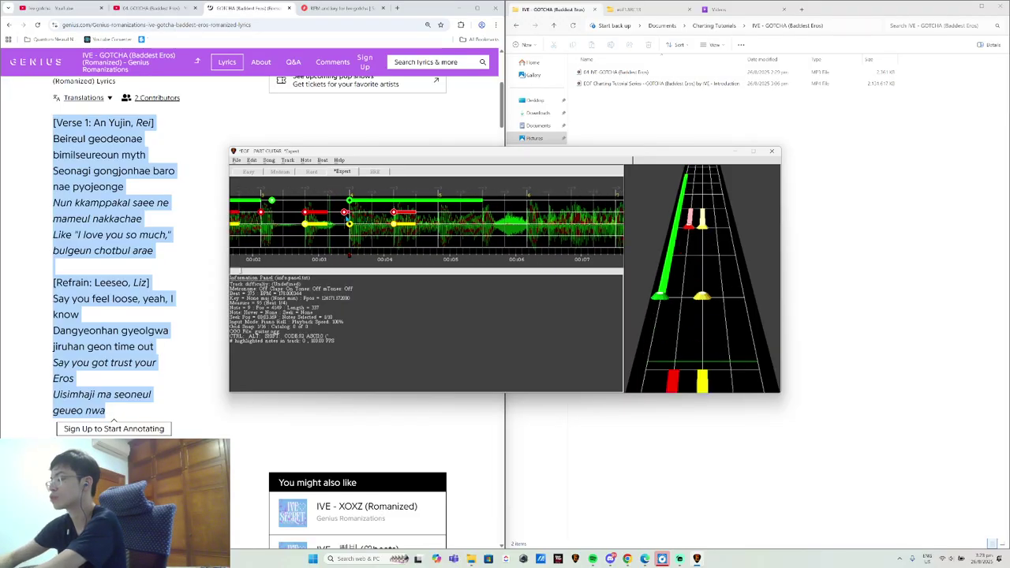
pyautogui.press('c')
pyautogui.press('space')
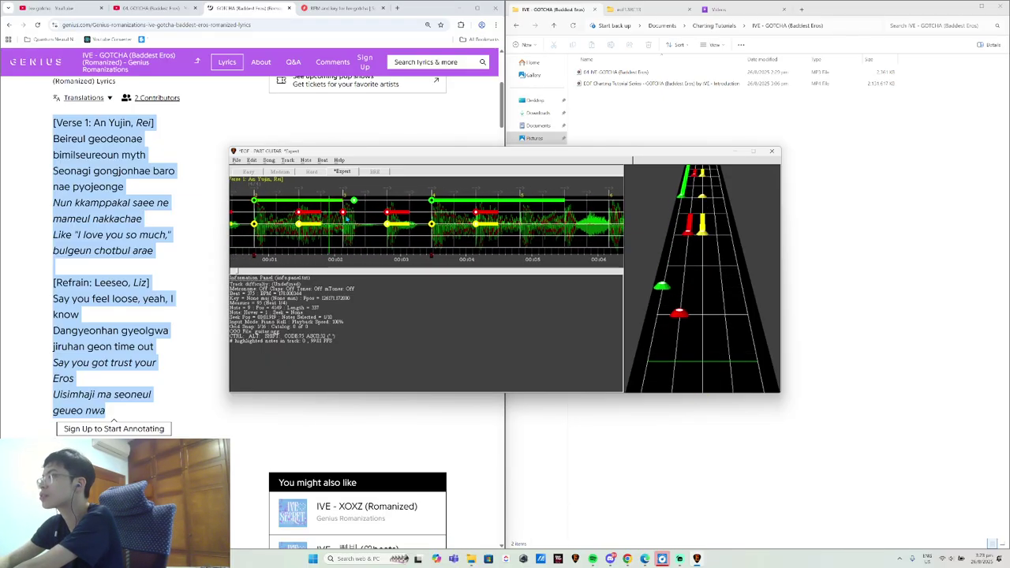
# - Replay the opening and place a yellow note at the start of measure 5 and a red note an eighth of a measure after it
pyautogui.press('Left')
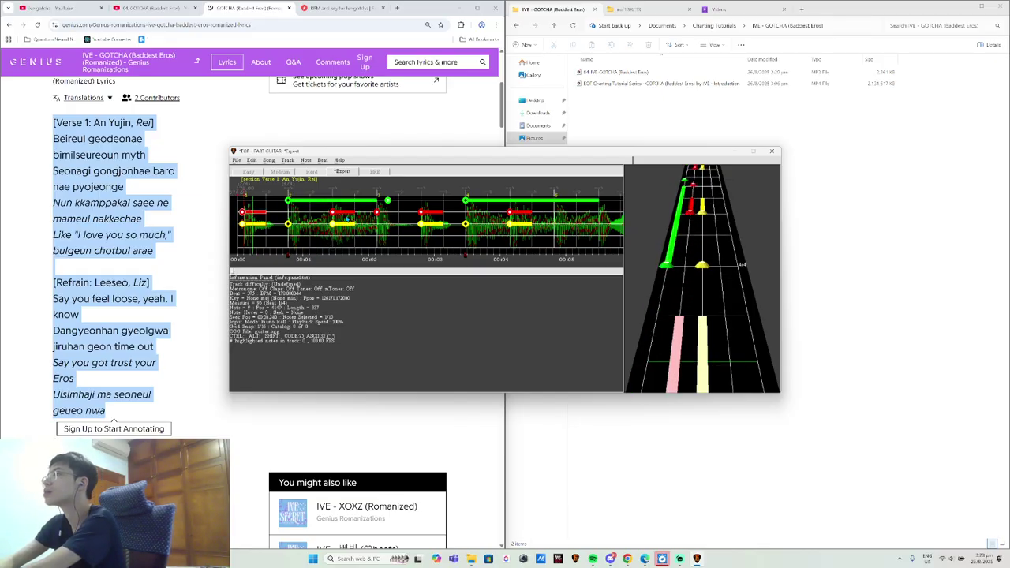
pyautogui.press('space')
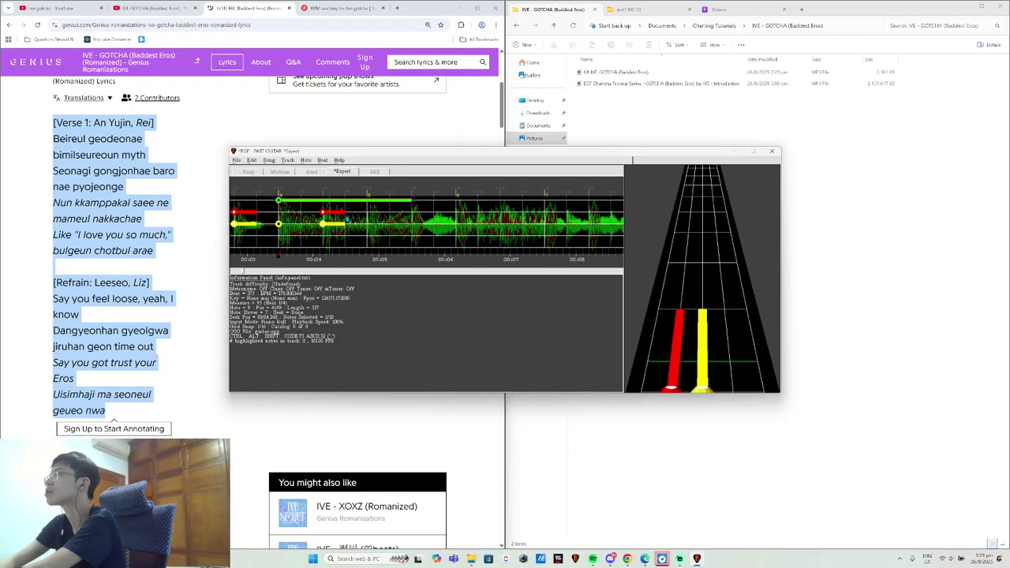
pyautogui.press('Left')
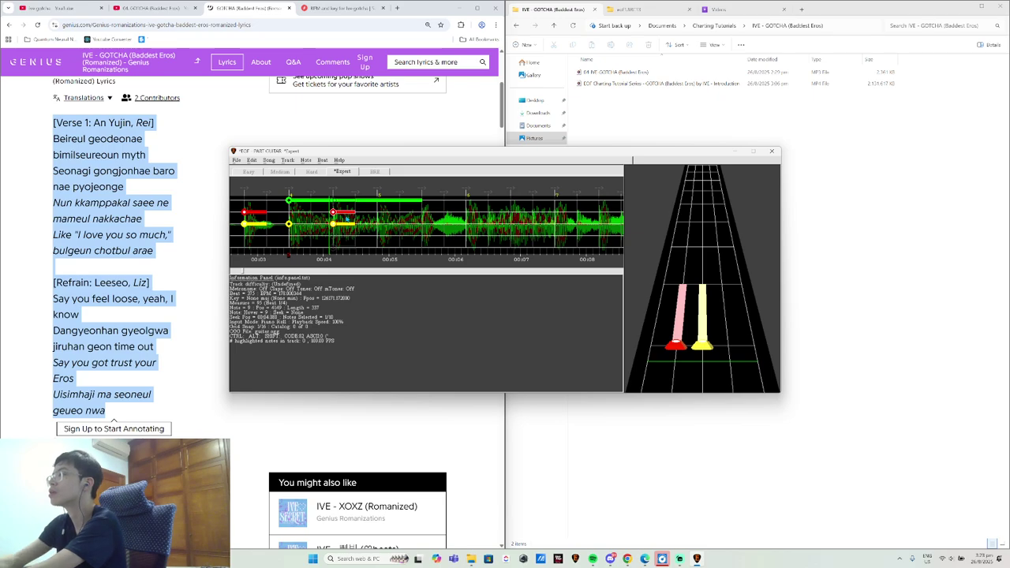
pyautogui.click(377, 225)
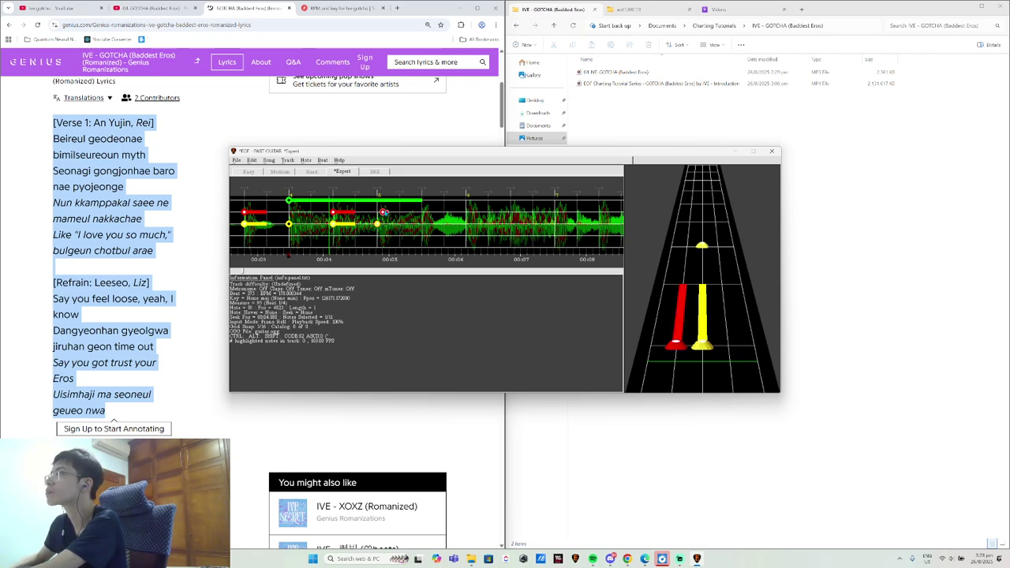
pyautogui.click(389, 213)
# - Play back the opening and change the two short notes at the start of measure 3 from red and green to yellow and red
pyautogui.scroll(5, 401, 247)
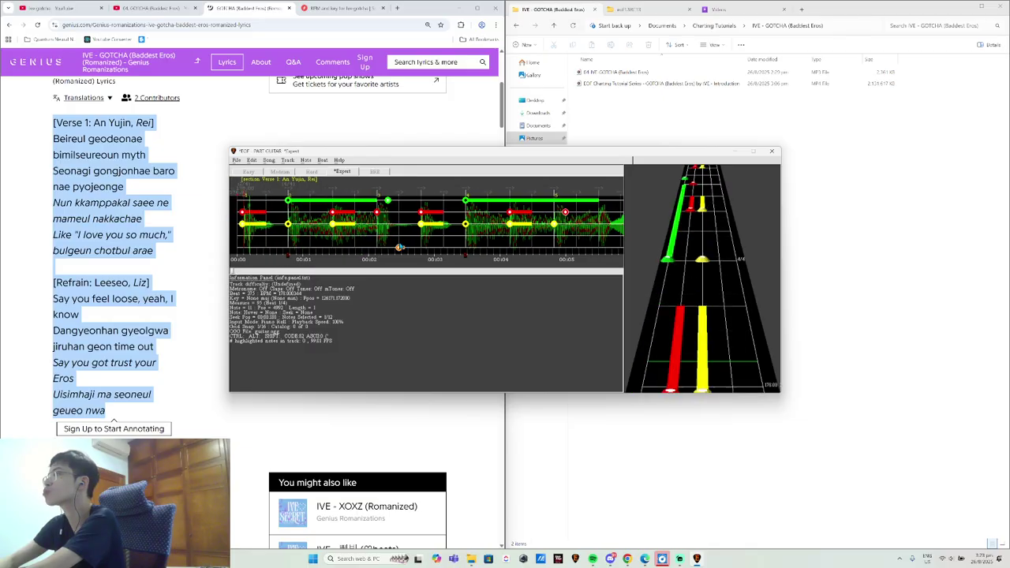
pyautogui.press('space')
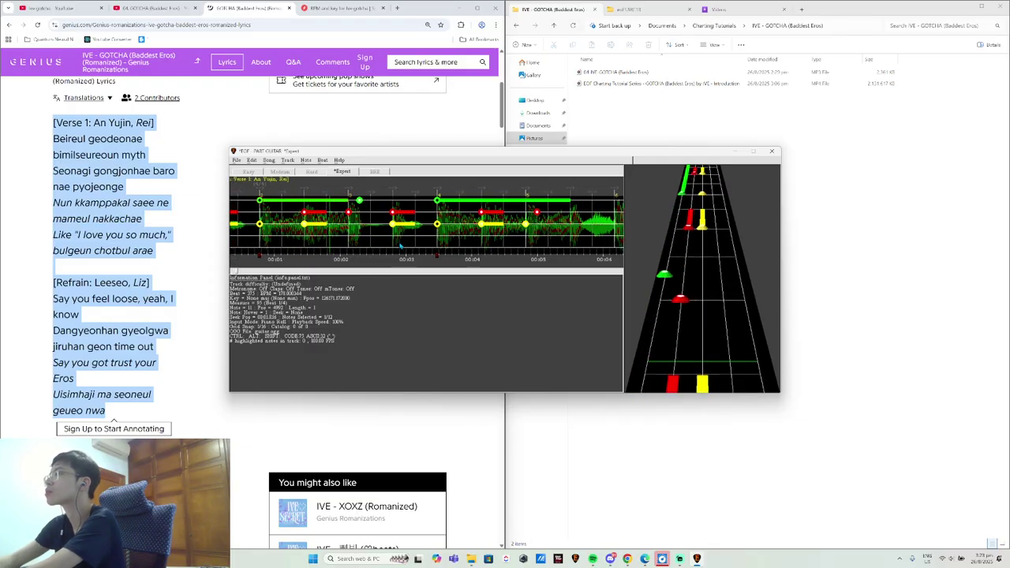
pyautogui.press('space')
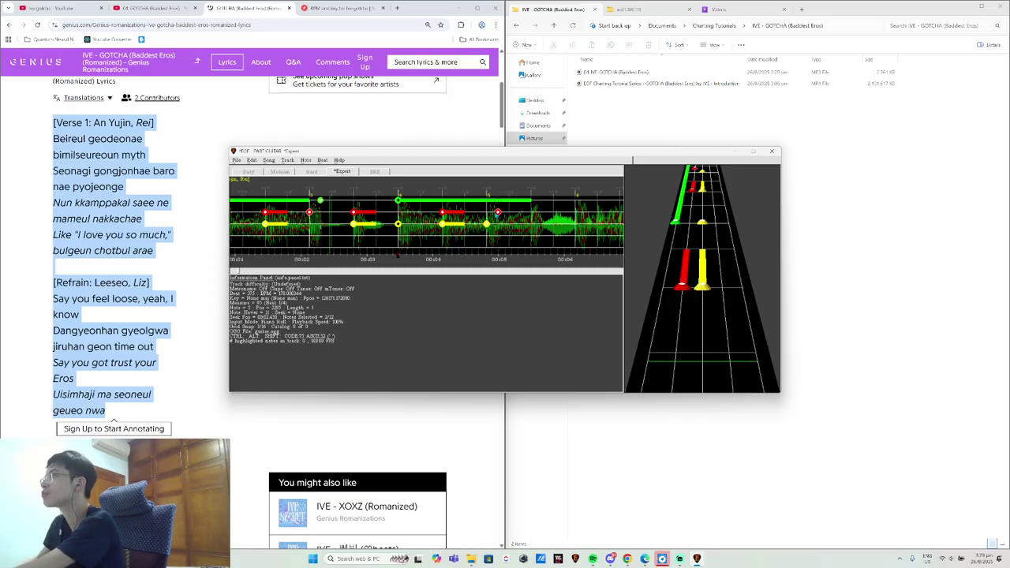
pyautogui.rightClick(331, 217)
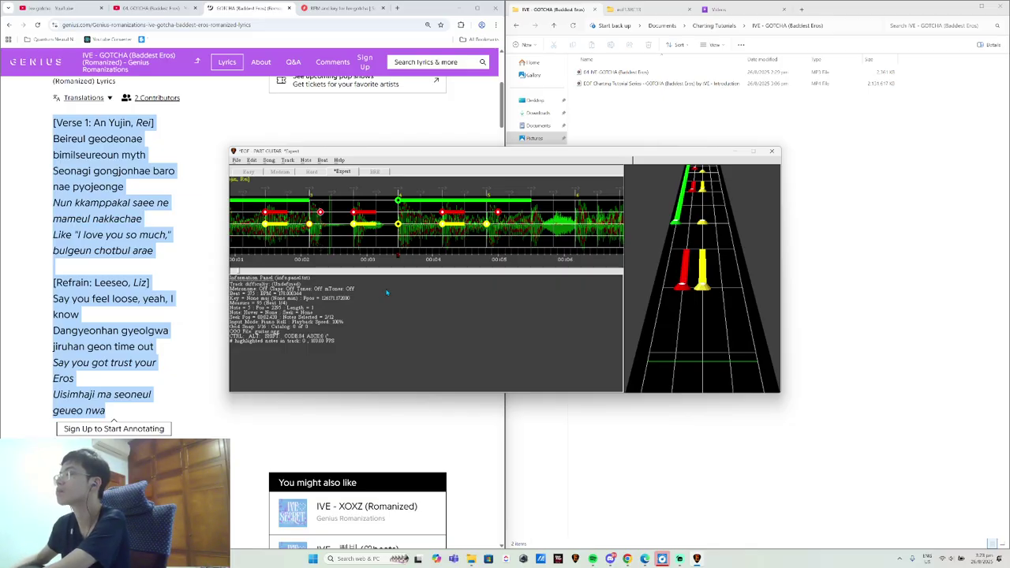
# - Replay measures 3 to 6 and place a short red-and-yellow chord midway through measure 5, where the green sustain ends
pyautogui.press('space')
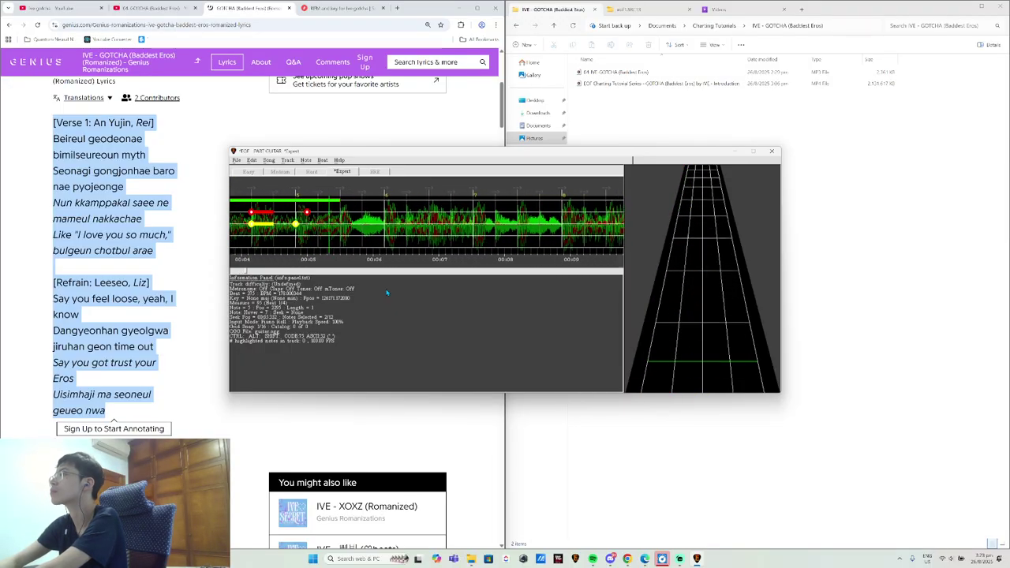
pyautogui.scroll(2, 387, 292)
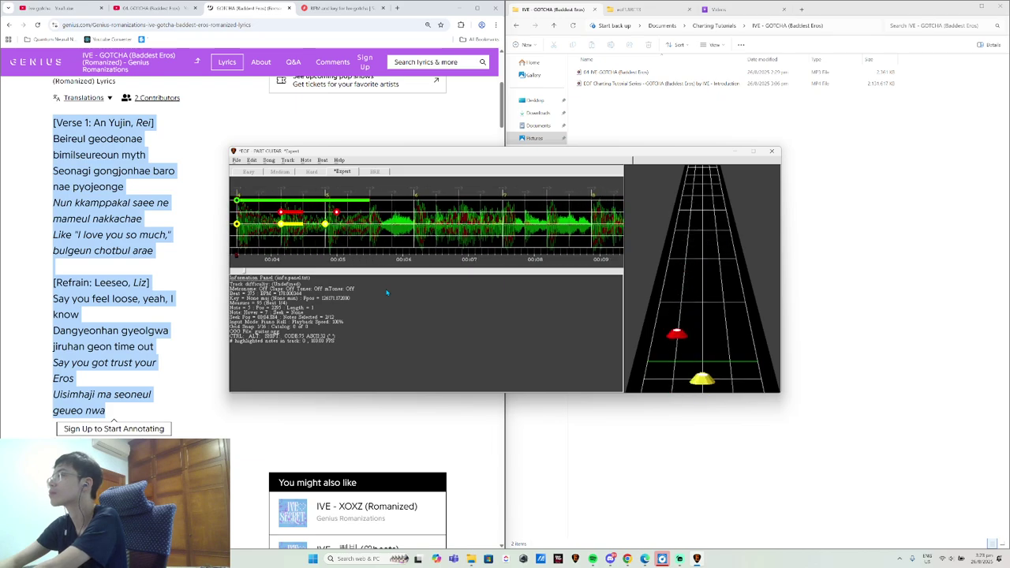
pyautogui.scroll(2, 387, 292)
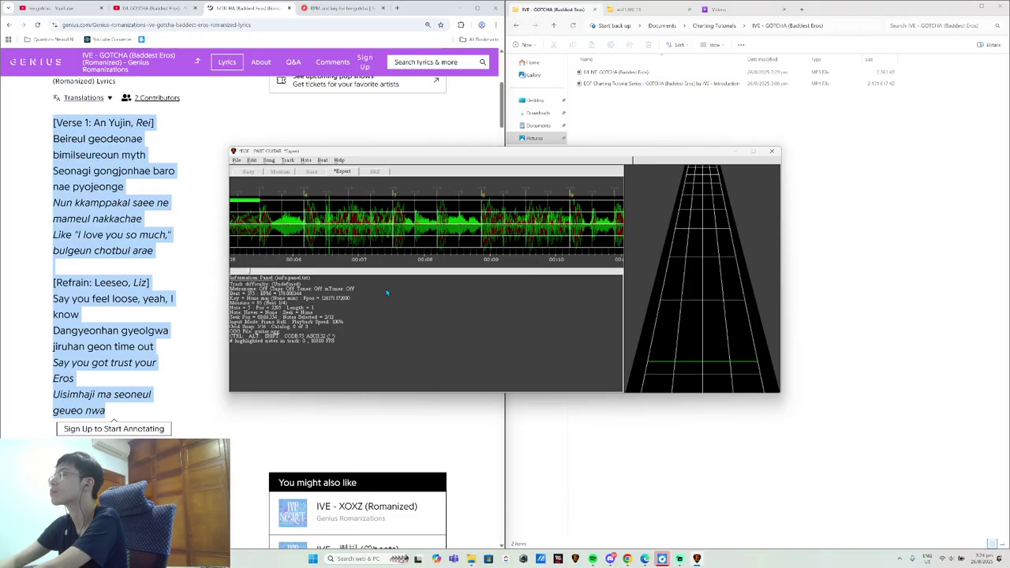
pyautogui.scroll(2, 387, 293)
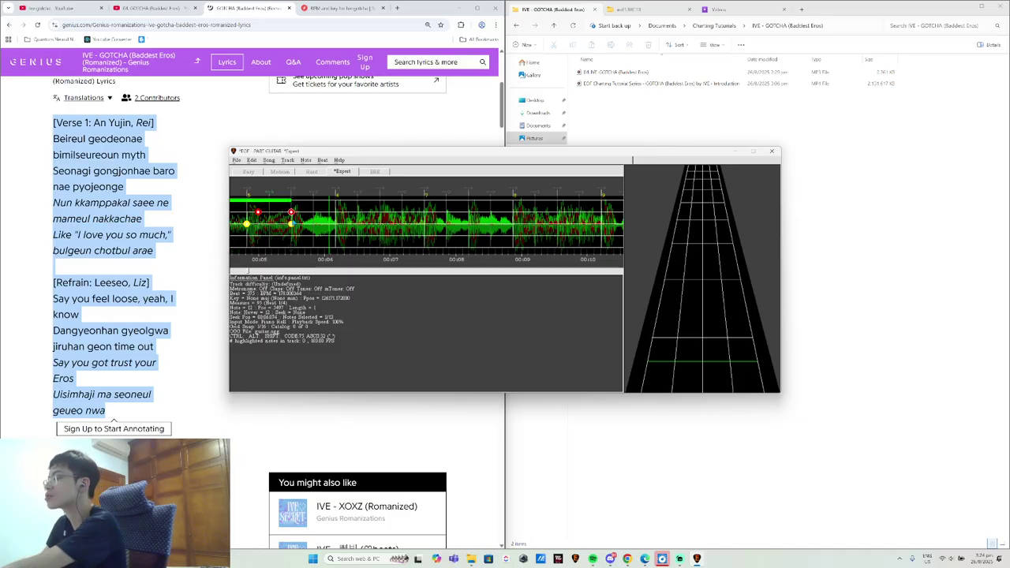
# - Extend the red-and-yellow chord midway through measure 5 to a quarter-measure sustain and replay the opening measures
pyautogui.scroll(1, 426, 221)
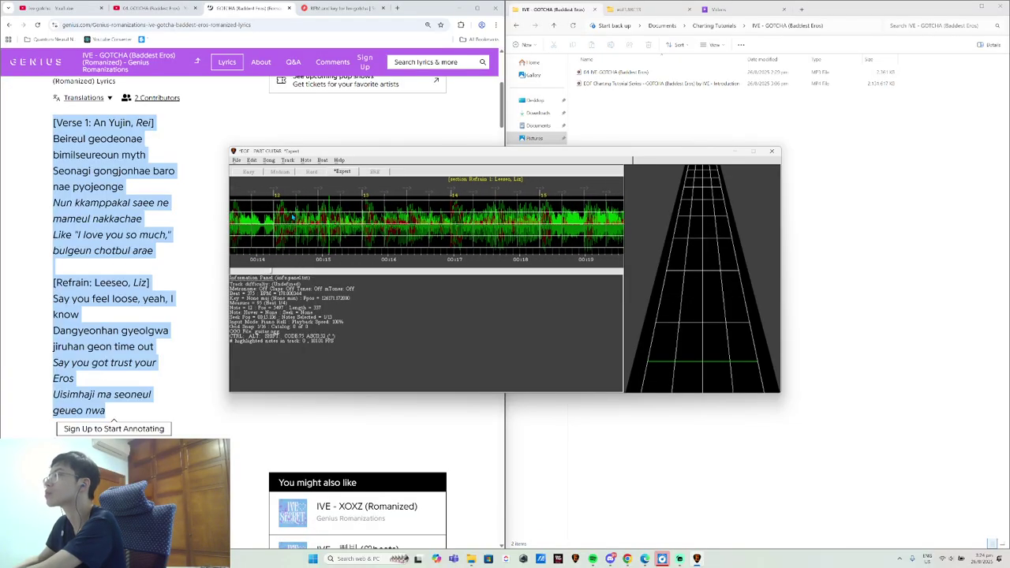
pyautogui.press('space')
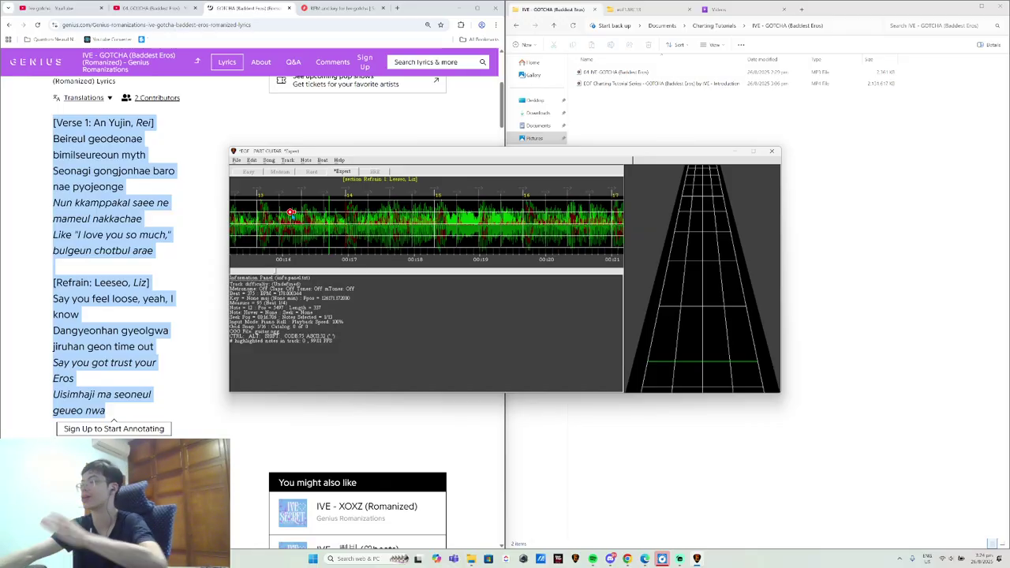
pyautogui.scroll(5, 292, 213)
pyautogui.scroll(10, 291, 213)
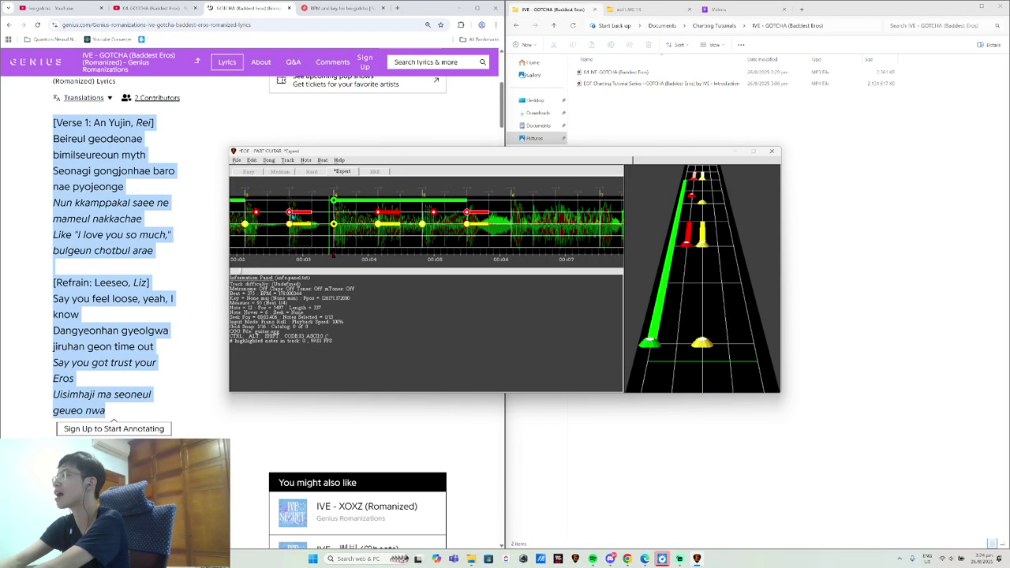
pyautogui.scroll(-1, 293, 217)
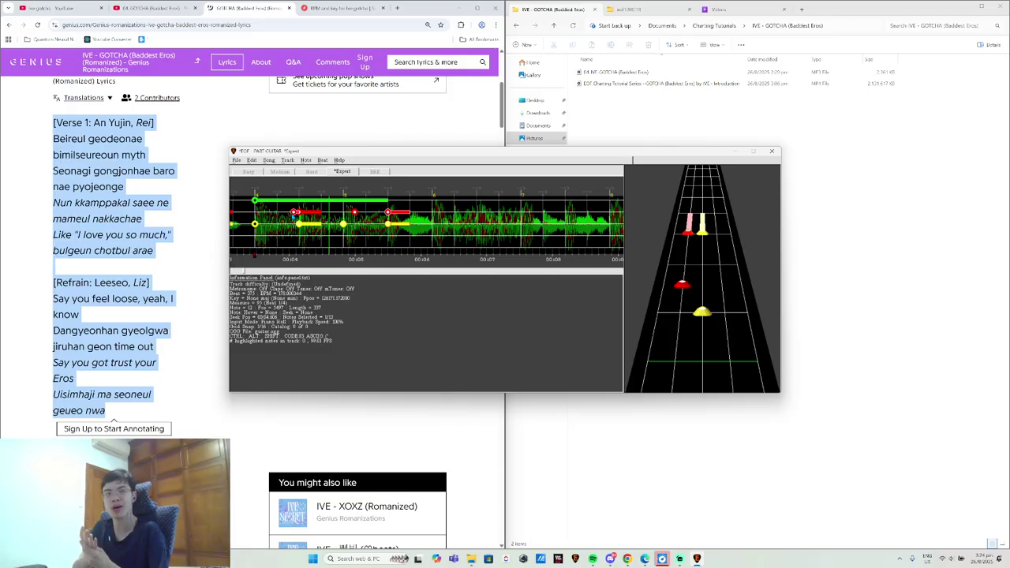
pyautogui.scroll(12, 293, 215)
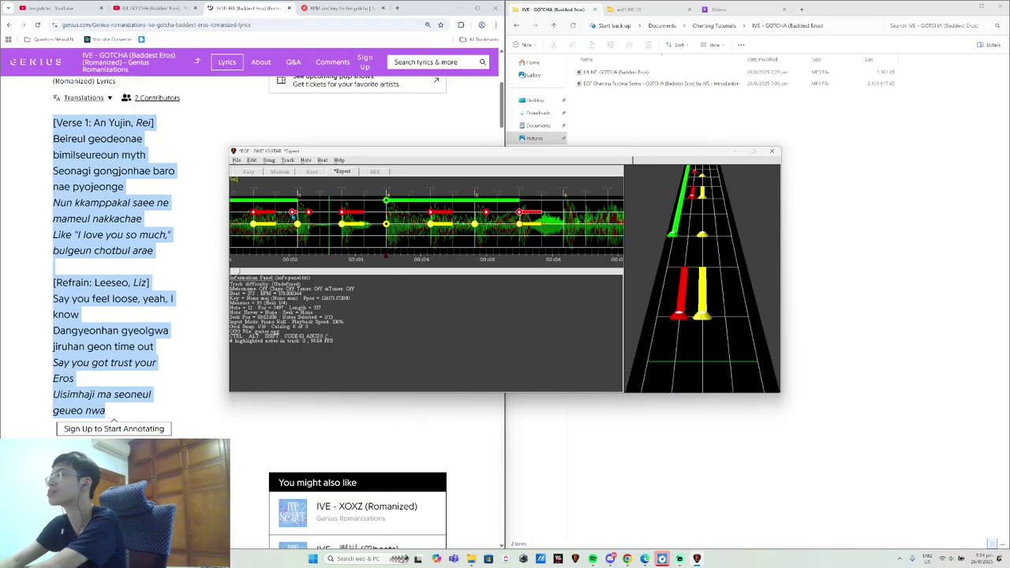
pyautogui.press('space')
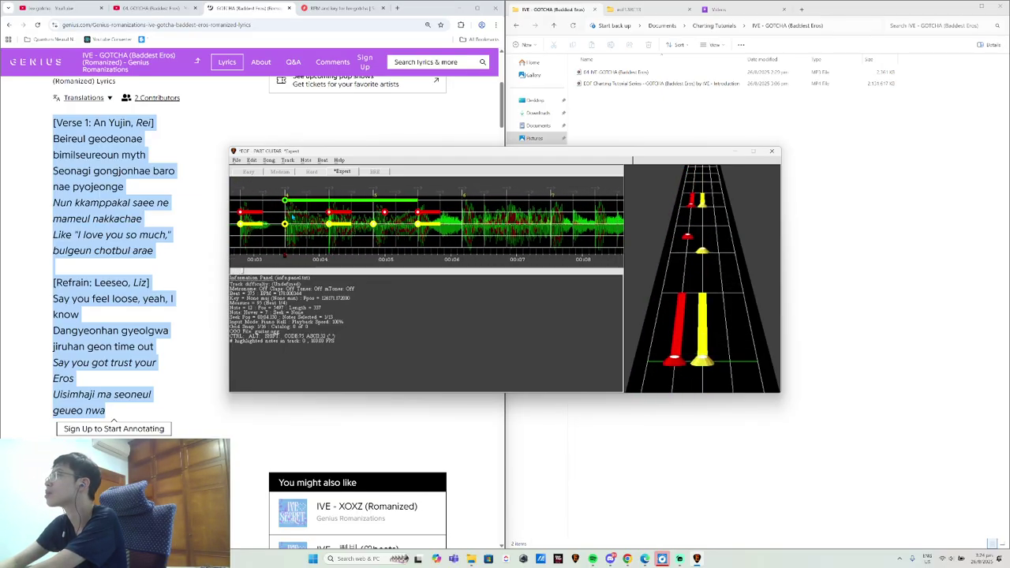
pyautogui.scroll(10, 293, 217)
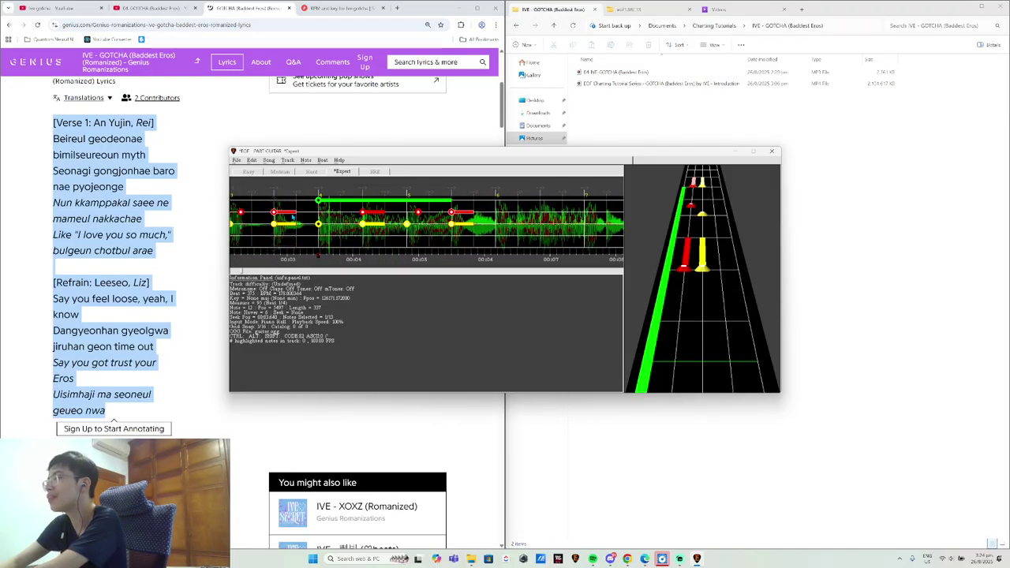
# - Make the chord midway through measure 2 disjointed, keeping the yellow sustain and replacing the red sustain with a short red note
pyautogui.scroll(5, 292, 216)
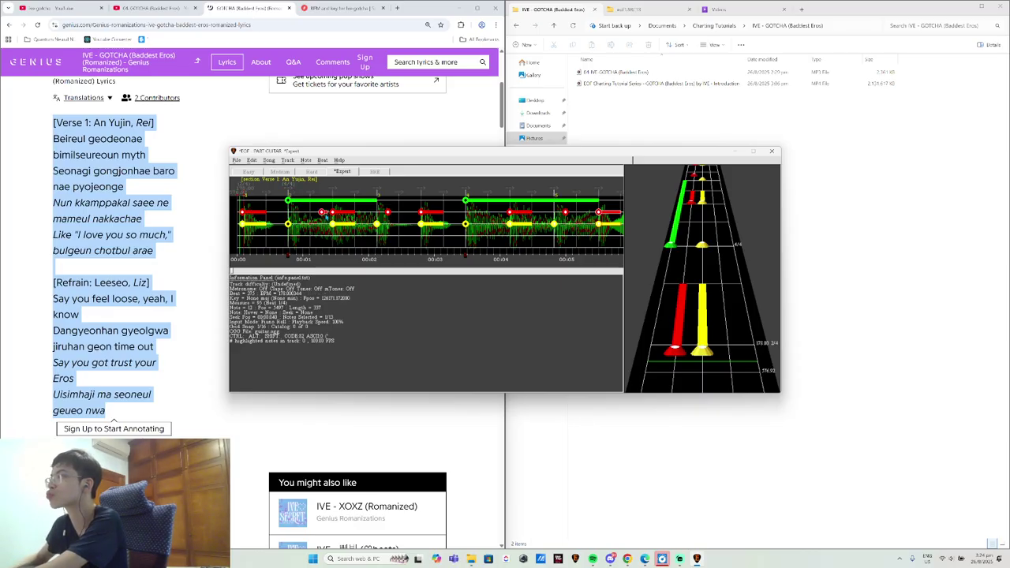
pyautogui.click(332, 212)
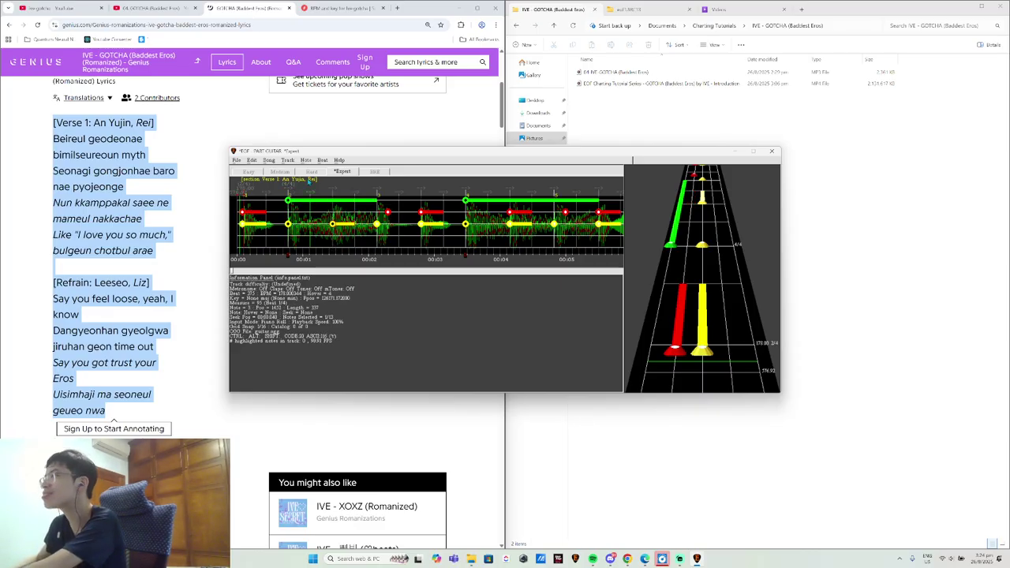
pyautogui.click(300, 162)
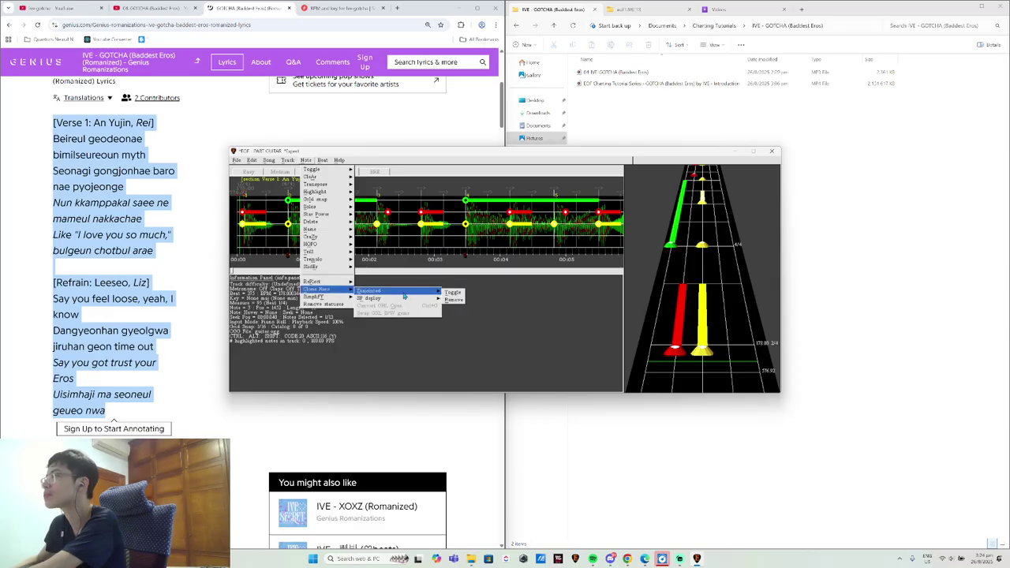
pyautogui.click(435, 280)
pyautogui.rightClick(334, 211)
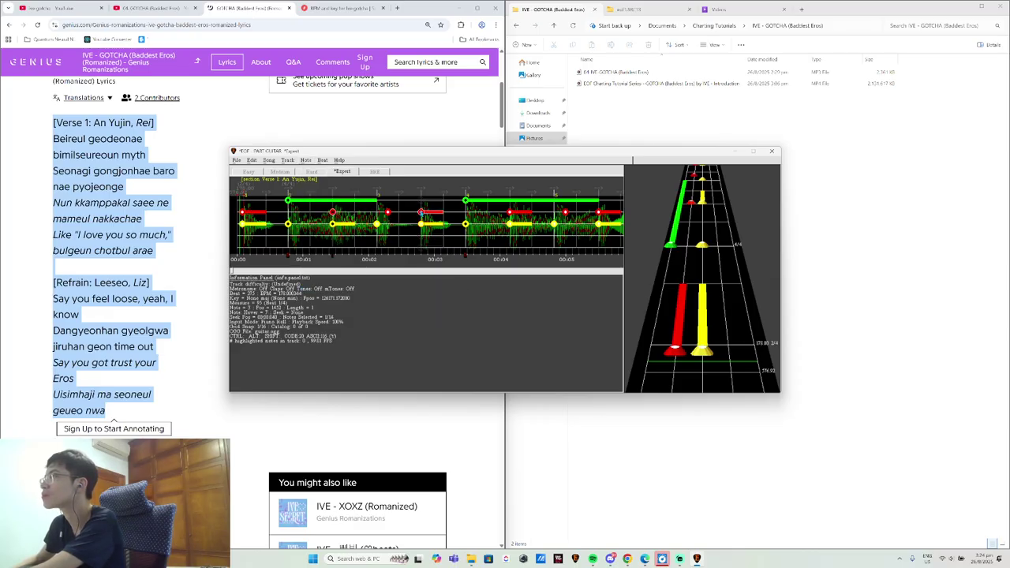
# - Replace the red sustain midway through measure 3 with a short red note, disjointed from the yellow sustain
pyautogui.rightClick(421, 211)
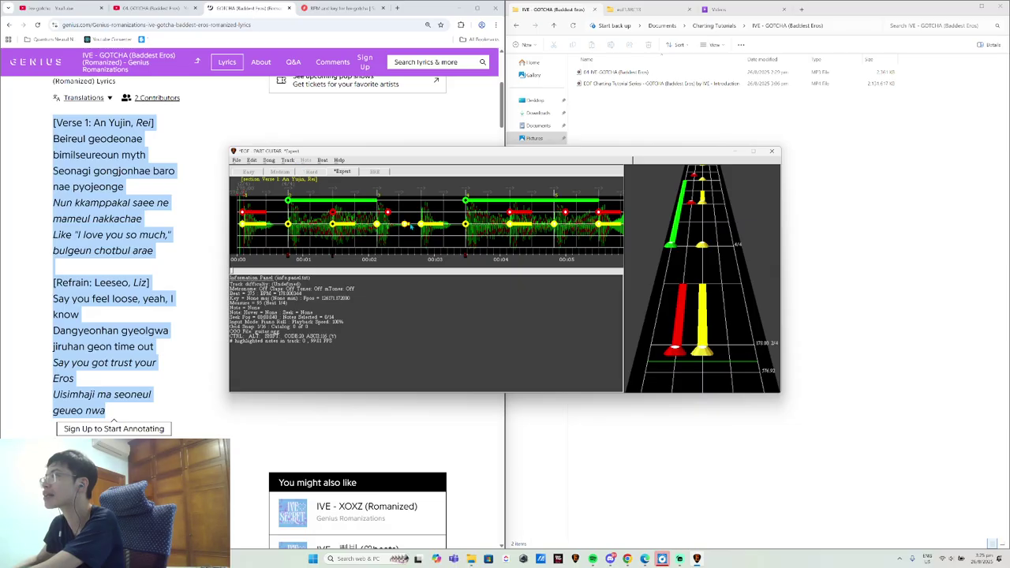
pyautogui.click(421, 226)
pyautogui.click(312, 161)
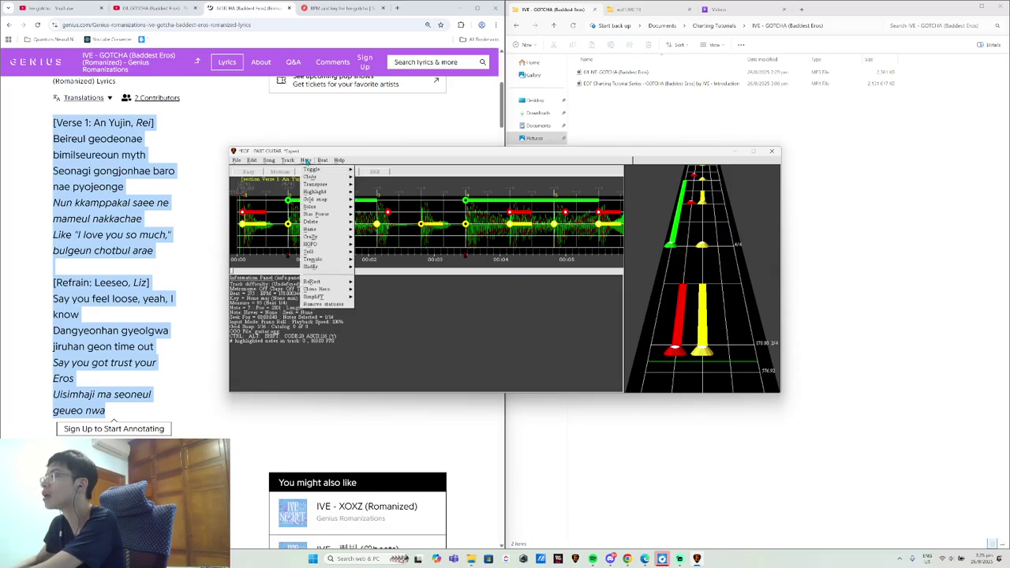
pyautogui.moveTo(317, 289)
pyautogui.moveTo(426, 291)
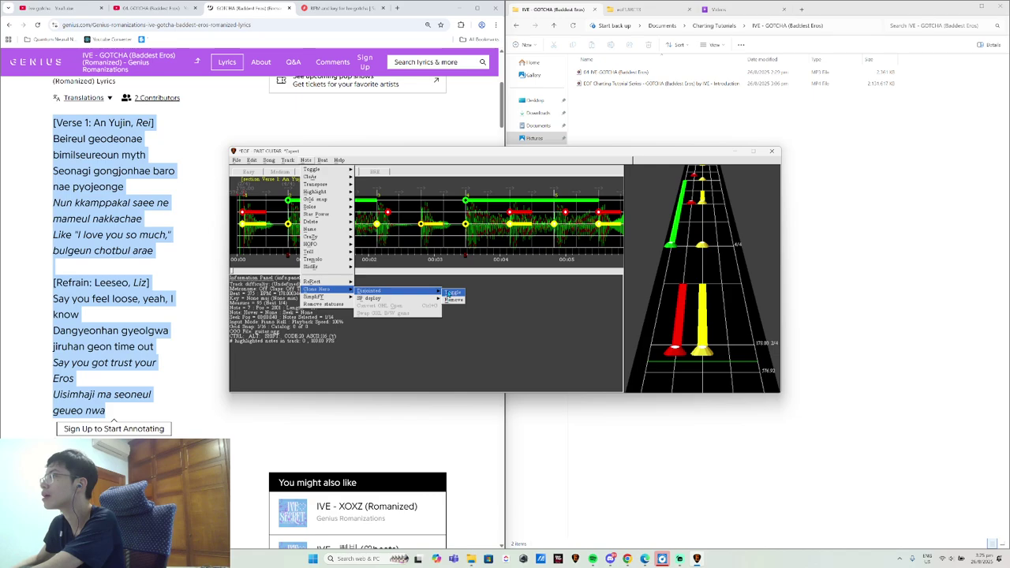
pyautogui.click(462, 291)
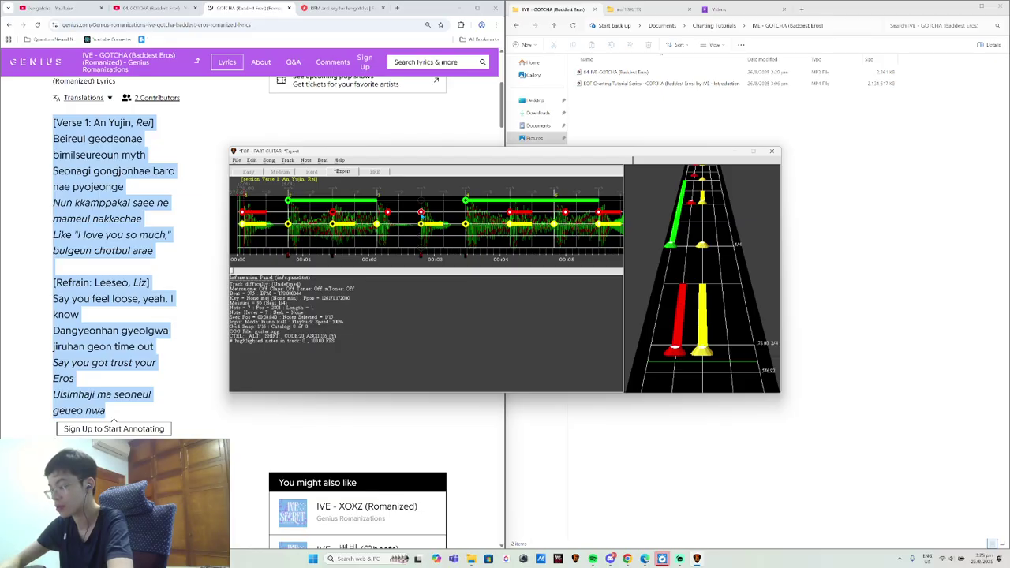
# - Play back the opening and turn the chord midway through measure 4 into a disjointed yellow sustain with a short red note
pyautogui.press('space')
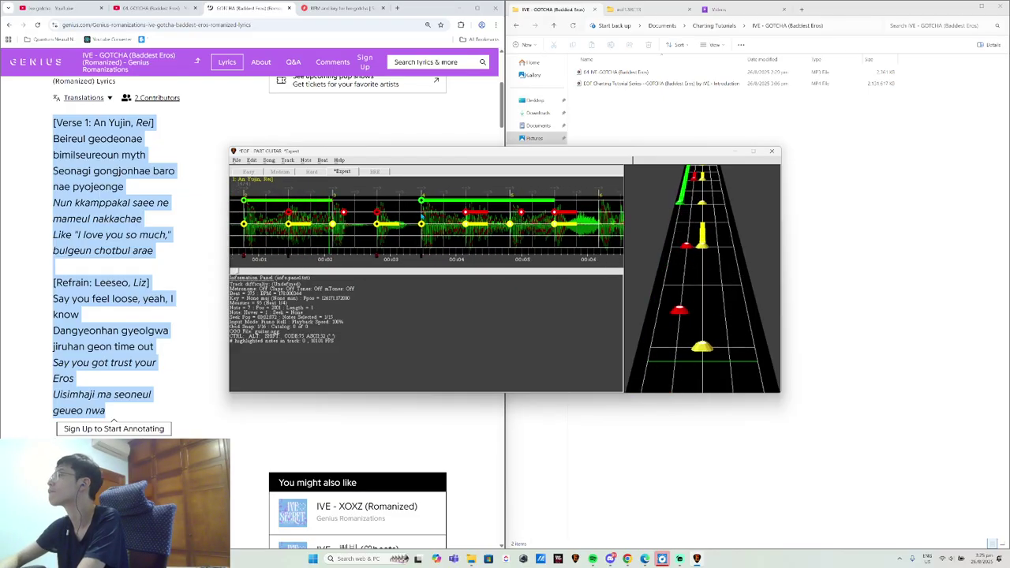
pyautogui.press('space')
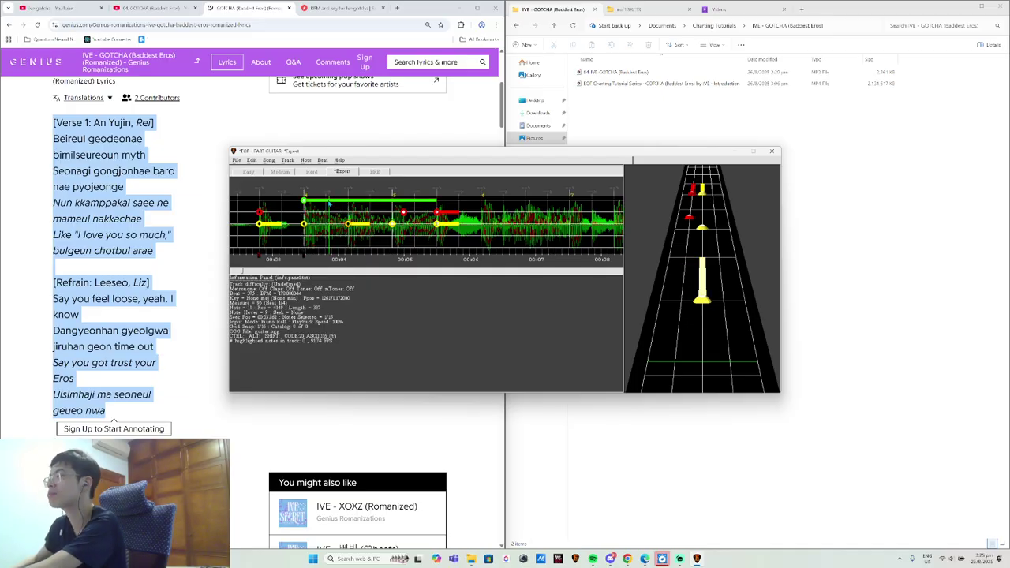
pyautogui.click(305, 161)
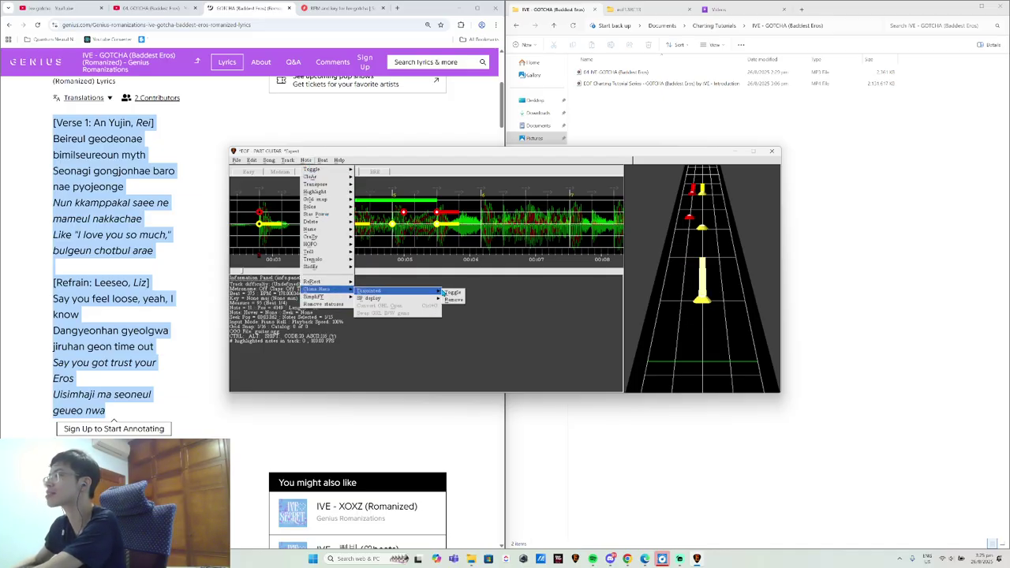
pyautogui.click(374, 292)
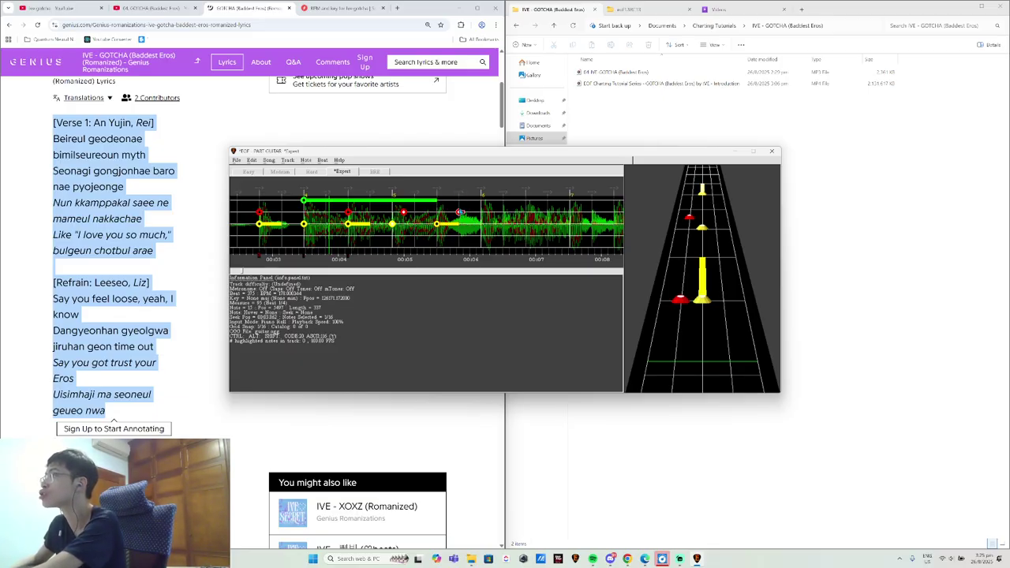
# - Remove the red sustain from the chord midway through measure 5 and mark the remaining yellow sustain as disjointed
pyautogui.click(459, 212)
pyautogui.rightClick(459, 212)
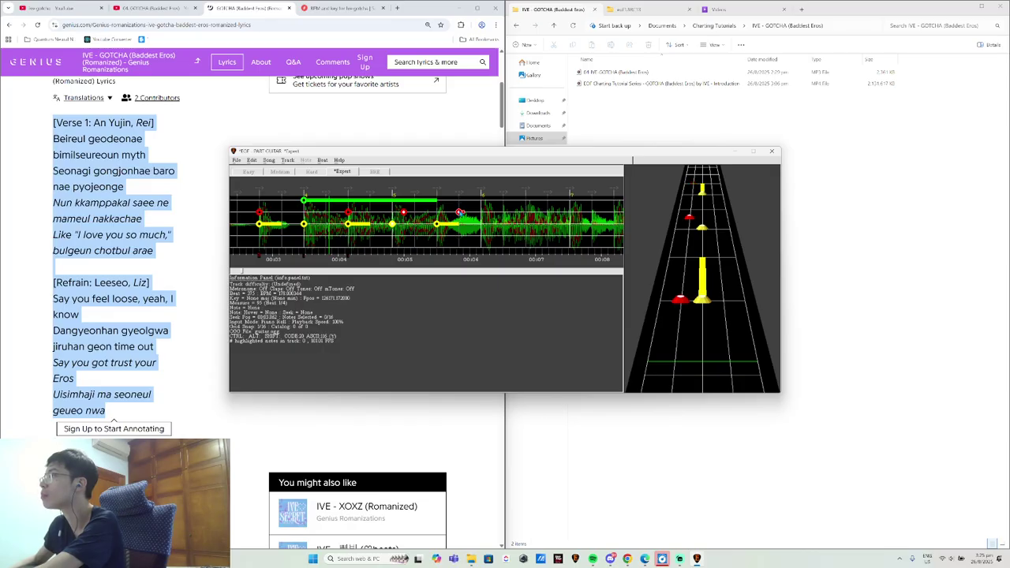
pyautogui.click(437, 223)
pyautogui.click(316, 162)
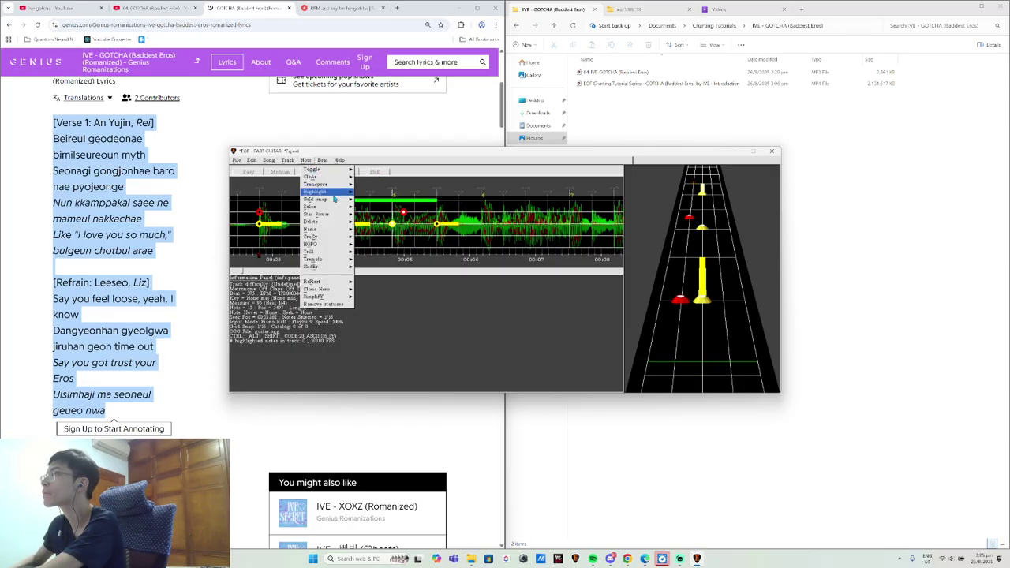
pyautogui.click(445, 289)
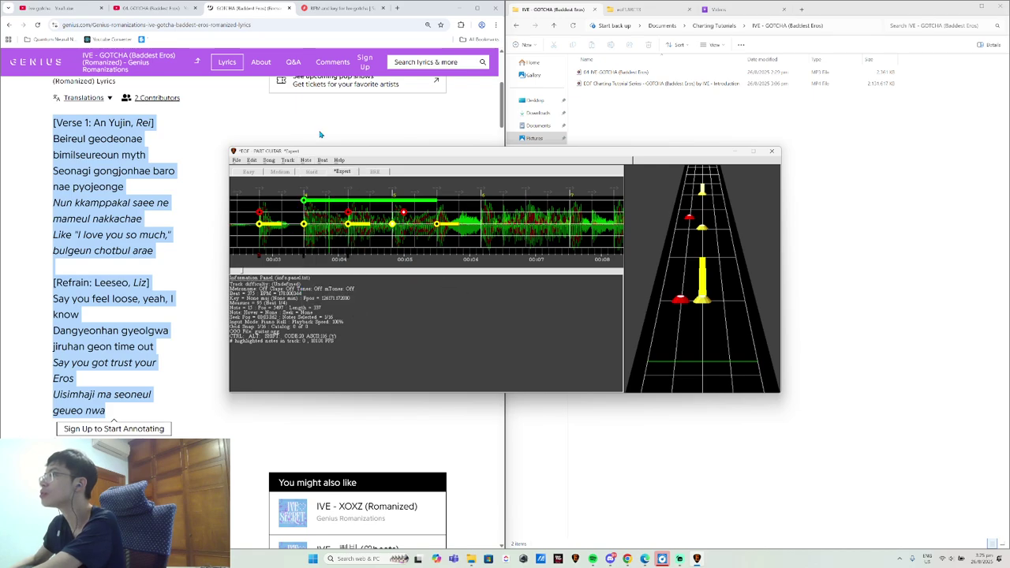
pyautogui.click(305, 160)
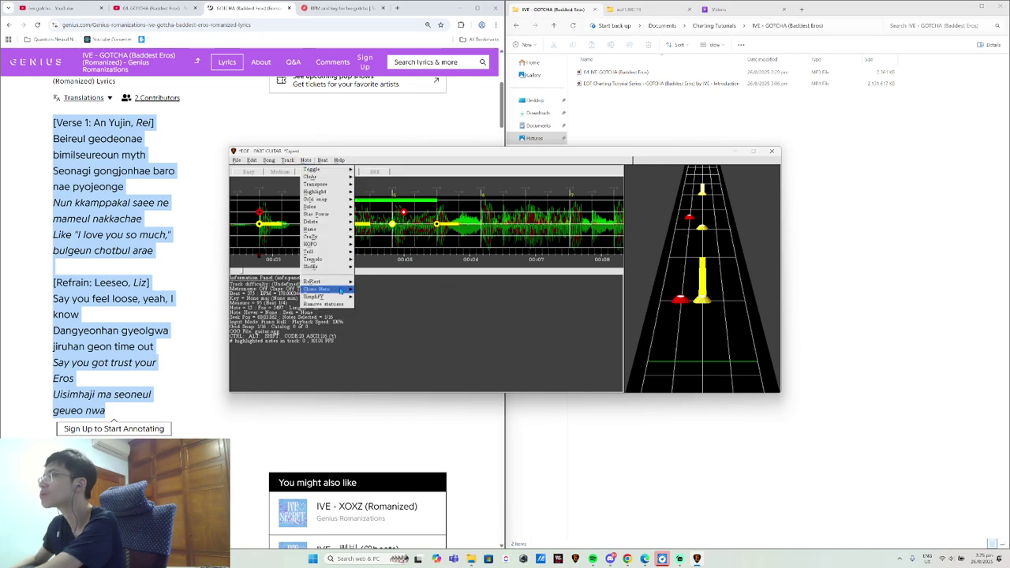
pyautogui.moveTo(324, 290)
pyautogui.moveTo(423, 292)
pyautogui.click(455, 293)
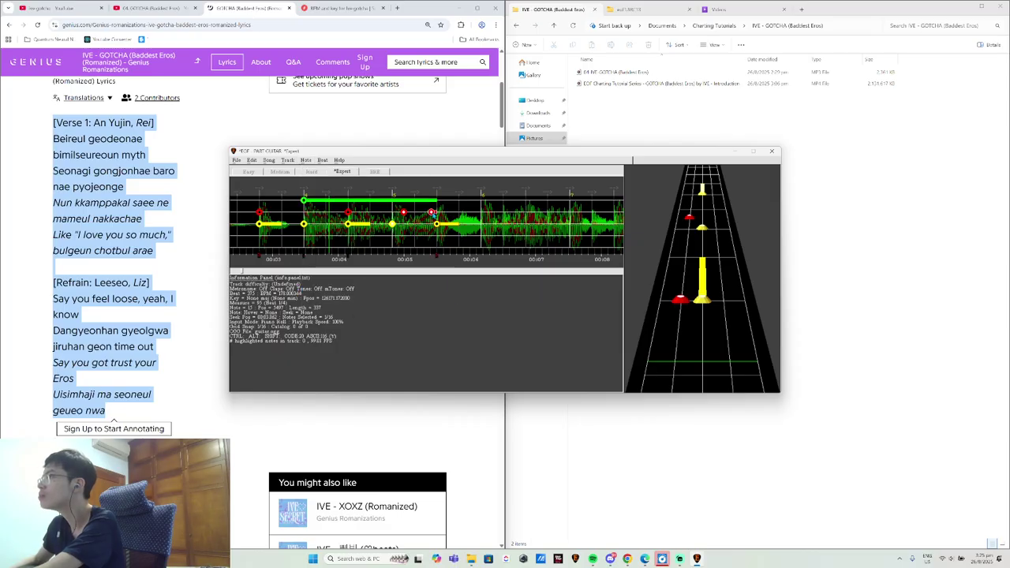
# - Add a quarter-measure red sustain three quarters into measure 5 and a one-measure green sustain at measure 6's start, and play them back
pyautogui.press('space')
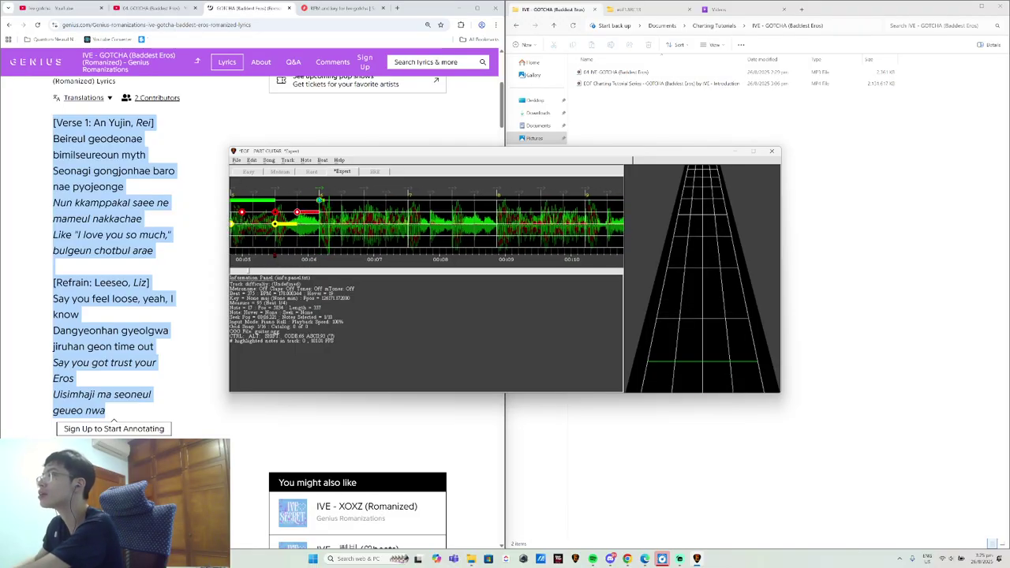
pyautogui.rightClick(320, 201)
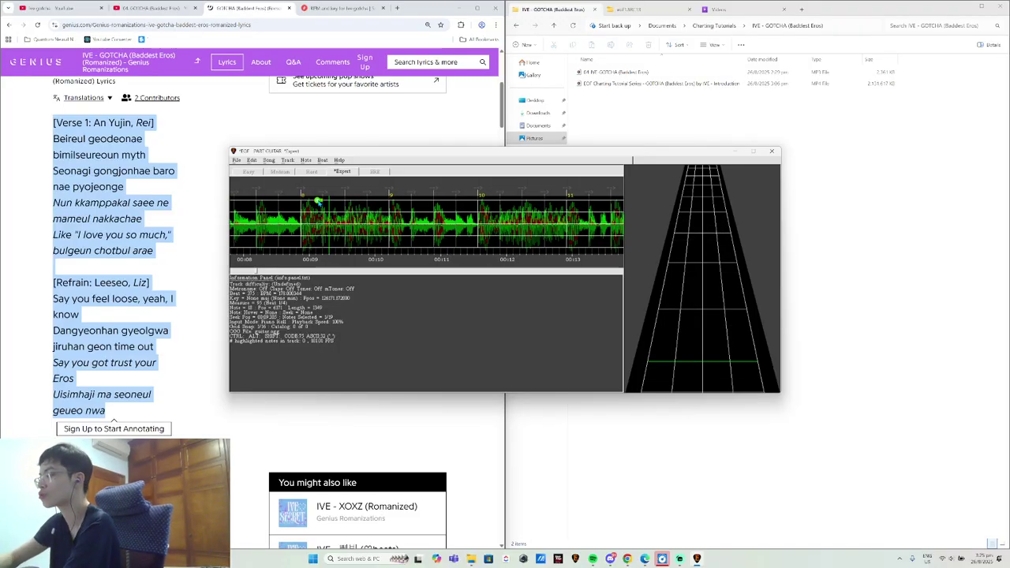
pyautogui.press('space')
pyautogui.press('Left')
pyautogui.press('space')
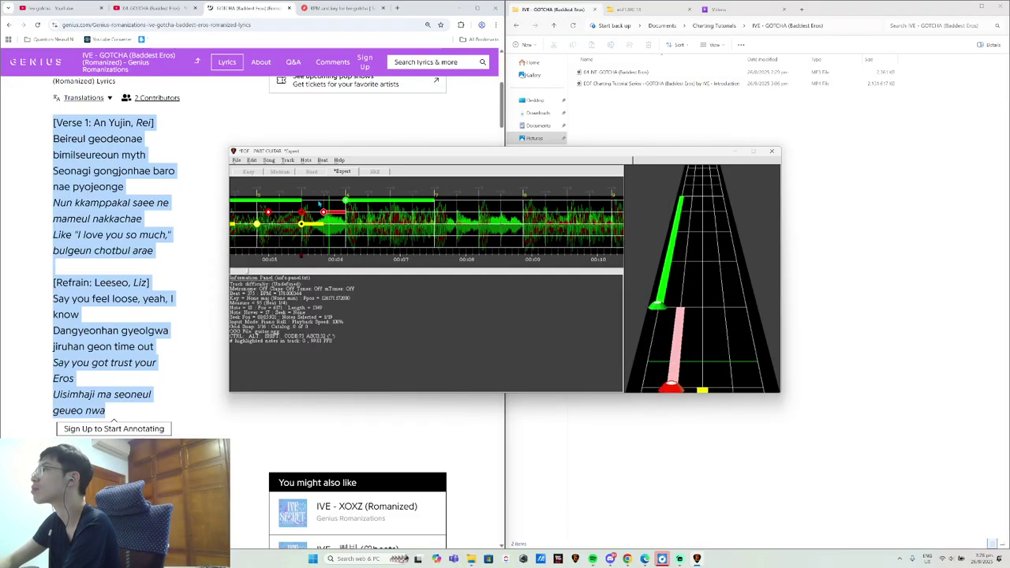
pyautogui.press('space')
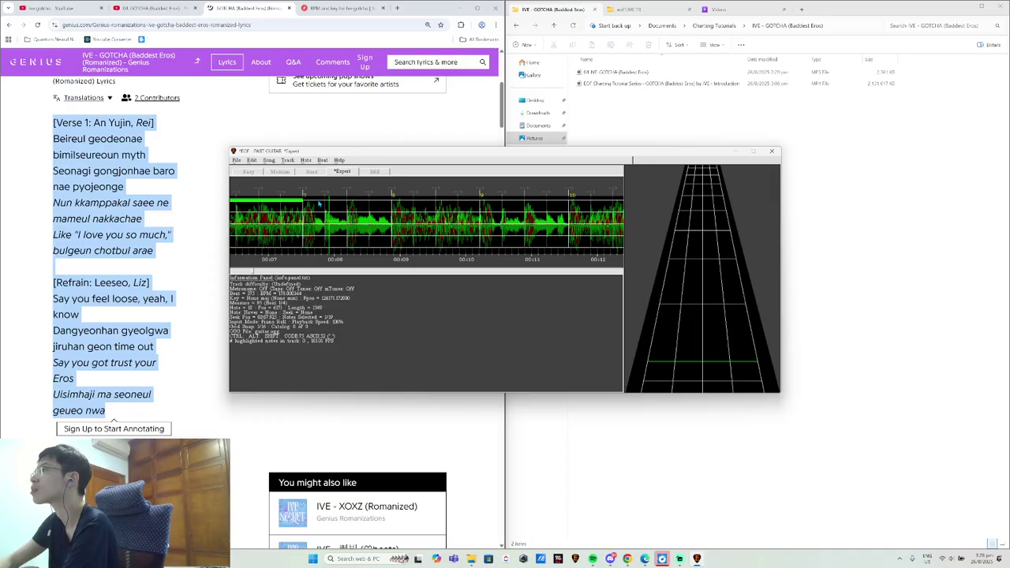
pyautogui.press('Left')
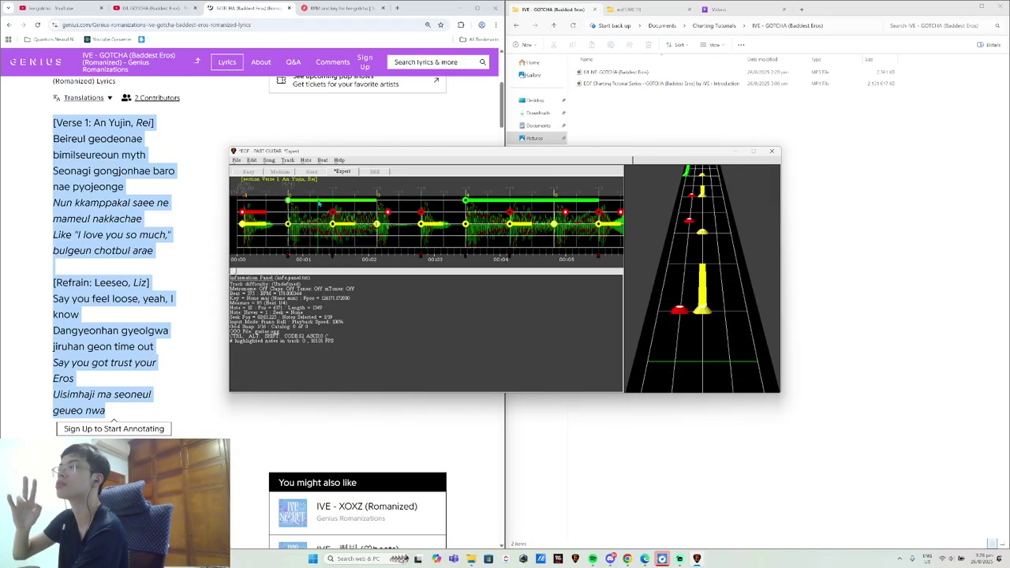
pyautogui.press('space')
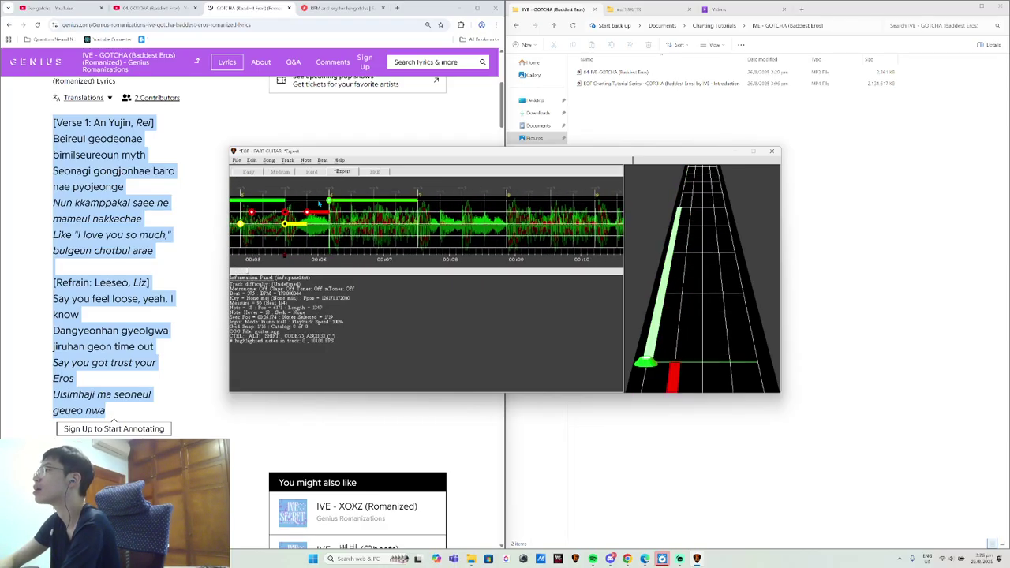
pyautogui.press('Left')
pyautogui.press('space')
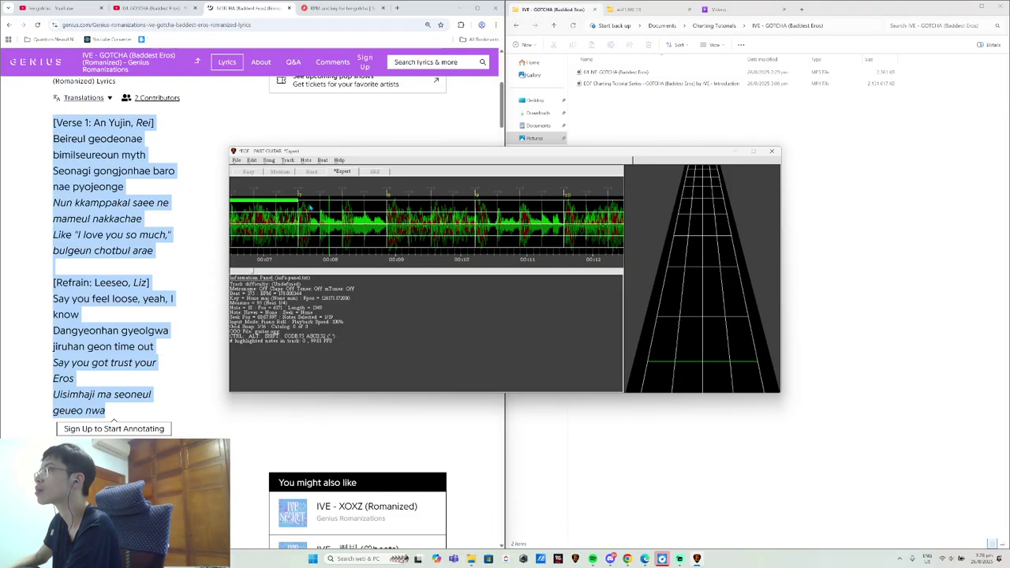
pyautogui.press('Left')
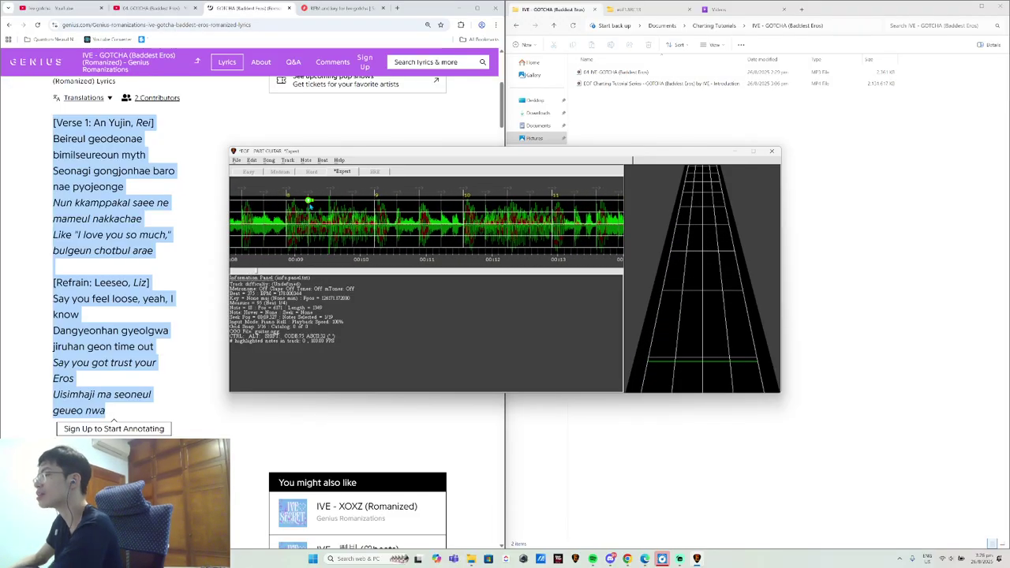
# - Mark the green sustain at measure 6's start as disjointed and add a short yellow note at the same position
pyautogui.press('t')
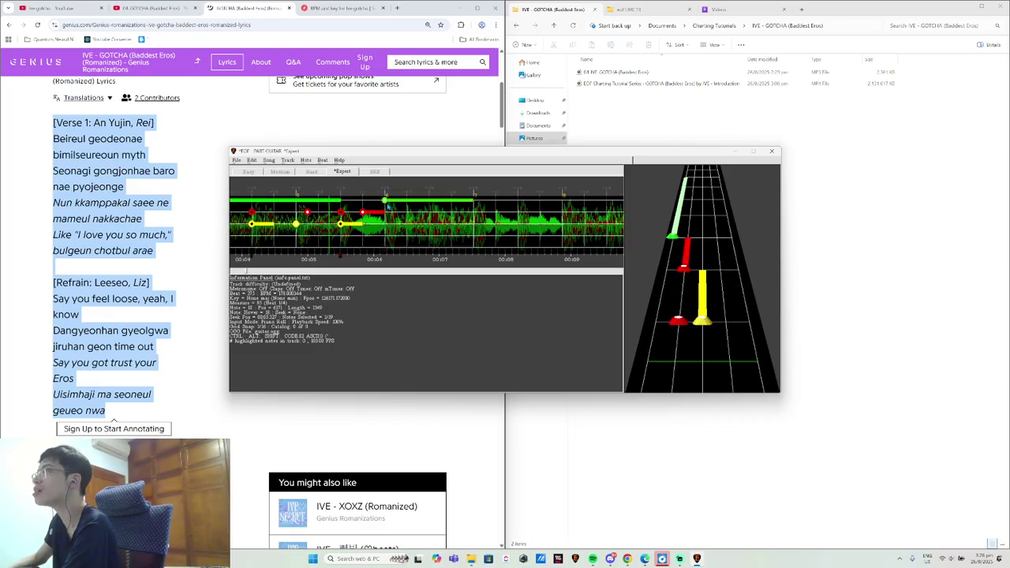
pyautogui.click(305, 160)
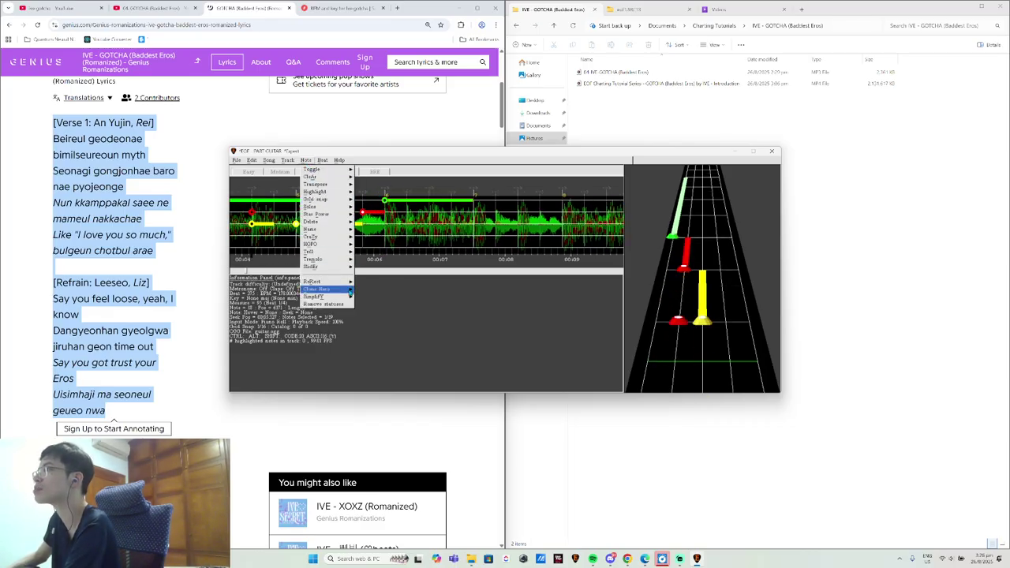
pyautogui.click(456, 295)
pyautogui.click(390, 212)
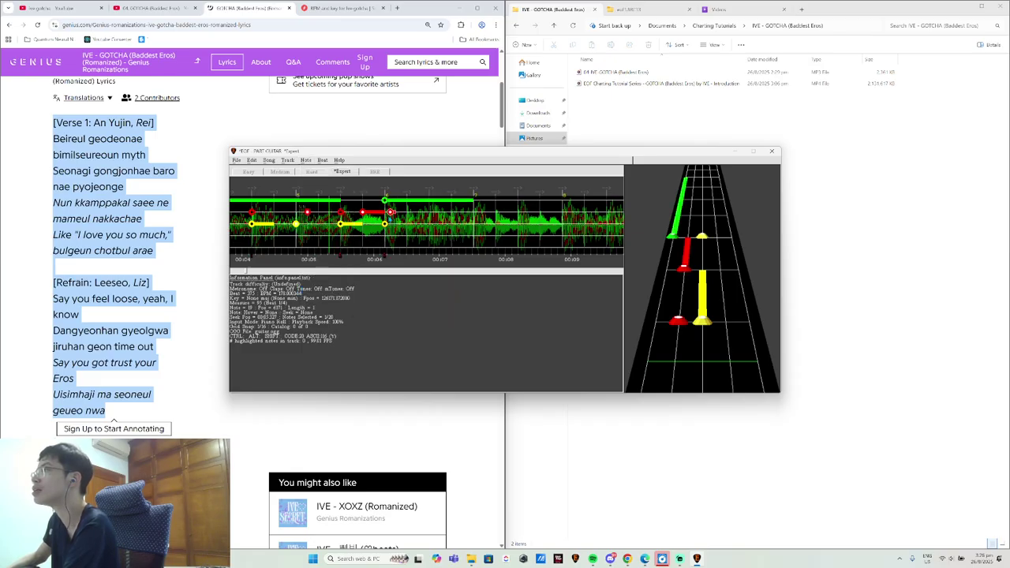
# - Add a disjointed quarter-measure yellow sustain midway through measure 6 with a short red note at the same position
pyautogui.click(429, 224)
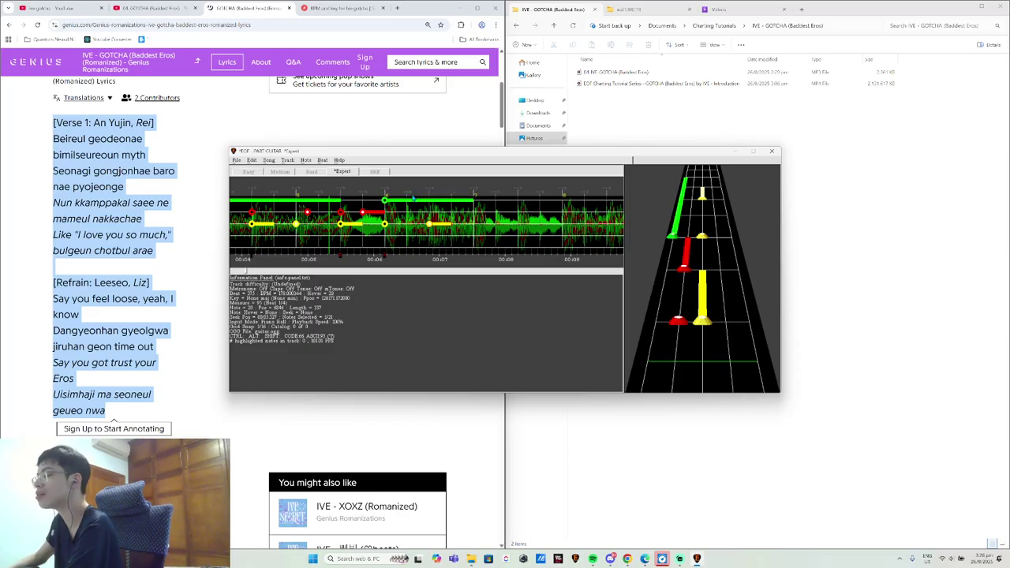
pyautogui.click(306, 161)
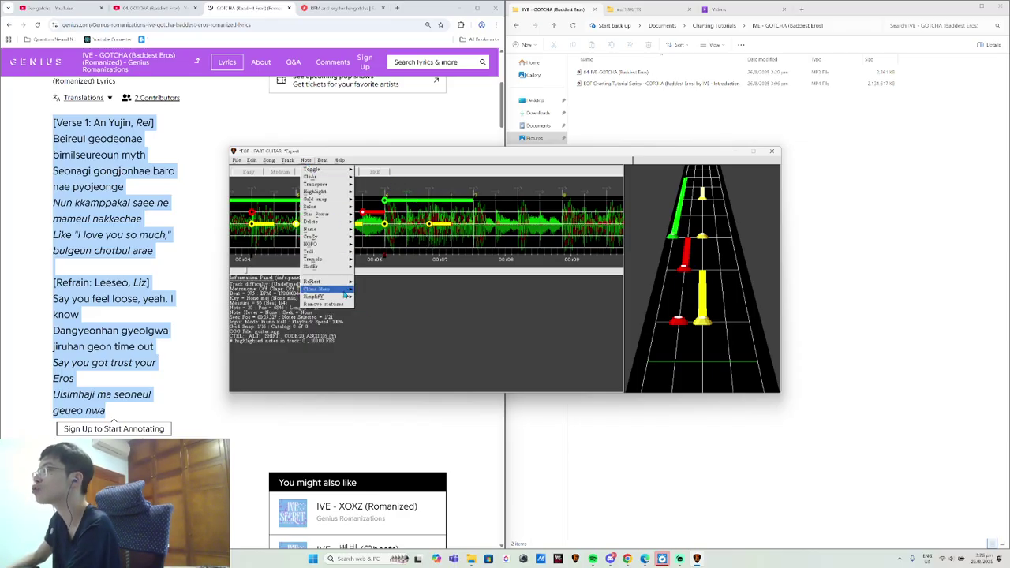
pyautogui.moveTo(344, 294)
pyautogui.click(450, 294)
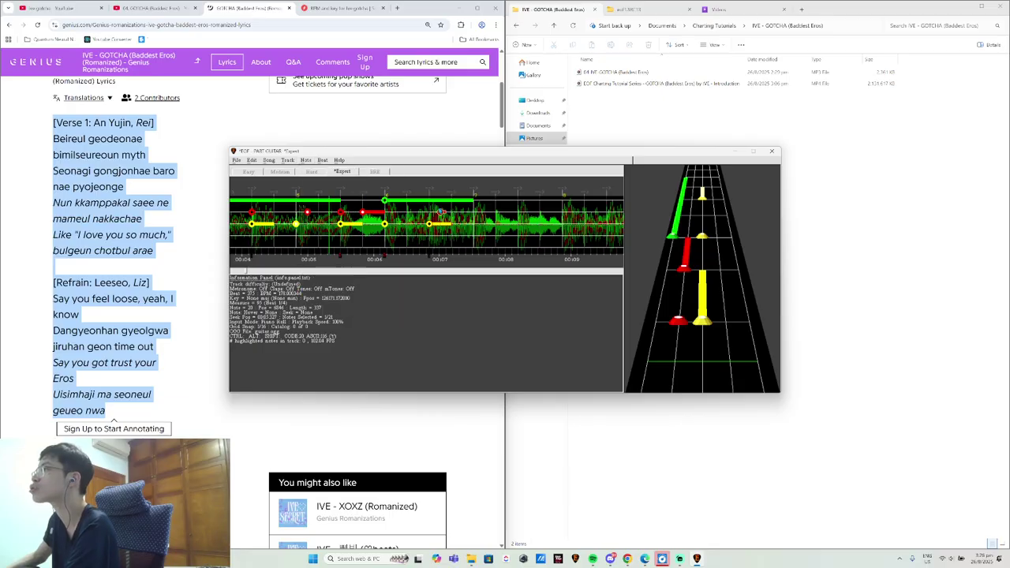
# - Play back the charted notes around measures 3 to 6 and listen on towards the refrain to work out the rhythm from measure 7
pyautogui.press('space')
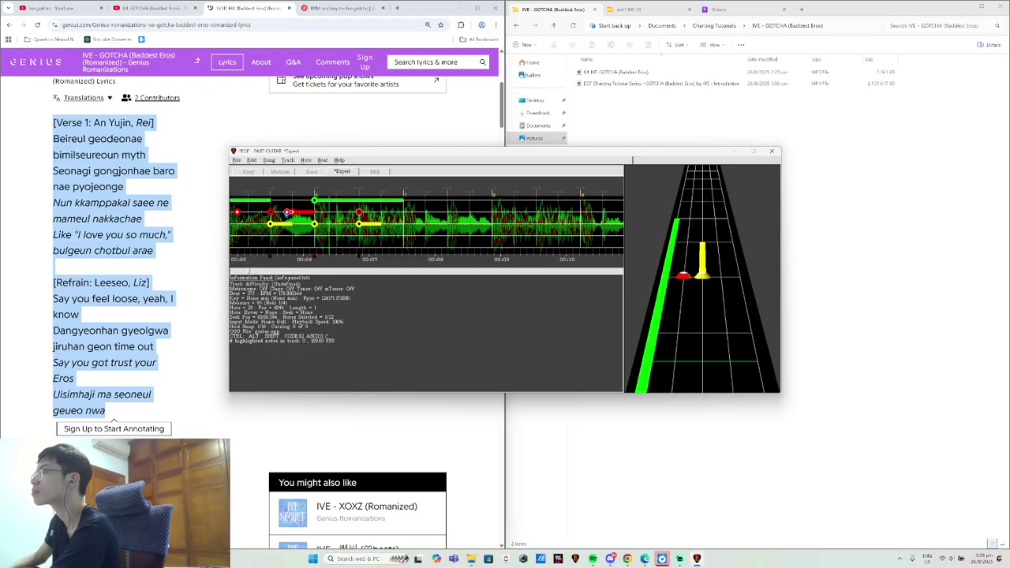
pyautogui.press('space')
pyautogui.press('space')
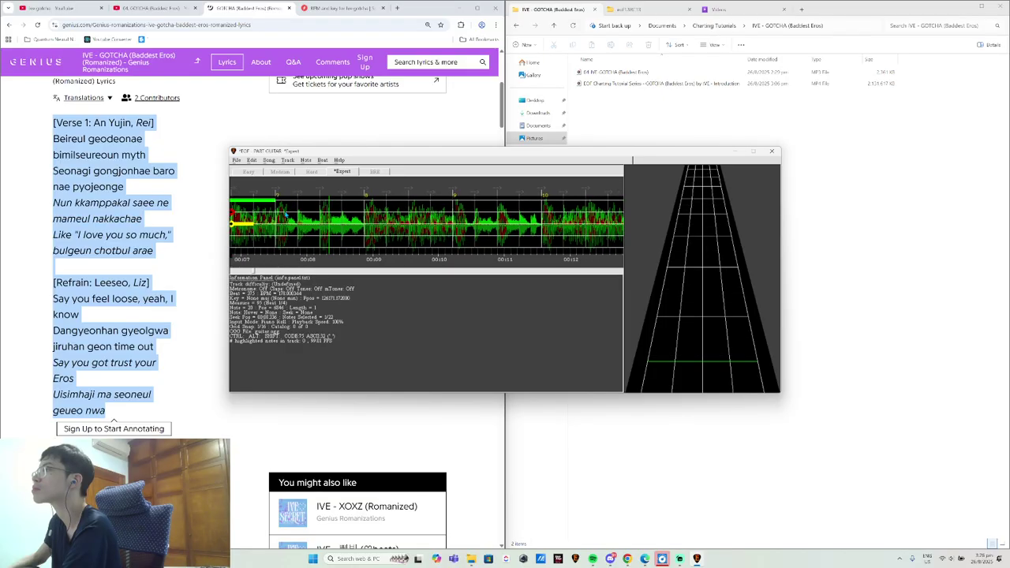
pyautogui.press('space')
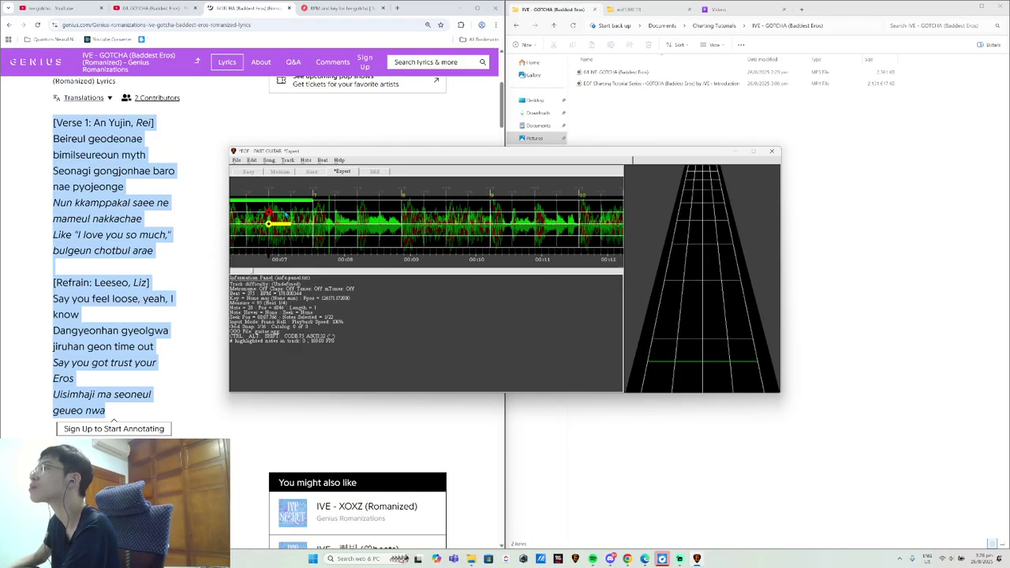
pyautogui.press('space')
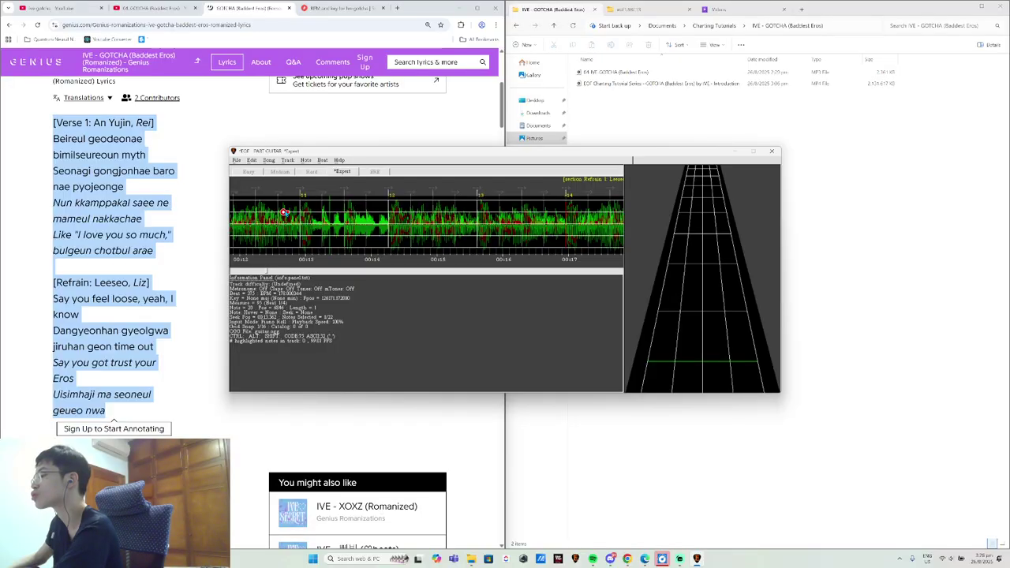
pyautogui.scroll(10, 285, 212)
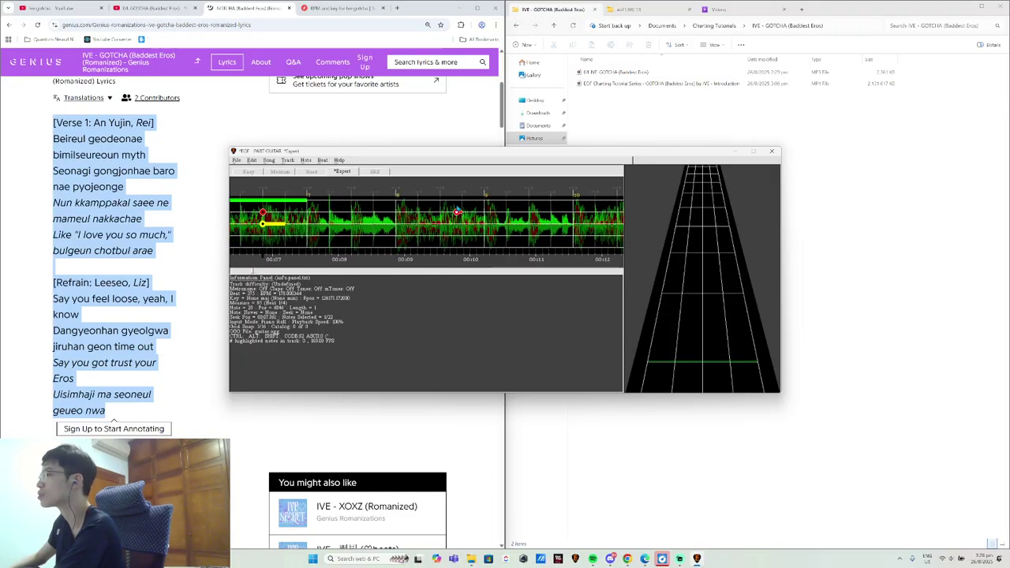
pyautogui.press('Left')
pyautogui.press('space')
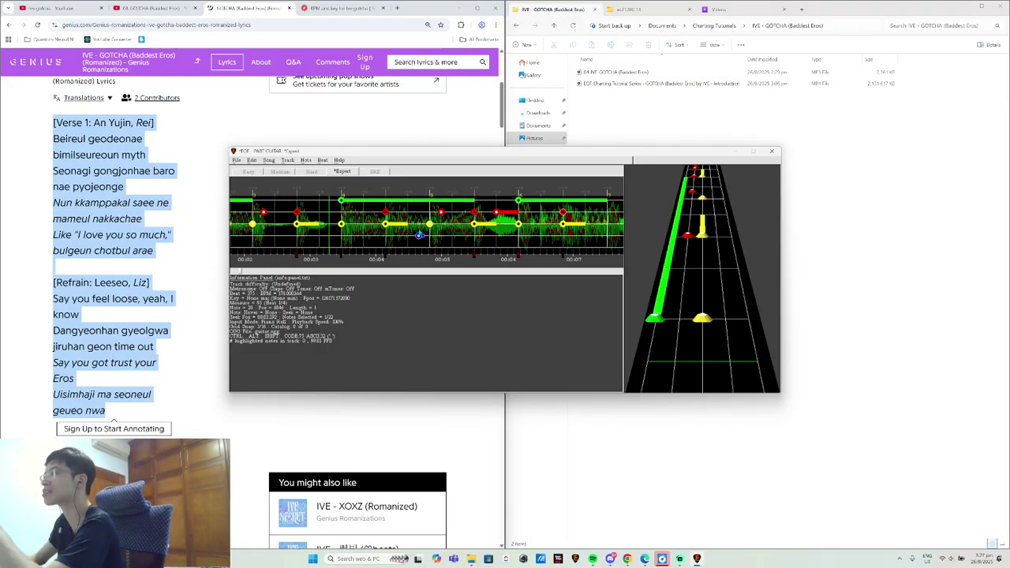
pyautogui.scroll(-3, 418, 229)
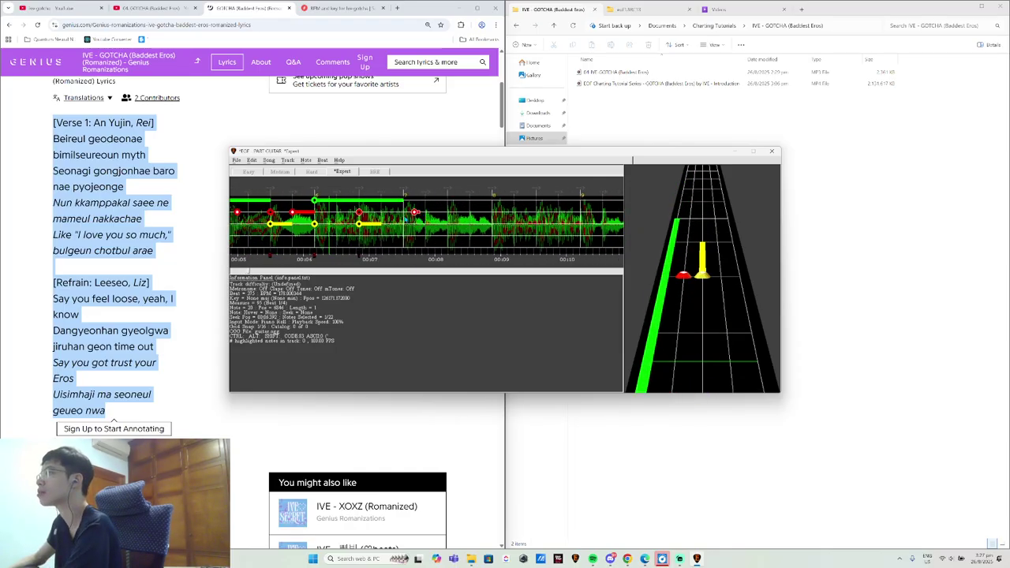
pyautogui.press('space')
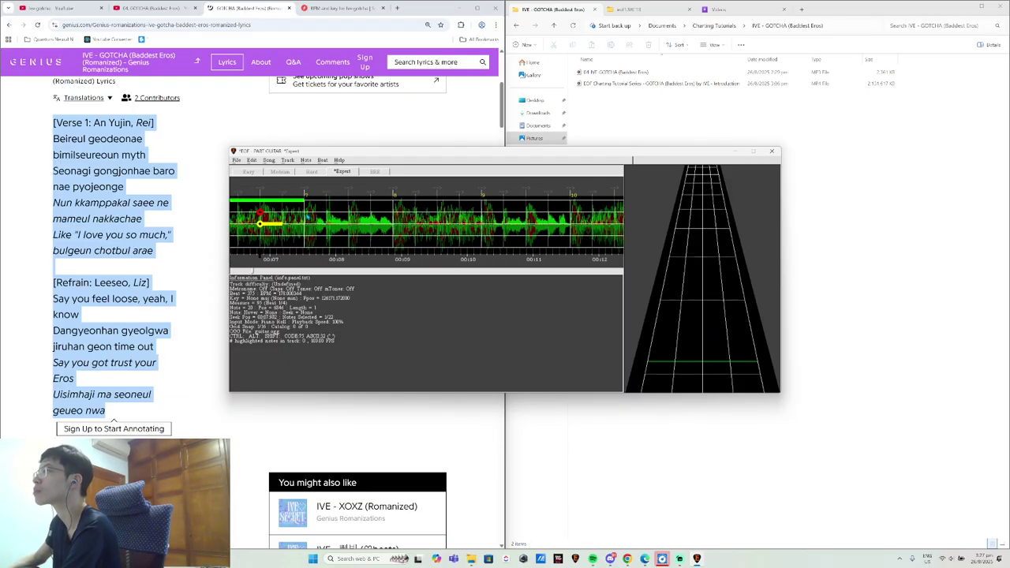
# - Add a short red note at measure 7's start and a disjointed quarter-measure yellow sustain with a short red note midway through the measure
pyautogui.press('space')
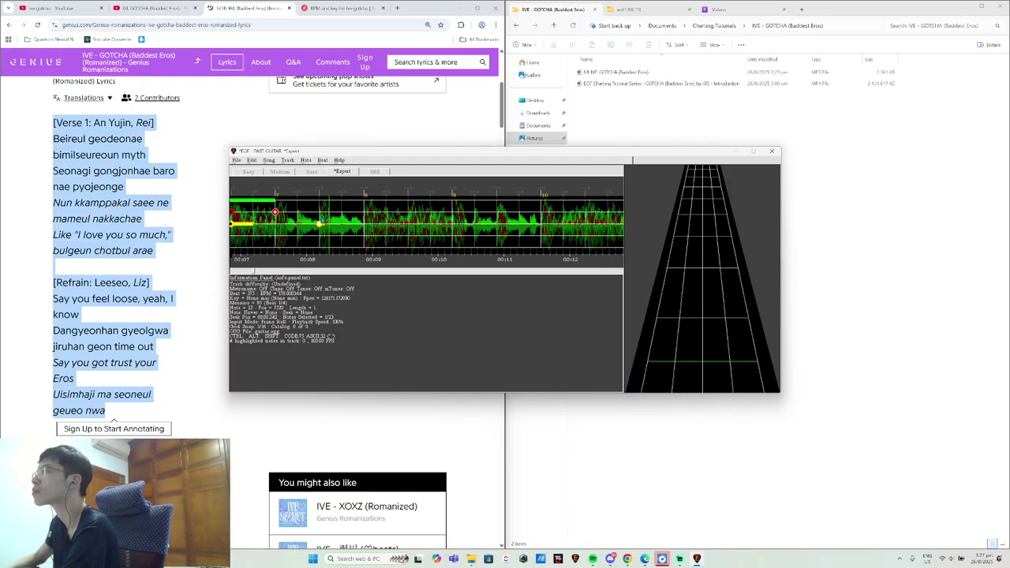
pyautogui.press('3')
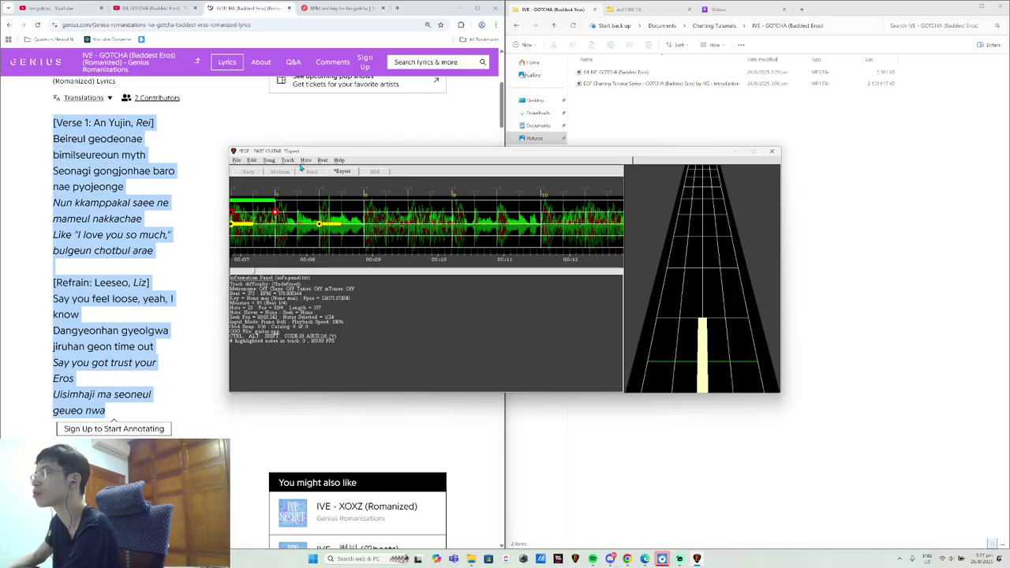
pyautogui.click(304, 160)
pyautogui.moveTo(320, 290)
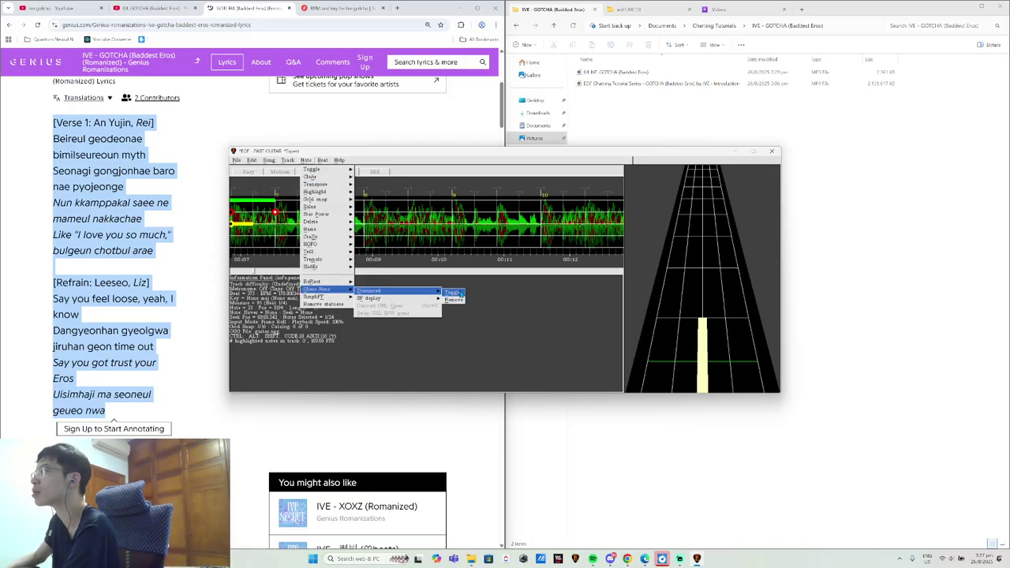
pyautogui.click(455, 292)
# - Add a green note at measure 8's start and extend it to a one-measure sustain
pyautogui.click(365, 202)
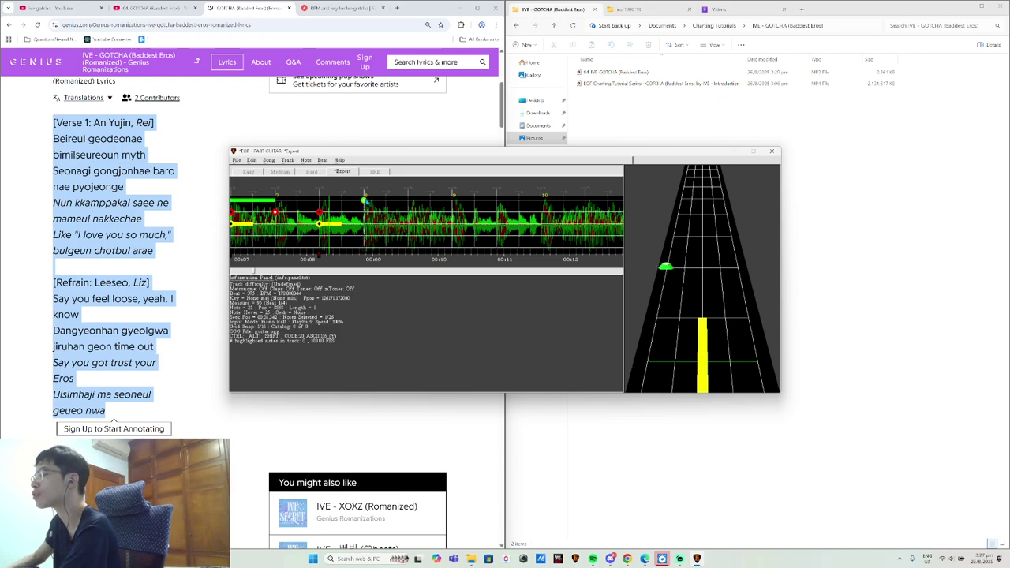
pyautogui.press(']')
pyautogui.press(']')
pyautogui.press(']')
pyautogui.press(']')
pyautogui.press(']')
pyautogui.press(']')
pyautogui.press(']')
pyautogui.press(']')
pyautogui.press(']')
pyautogui.press(']')
pyautogui.press(']')
pyautogui.press(']')
pyautogui.press(']')
pyautogui.press(']')
pyautogui.press(']')
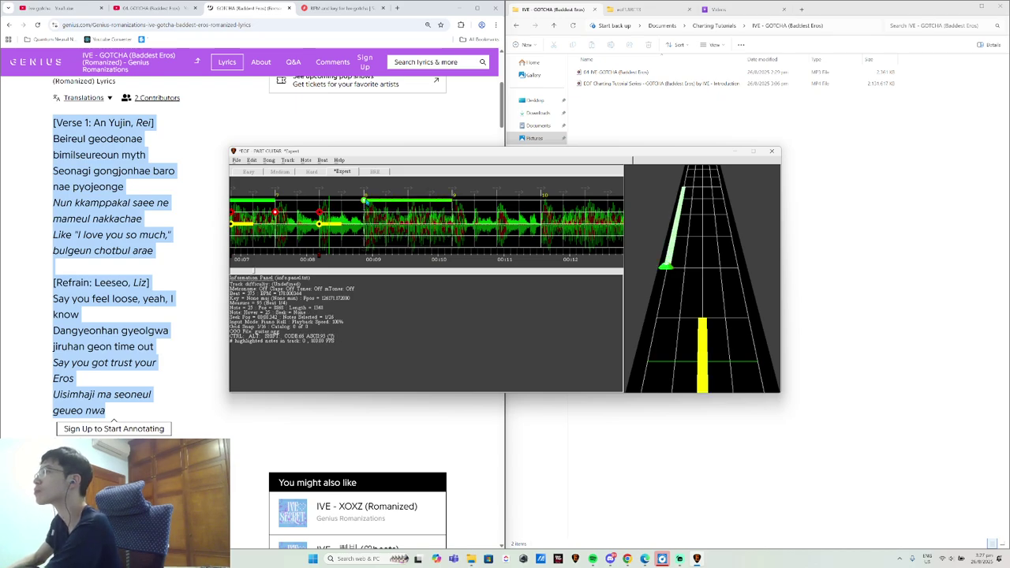
pyautogui.press('t')
# - Mark the green sustain at measure 8's start as disjointed and add a short yellow note at the same position
pyautogui.scroll(4, 365, 202)
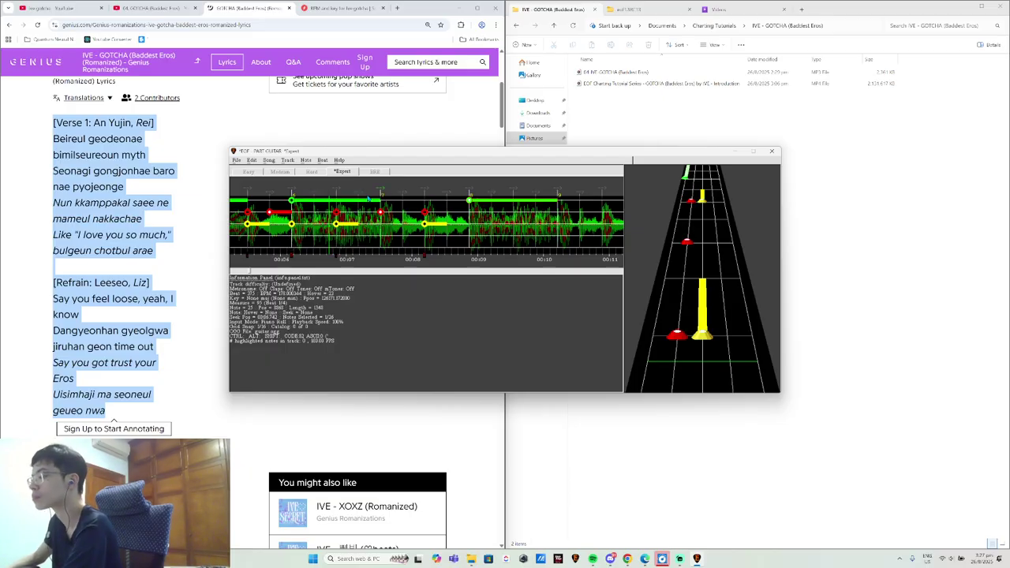
pyautogui.click(304, 161)
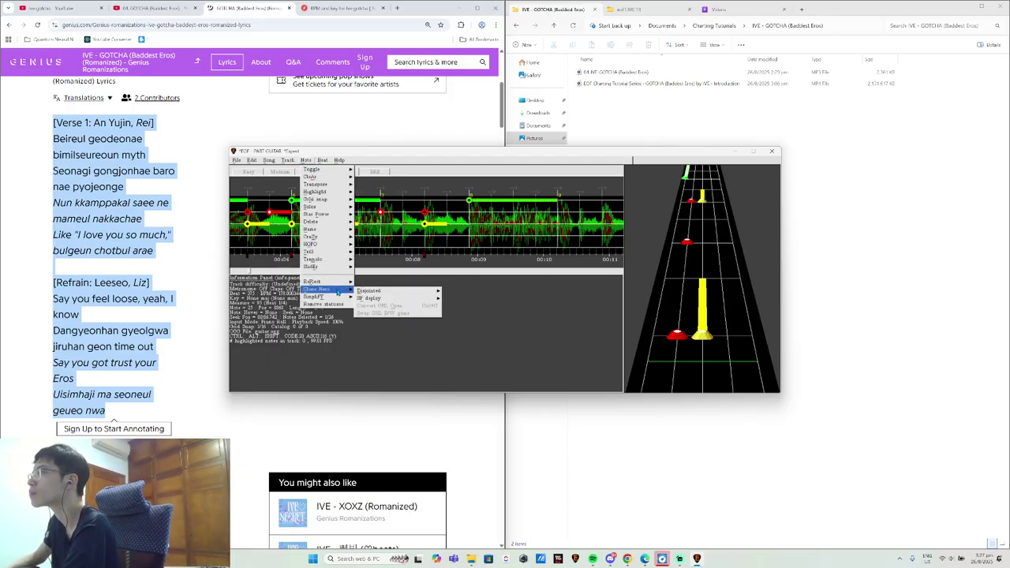
pyautogui.moveTo(339, 288)
pyautogui.click(398, 293)
pyautogui.click(466, 224)
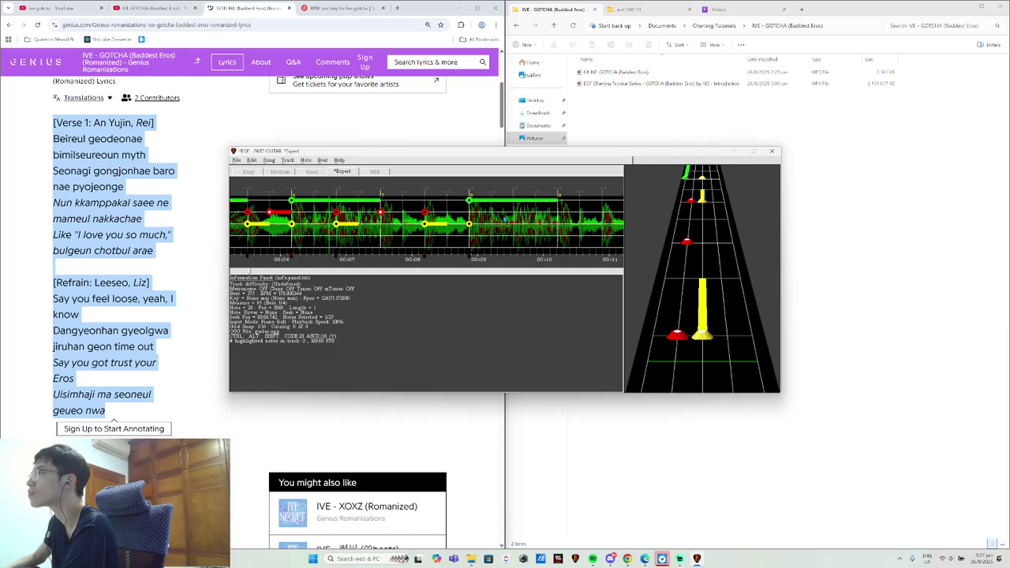
# - Add a disjointed quarter-measure yellow sustain midway through measure 8 with a short red note at the same position
pyautogui.click(512, 224)
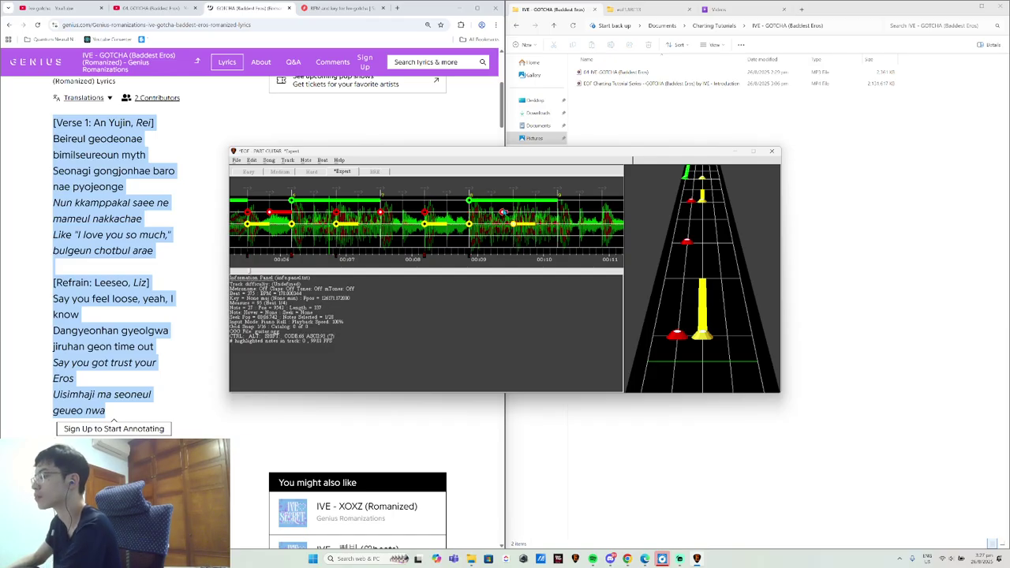
pyautogui.click(305, 160)
pyautogui.moveTo(317, 289)
pyautogui.moveTo(379, 292)
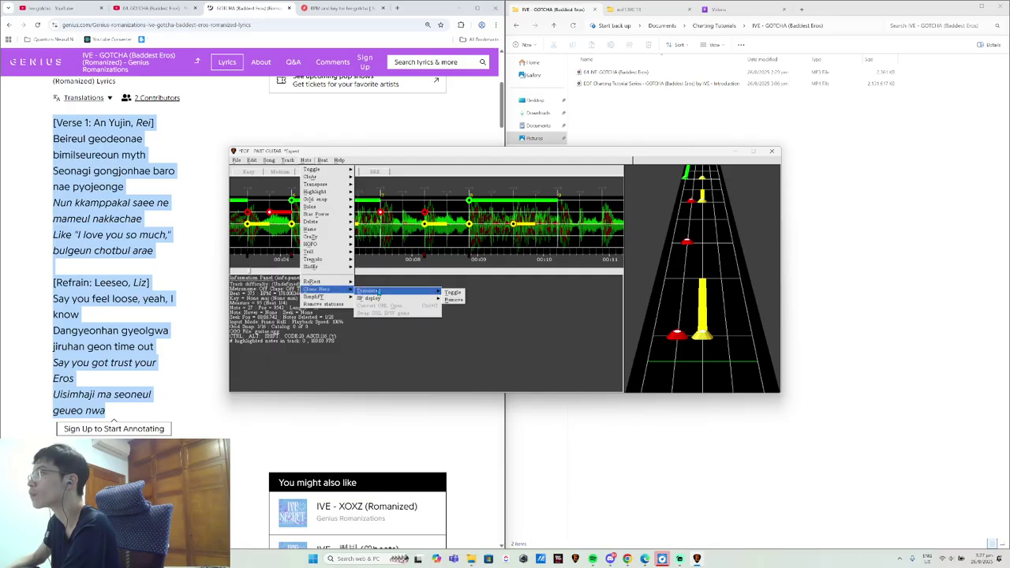
pyautogui.click(452, 293)
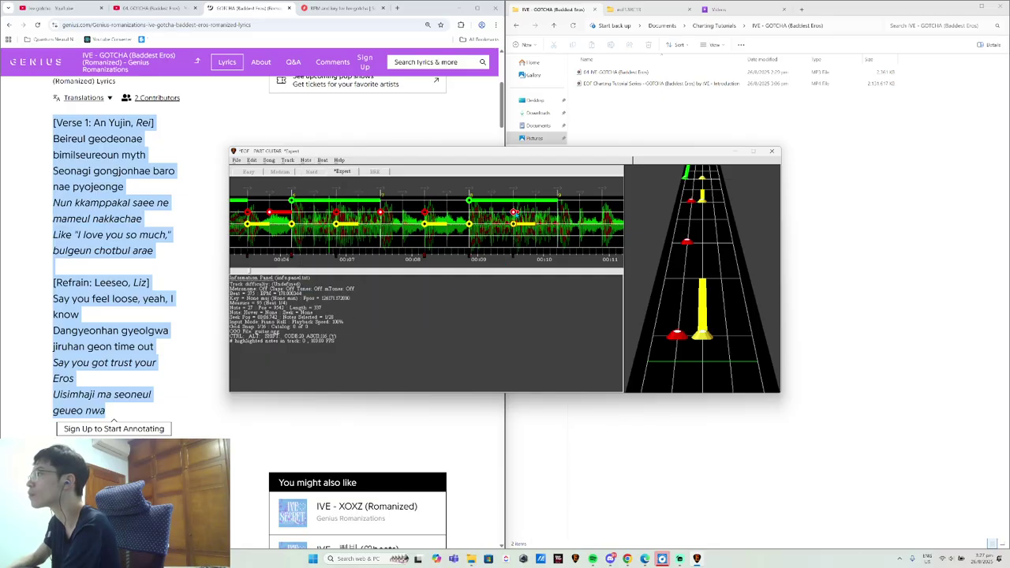
# - Add a short red note at measure 9's start and a disjointed quarter-measure yellow sustain with a short red note midway through the measure
pyautogui.click(575, 213)
pyautogui.click(604, 224)
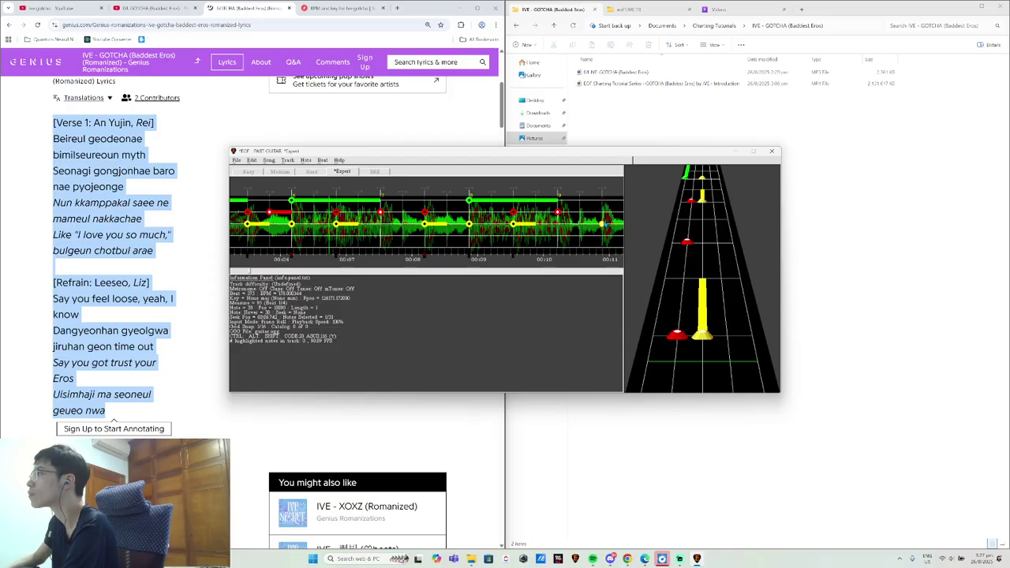
pyautogui.press(']')
pyautogui.scroll(-6, 604, 225)
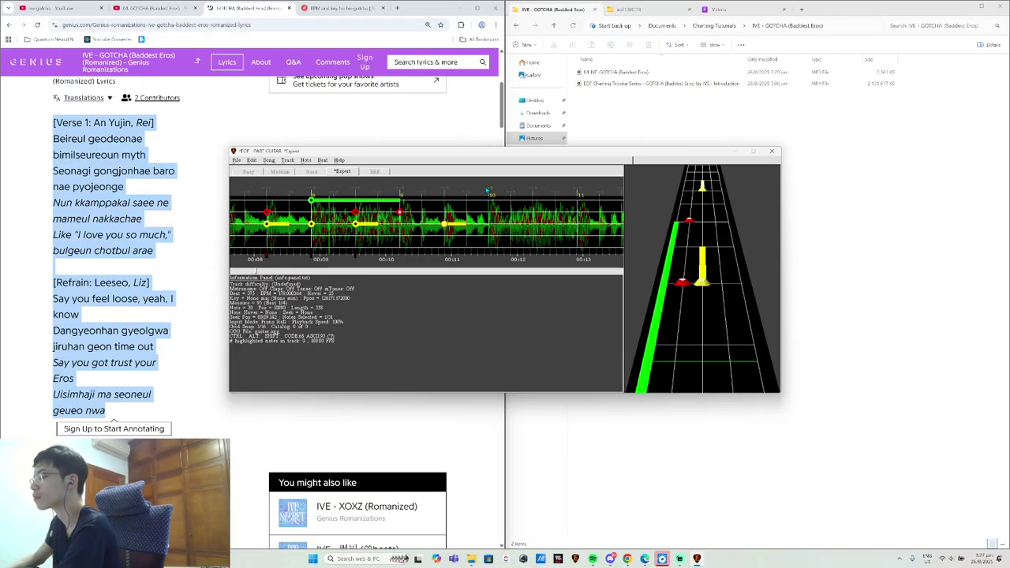
pyautogui.click(307, 162)
pyautogui.moveTo(324, 290)
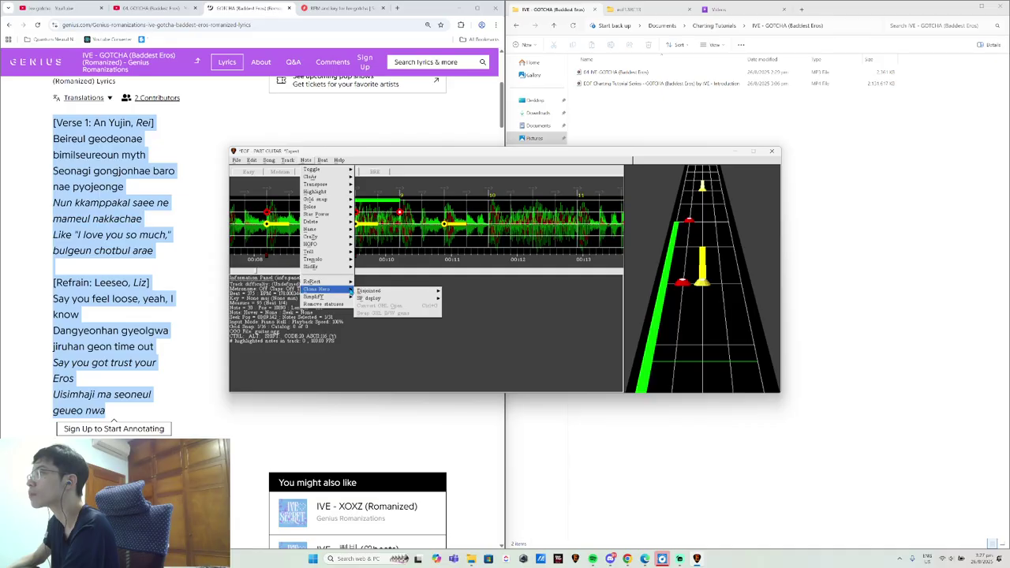
pyautogui.moveTo(395, 290)
pyautogui.click(452, 297)
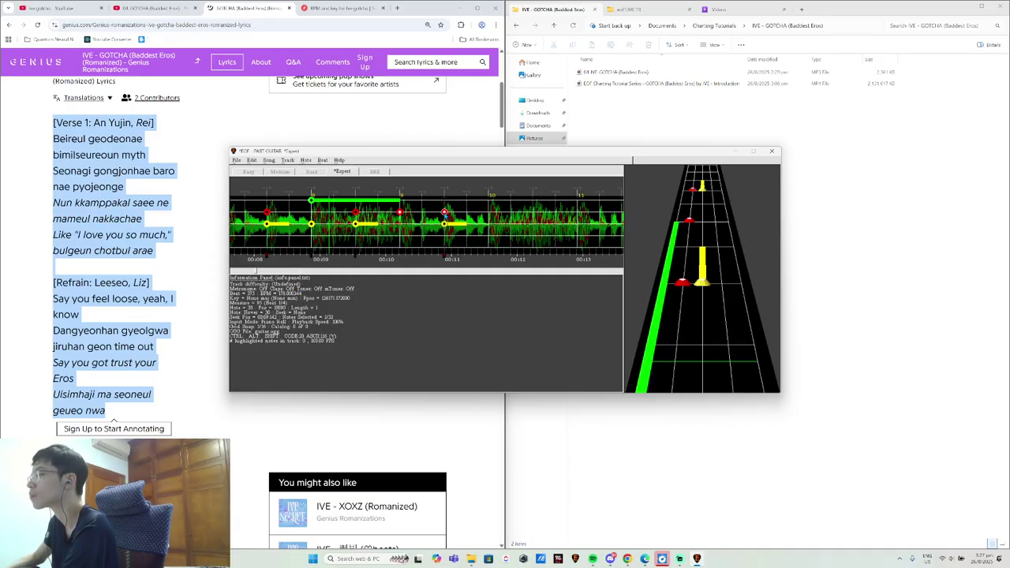
# - Add a disjointed one-measure green sustain at measure 10's start with a short yellow note at the same position
pyautogui.scroll(9, 445, 217)
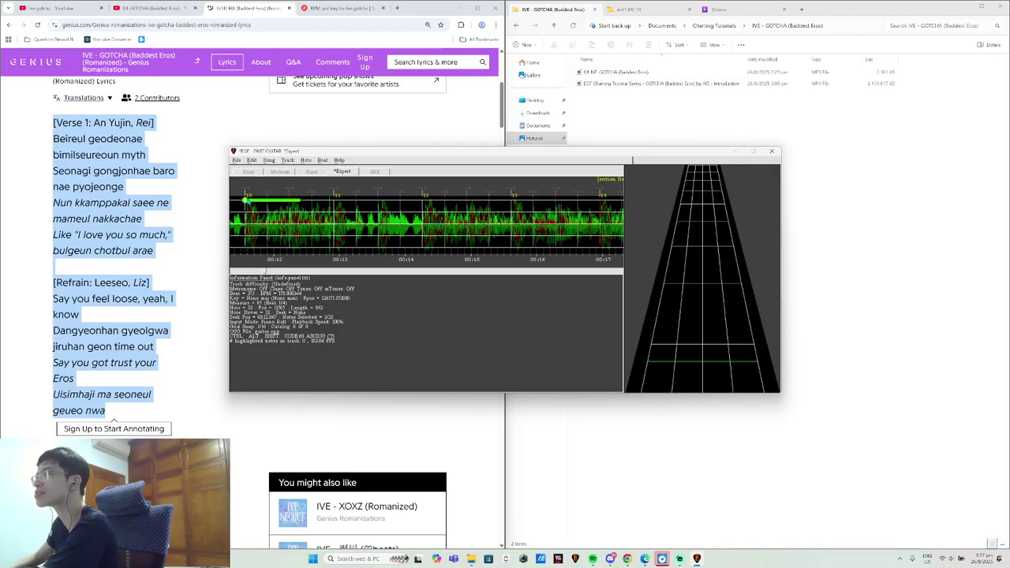
pyautogui.scroll(3, 246, 200)
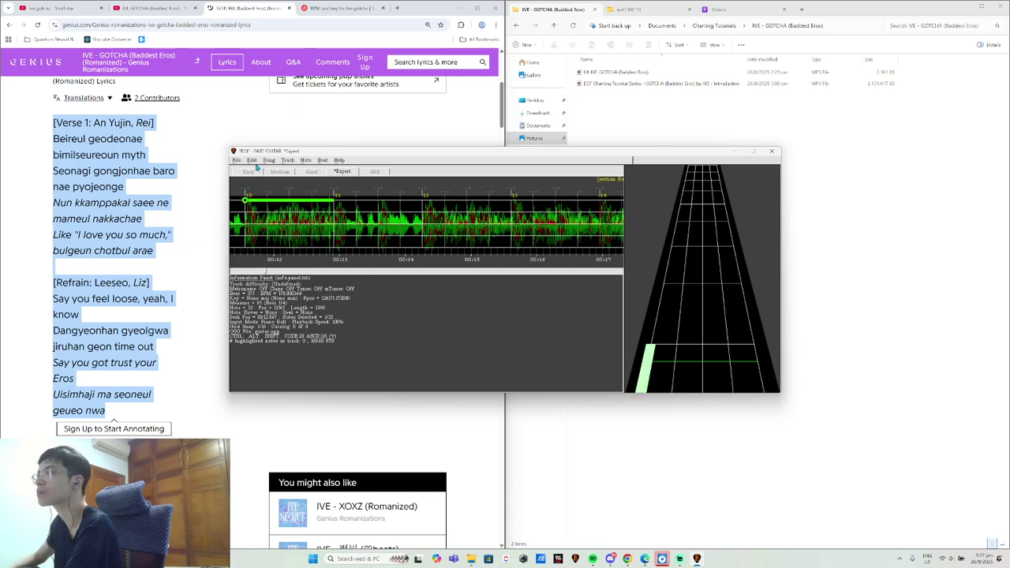
pyautogui.click(307, 161)
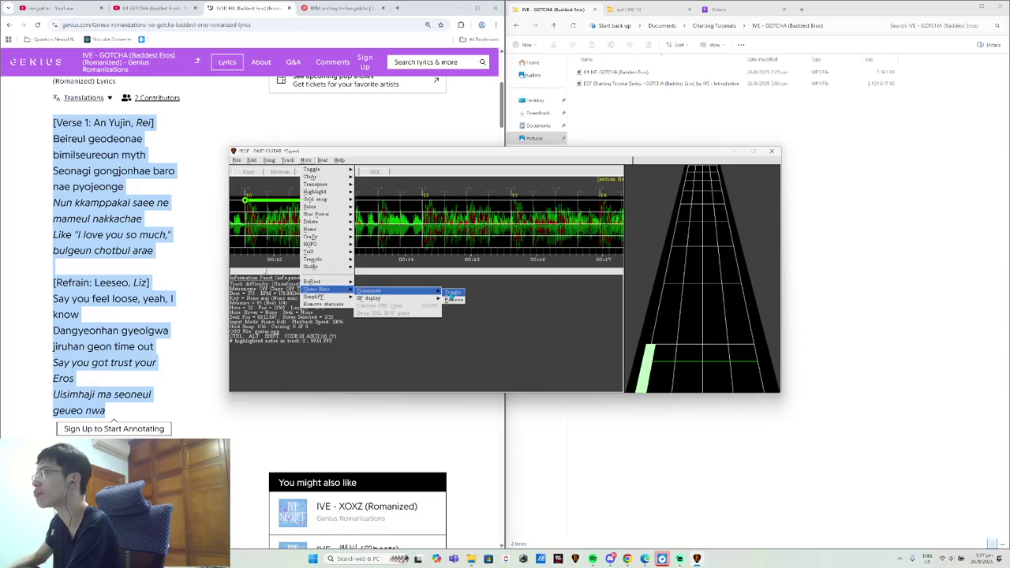
pyautogui.click(450, 296)
pyautogui.rightClick(246, 226)
# - Add a disjointed quarter-measure yellow sustain midway through measure 10 with a short red note at the same position
pyautogui.rightClick(289, 226)
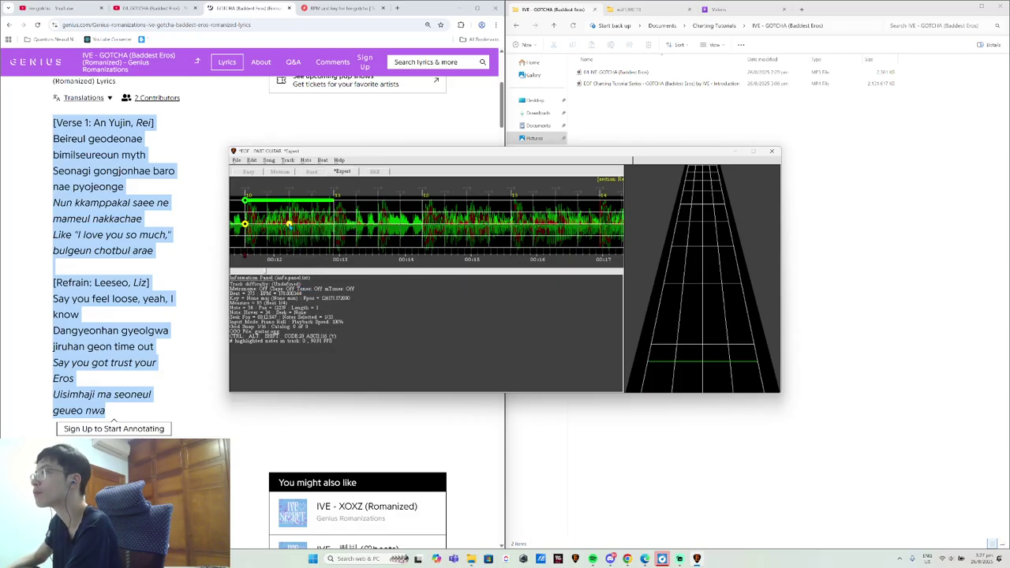
pyautogui.scroll(2, 290, 224)
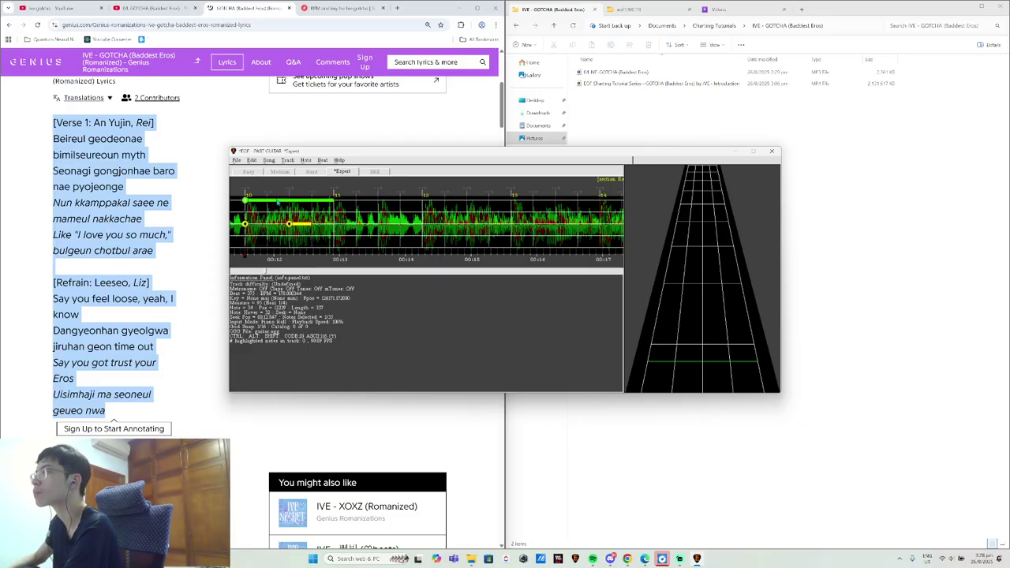
pyautogui.click(305, 160)
pyautogui.moveTo(341, 292)
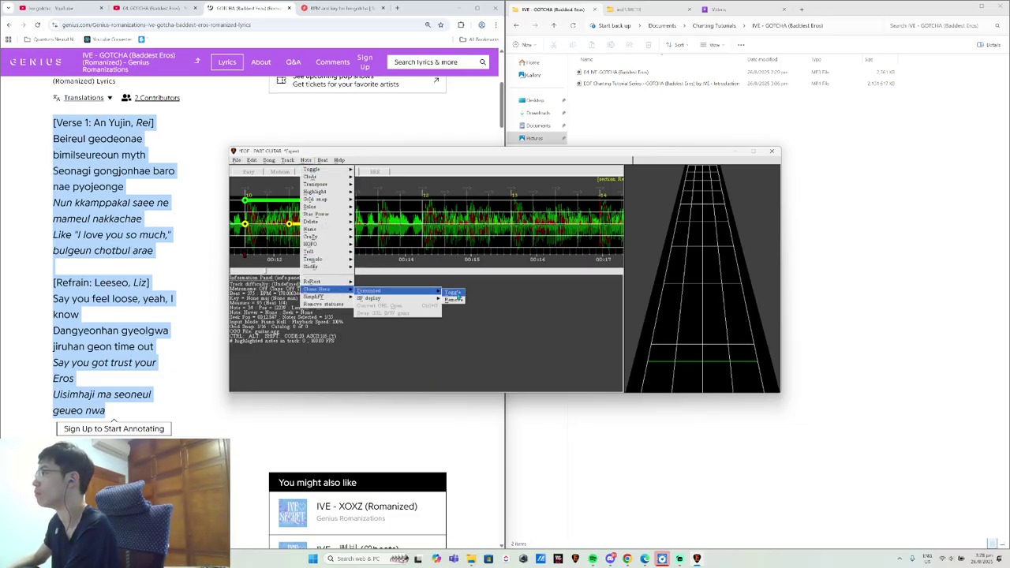
pyautogui.click(442, 296)
# - Add a short red note at measure 11's start and a quarter-measure yellow sustain midway through the measure
pyautogui.scroll(-2, 289, 212)
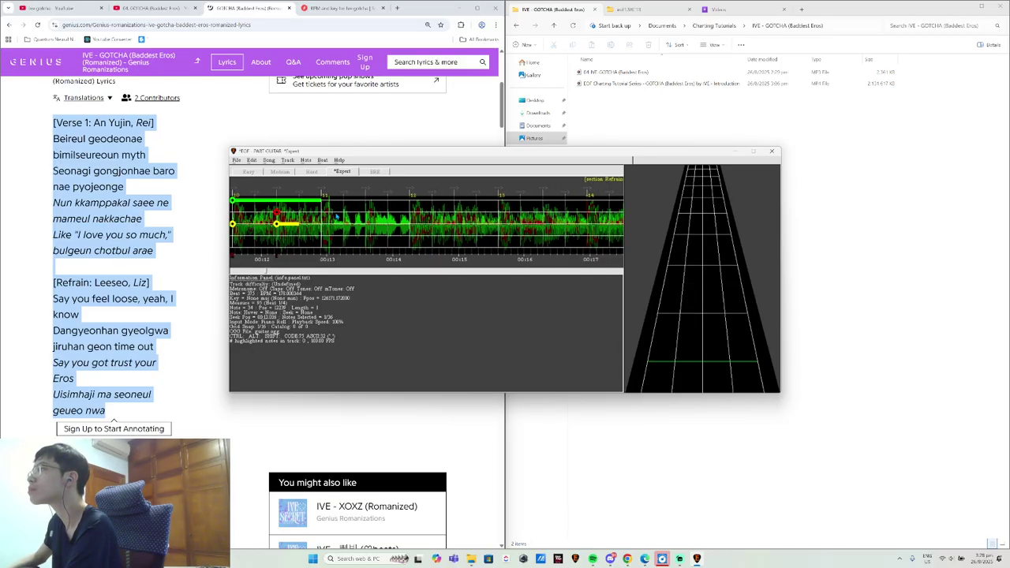
pyautogui.rightClick(350, 224)
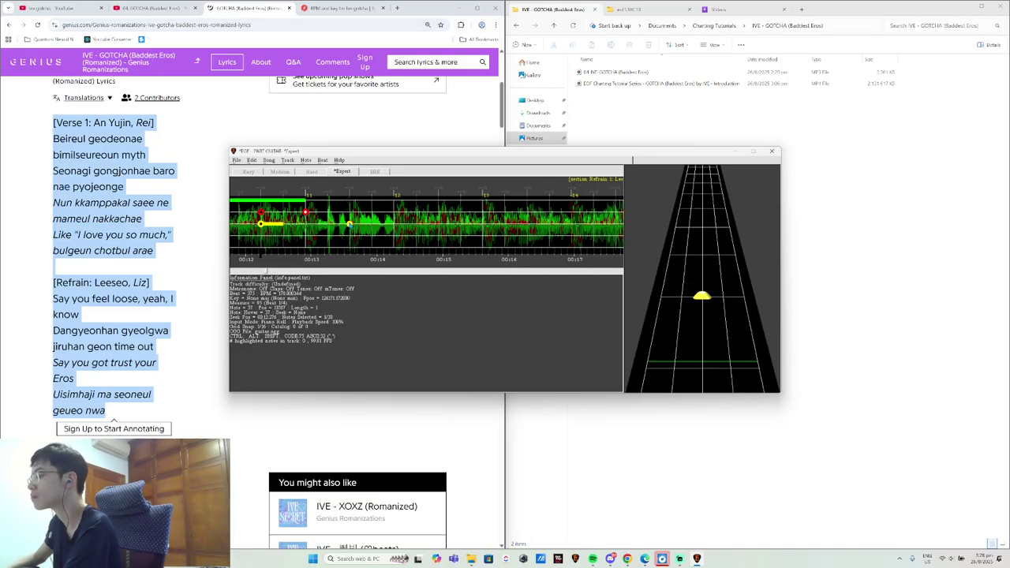
pyautogui.press(']')
pyautogui.press(']')
pyautogui.press(']')
pyautogui.press(']')
pyautogui.press('t')
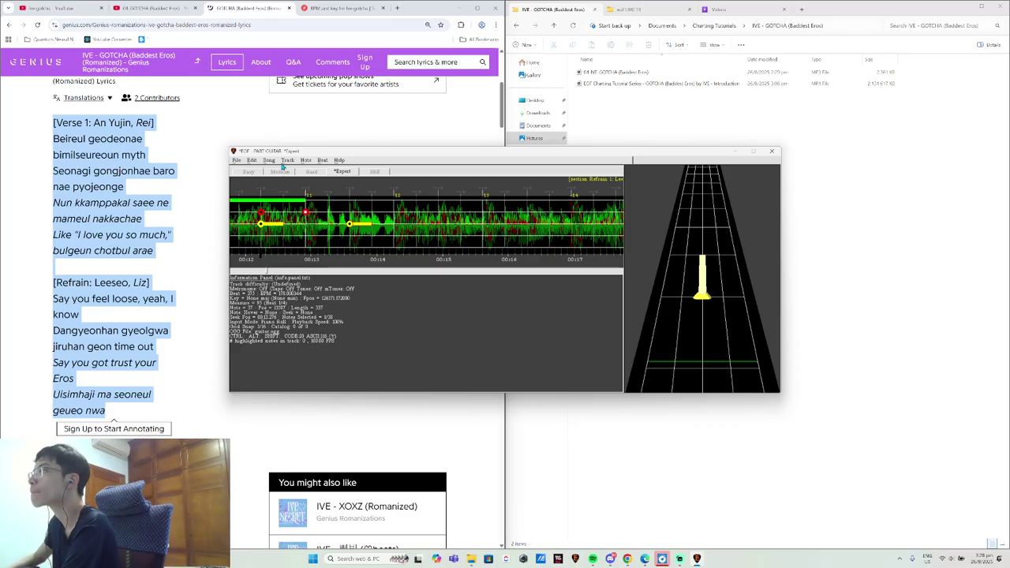
# - Mark the yellow sustain midway through measure 11 as disjointed and add a short red note at the same position
pyautogui.click(306, 160)
pyautogui.moveTo(339, 289)
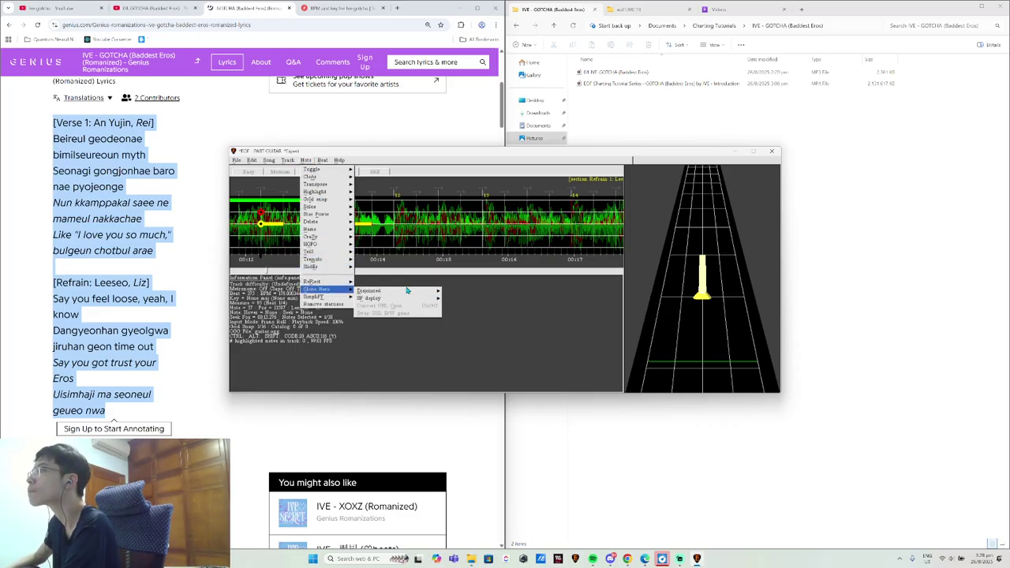
pyautogui.moveTo(410, 291)
pyautogui.click(451, 293)
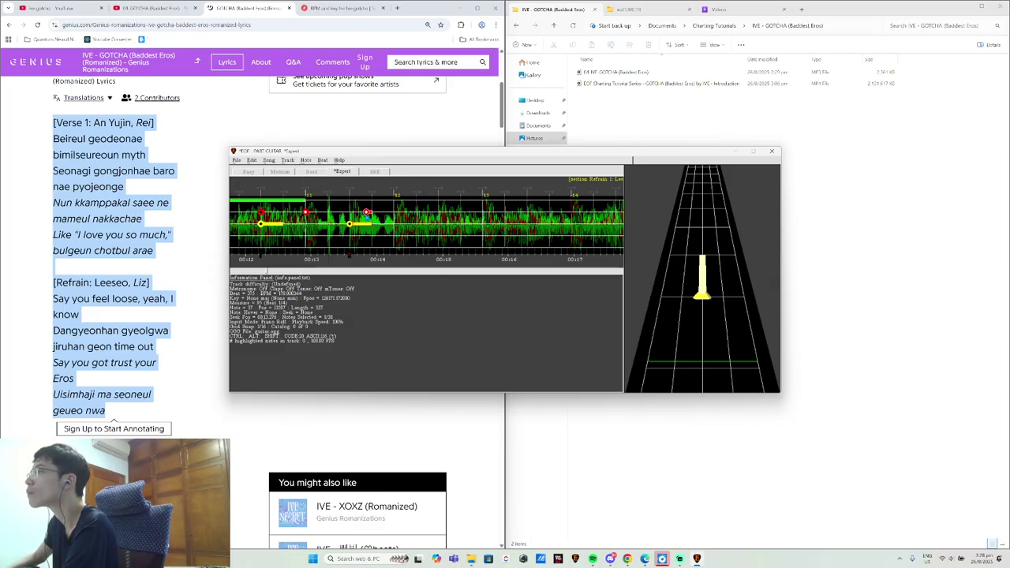
# - Try a one-measure green sustain at measure 12's start
pyautogui.click(394, 201)
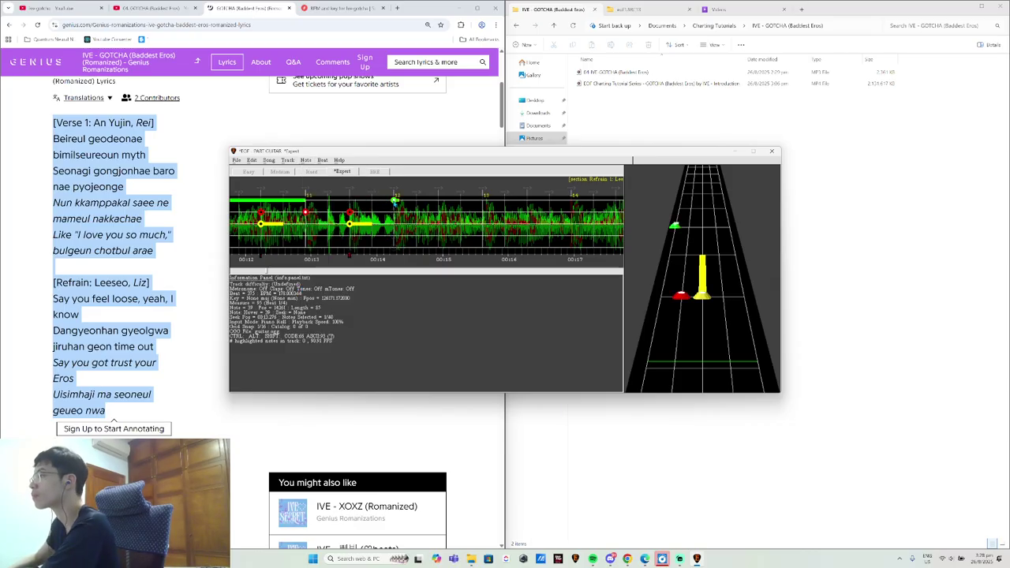
pyautogui.press(']')
pyautogui.press(']')
pyautogui.press(']')
pyautogui.press(']')
pyautogui.press(']')
pyautogui.press(']')
pyautogui.press(']')
pyautogui.press(']')
pyautogui.press(']')
pyautogui.press(']')
pyautogui.press(']')
pyautogui.press(']')
pyautogui.press(']')
pyautogui.press(']')
pyautogui.press(']')
pyautogui.press(']')
pyautogui.press(']')
pyautogui.press('[')
pyautogui.press('[')
# - Play back the passage from measure 11 into the refrain and delete the green sustain at measure 12's start
pyautogui.press('space')
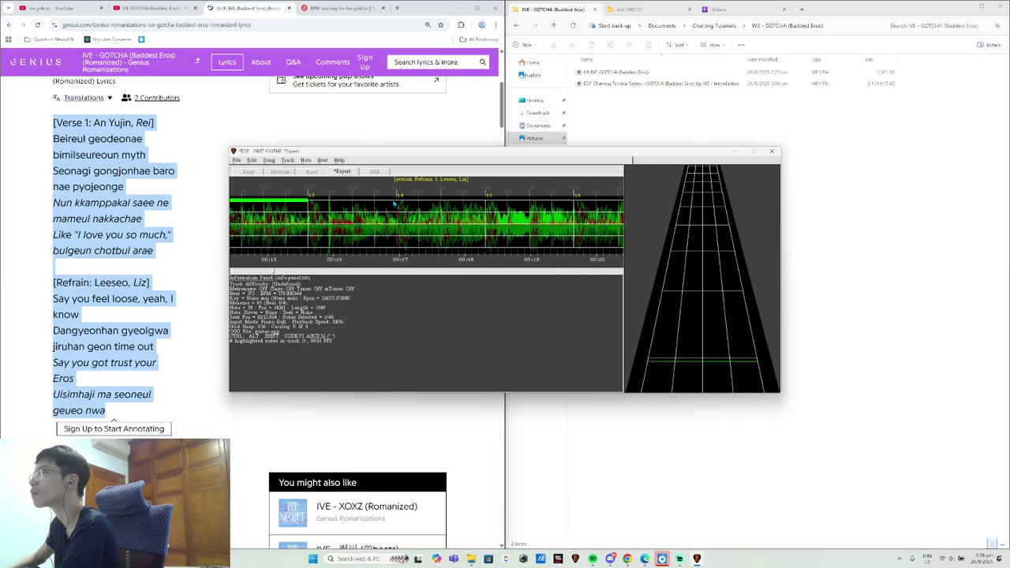
pyautogui.press('space')
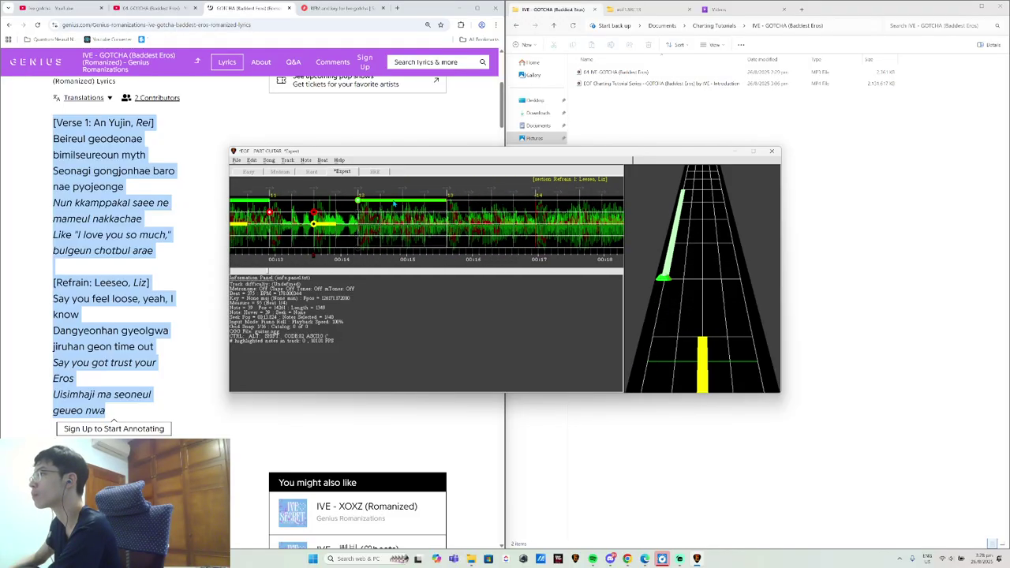
pyautogui.press('space')
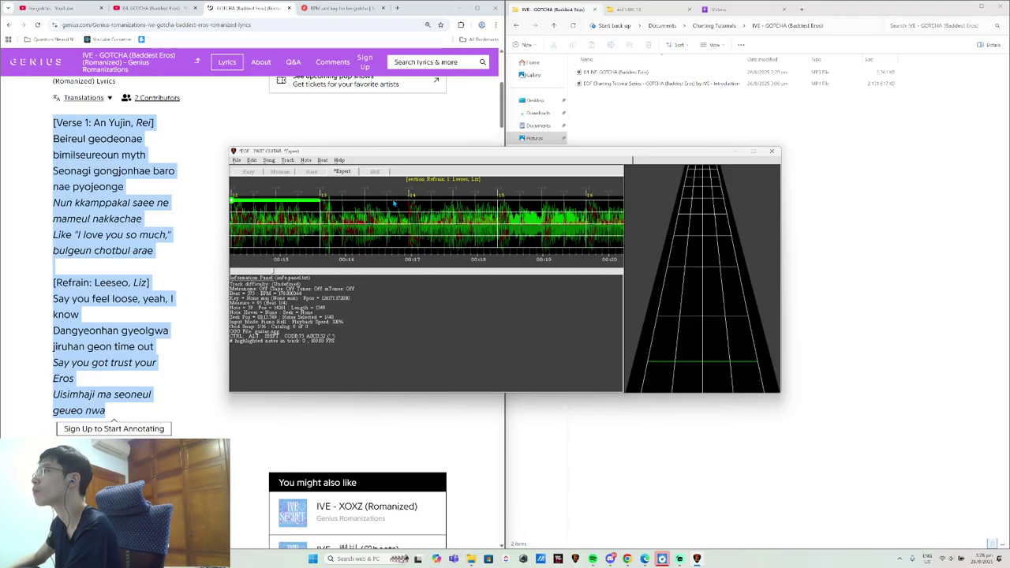
pyautogui.press('space')
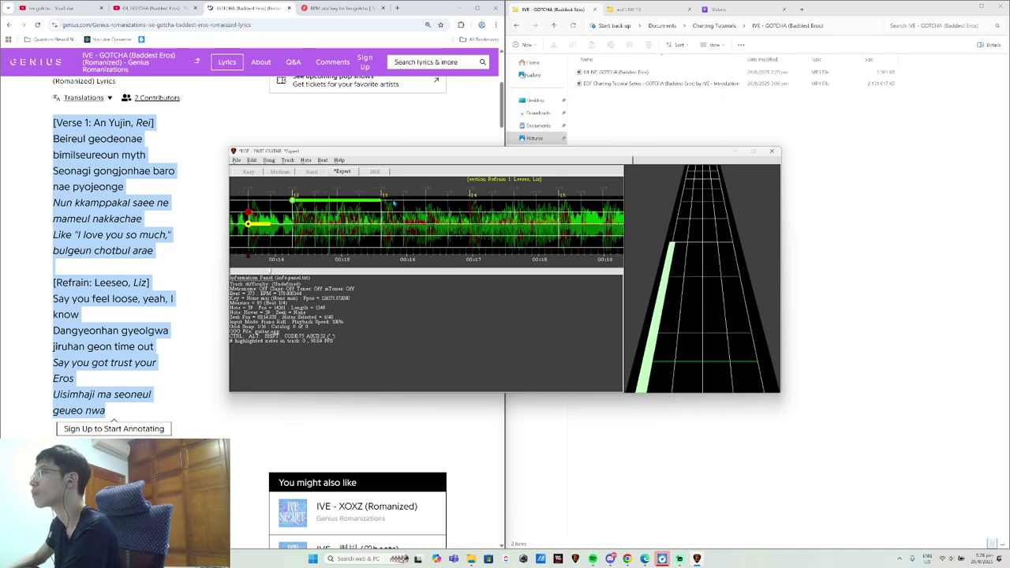
pyautogui.press('space')
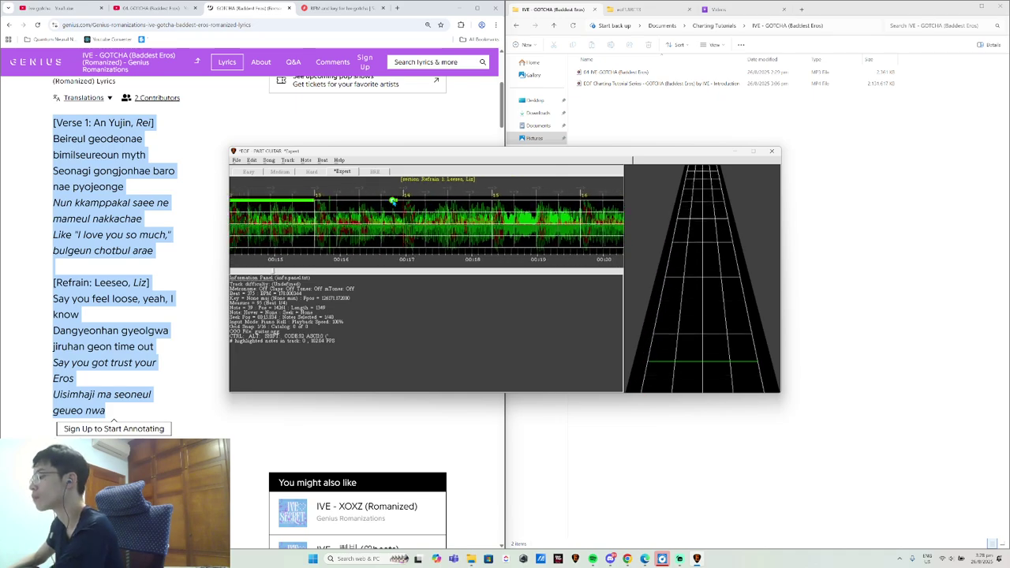
pyautogui.press('space')
pyautogui.press('space')
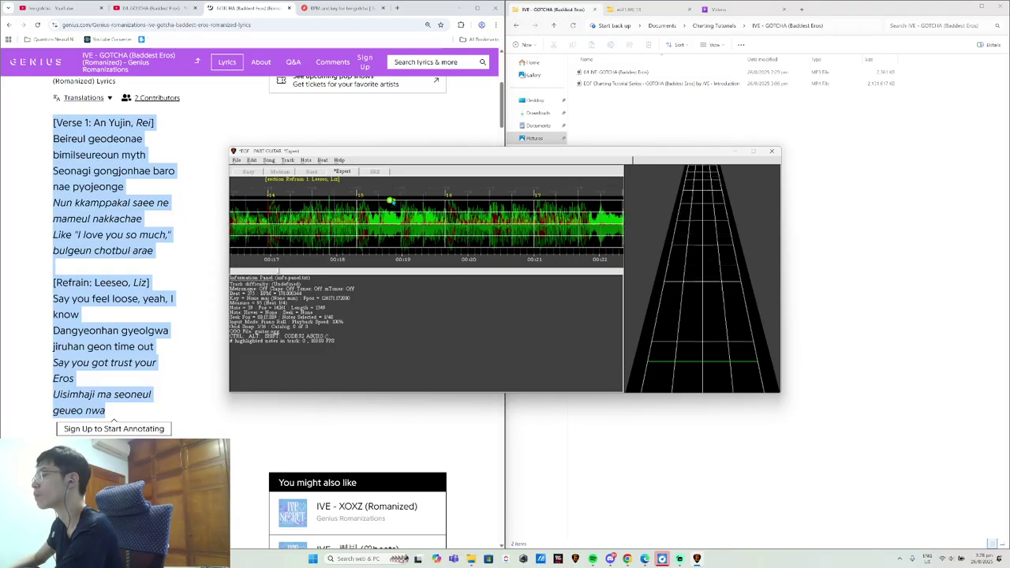
pyautogui.press('space')
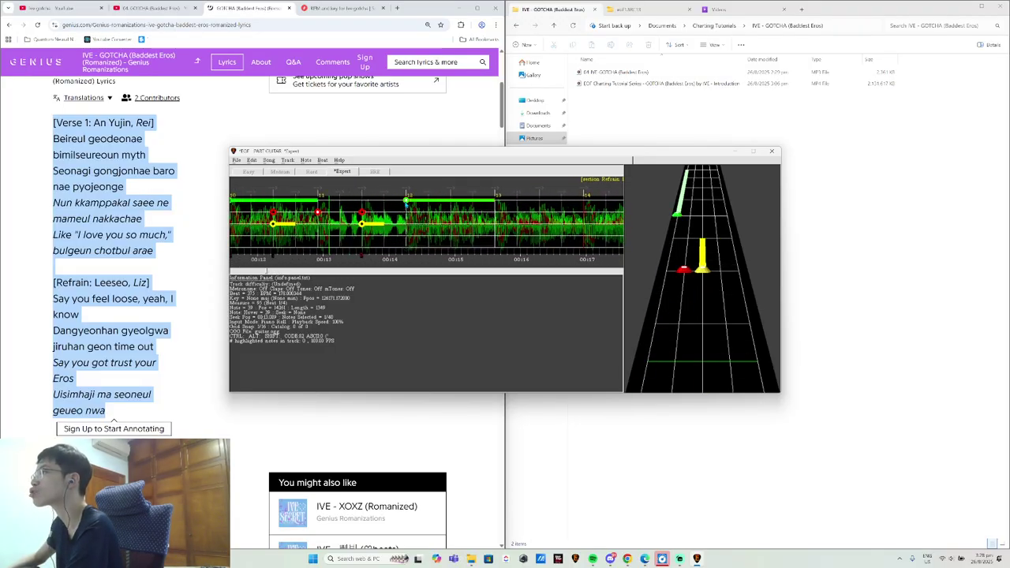
pyautogui.press('Delete')
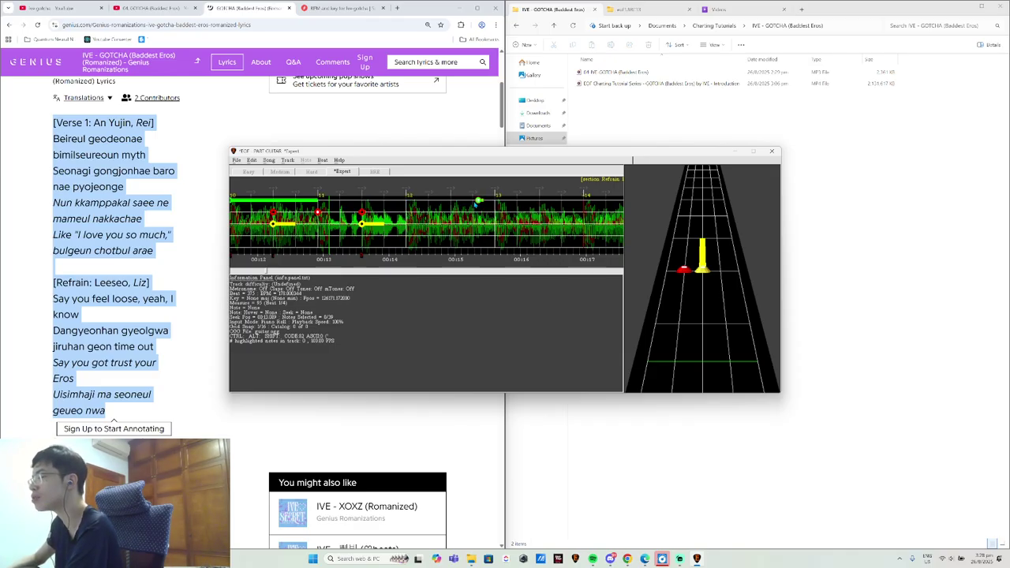
# - Play back the verse from its start and add short yellow notes on the second beat of measures 6 to 9
pyautogui.press('Home')
pyautogui.press('space')
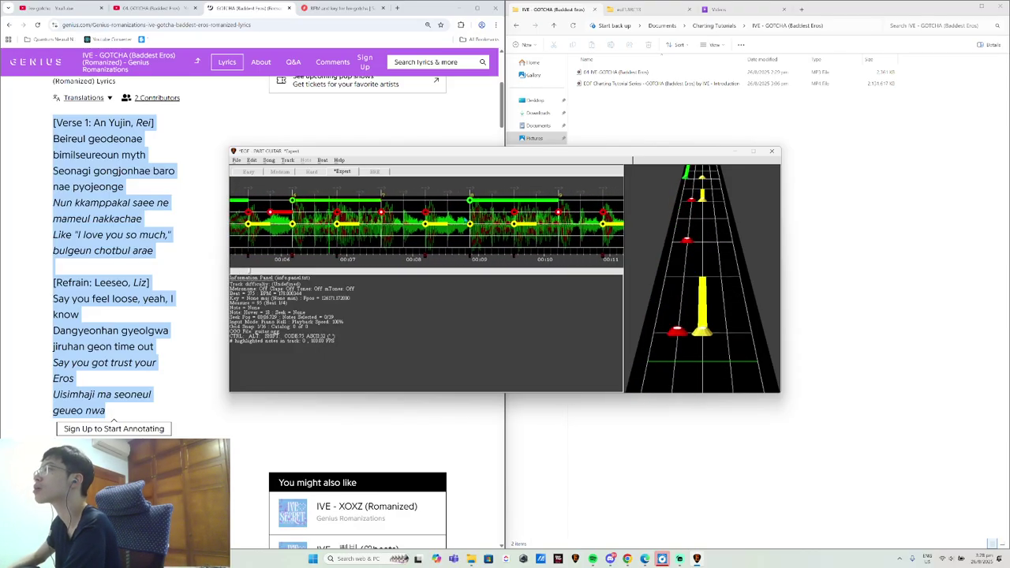
pyautogui.click(350, 211)
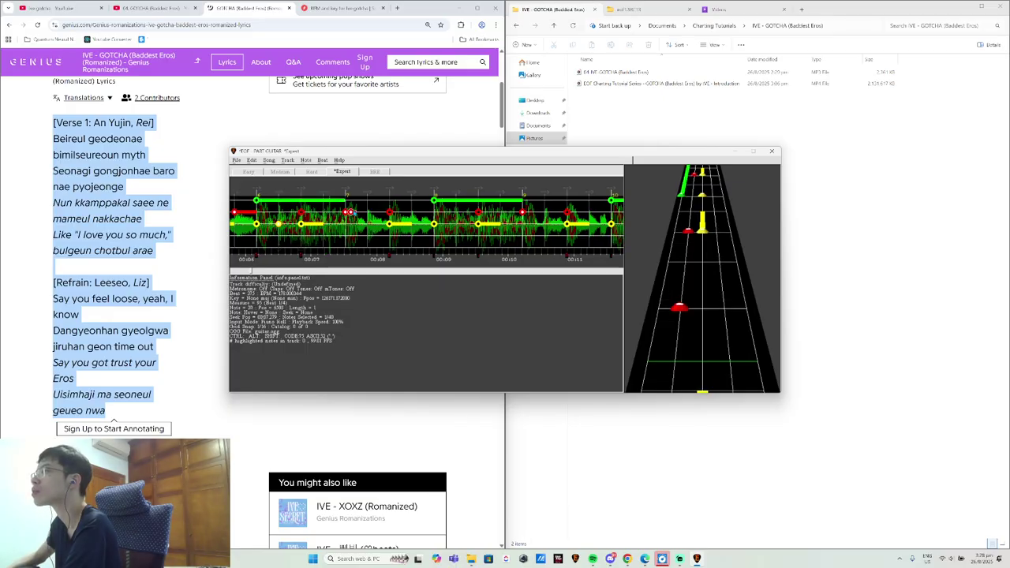
pyautogui.click(367, 224)
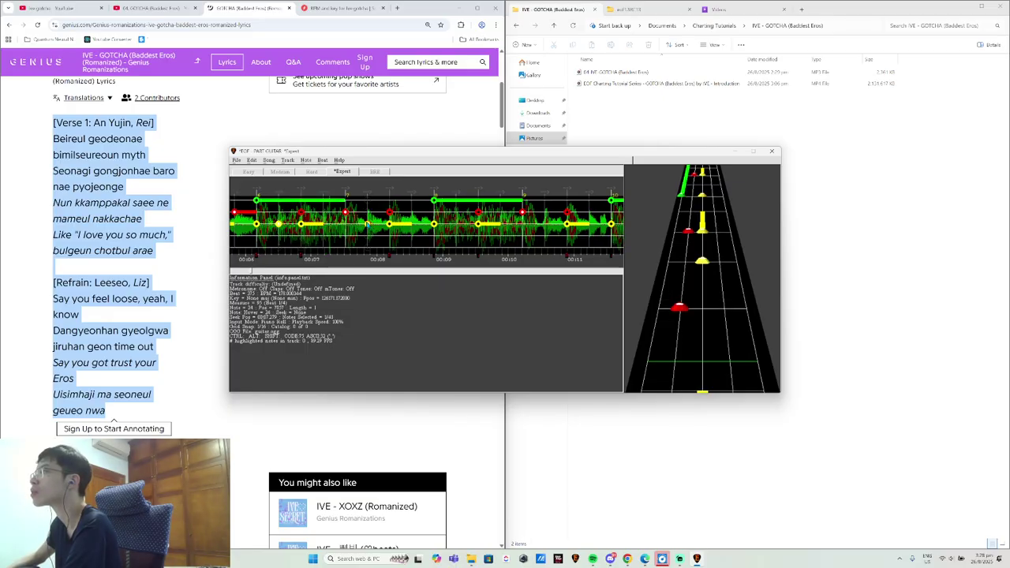
pyautogui.click(477, 225)
pyautogui.click(545, 225)
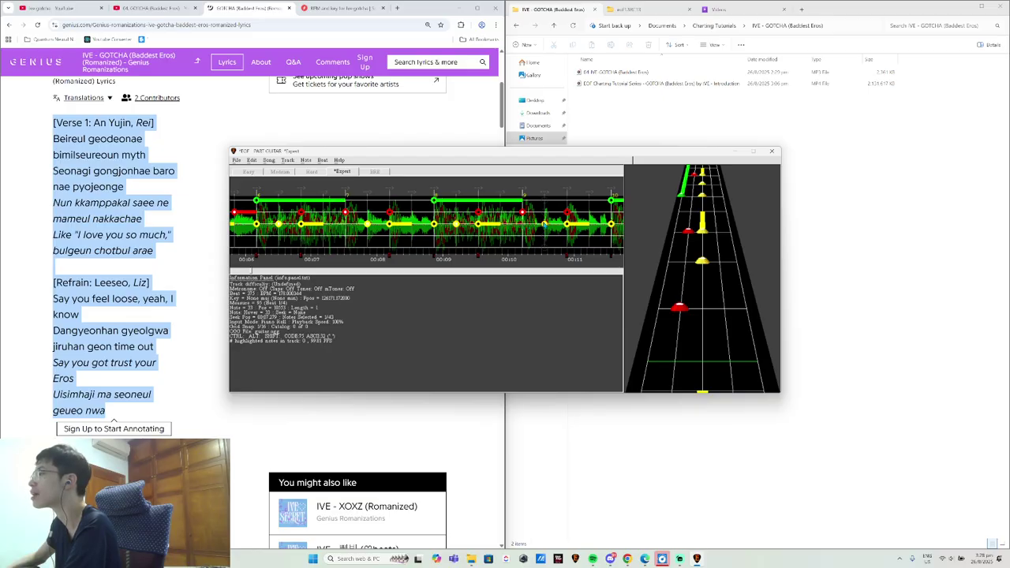
# - Add short red notes on the fourth beat of measures 6, 7, 8, 10 and 11, and a short yellow note on measure 11's second beat
pyautogui.press('space')
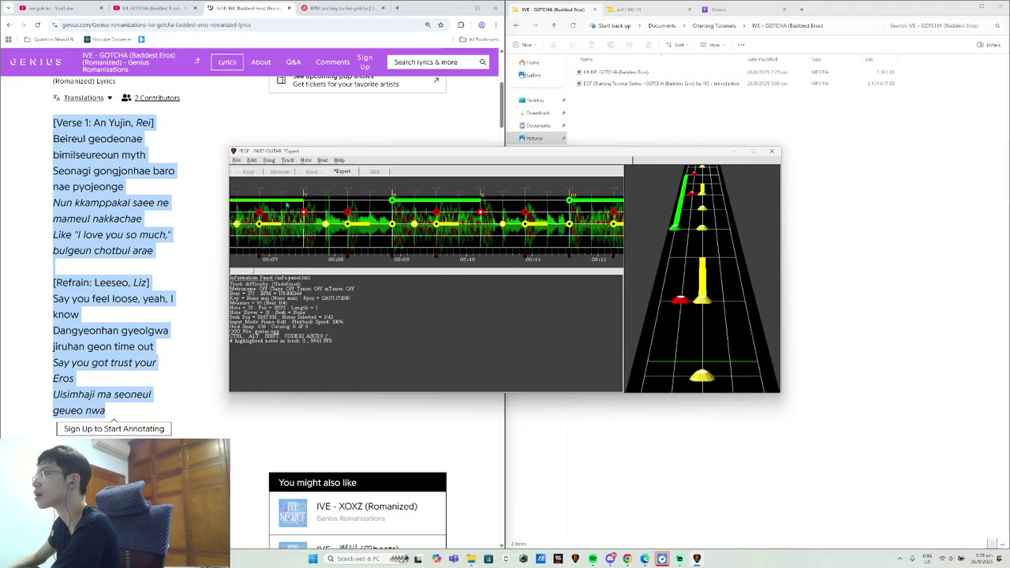
pyautogui.press('space')
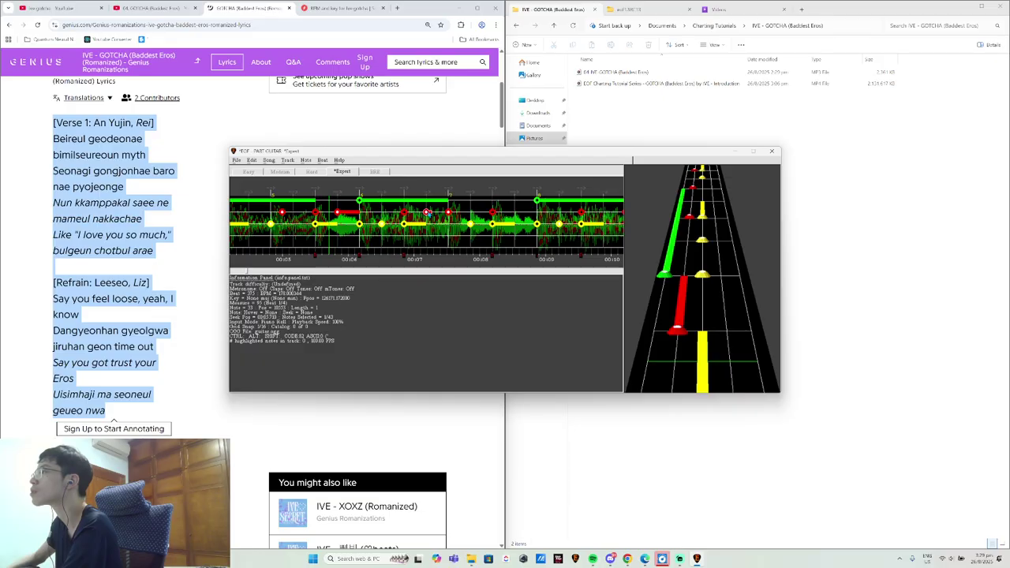
pyautogui.click(426, 212)
pyautogui.click(606, 214)
pyautogui.press('space')
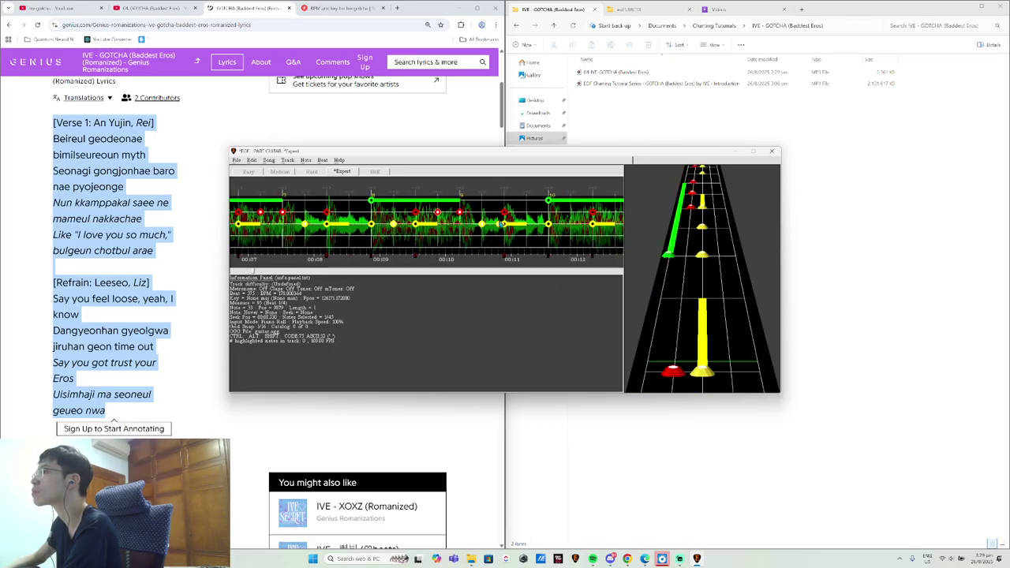
pyautogui.press('space')
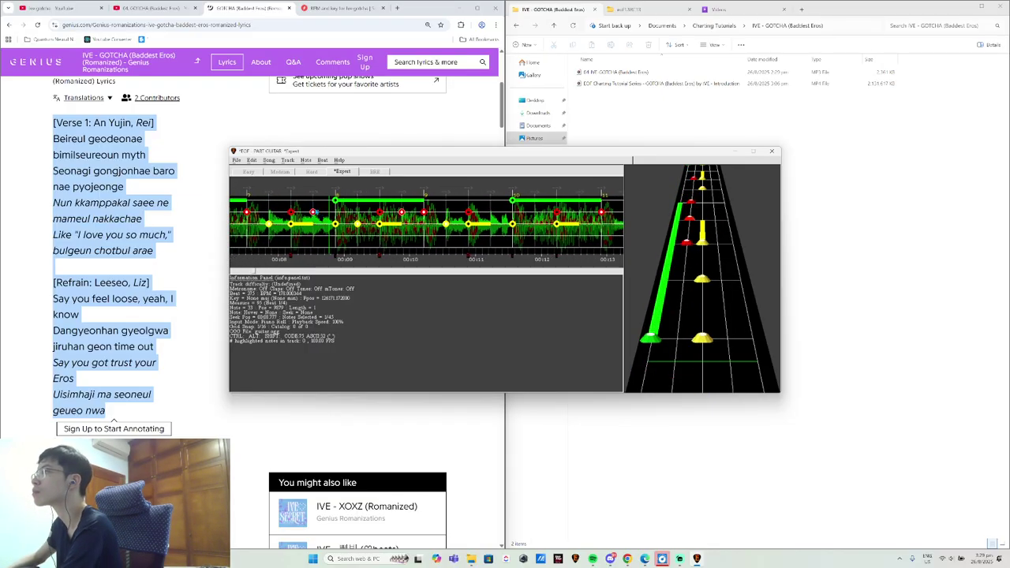
pyautogui.scroll(3, 313, 211)
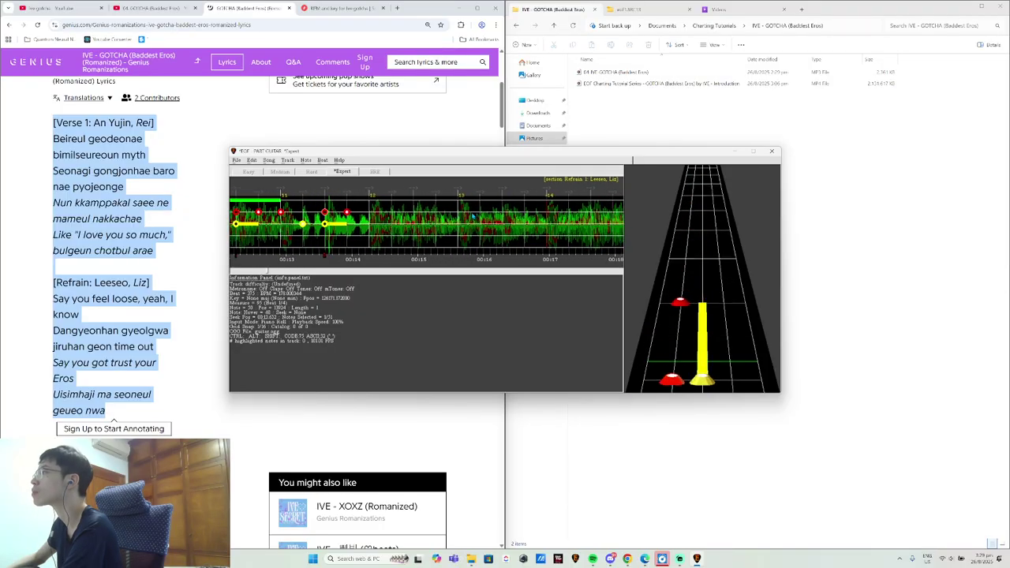
# - Shift the song's first red and yellow chord slightly later and save the chart
pyautogui.press('F2')
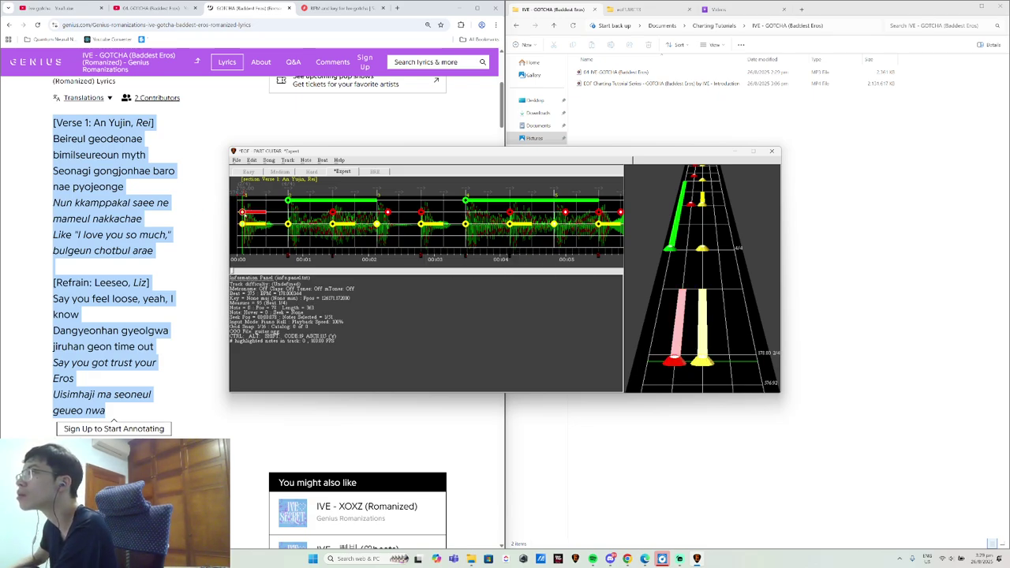
pyautogui.hotkey('shift', 'Right')
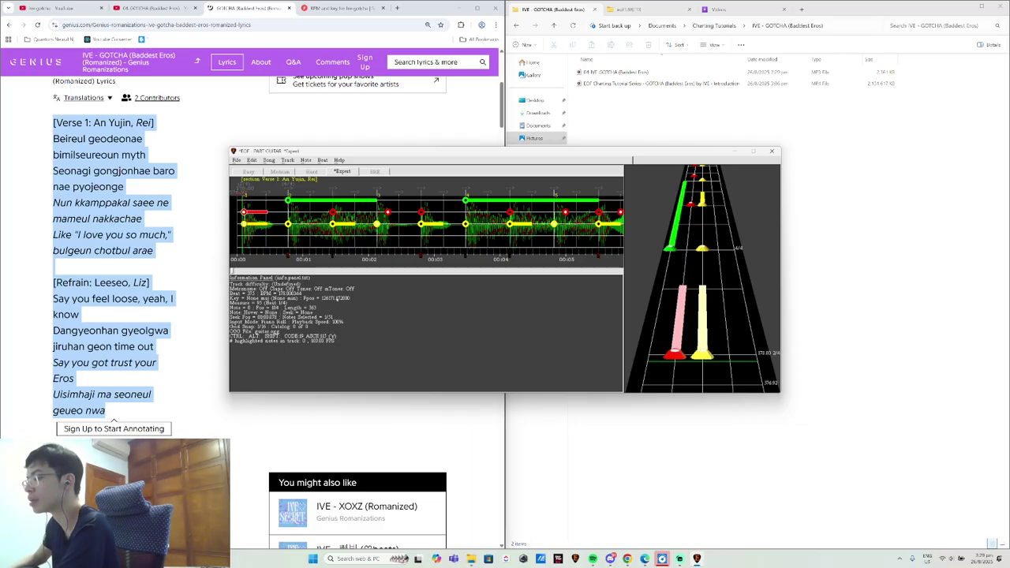
pyautogui.press('Escape')
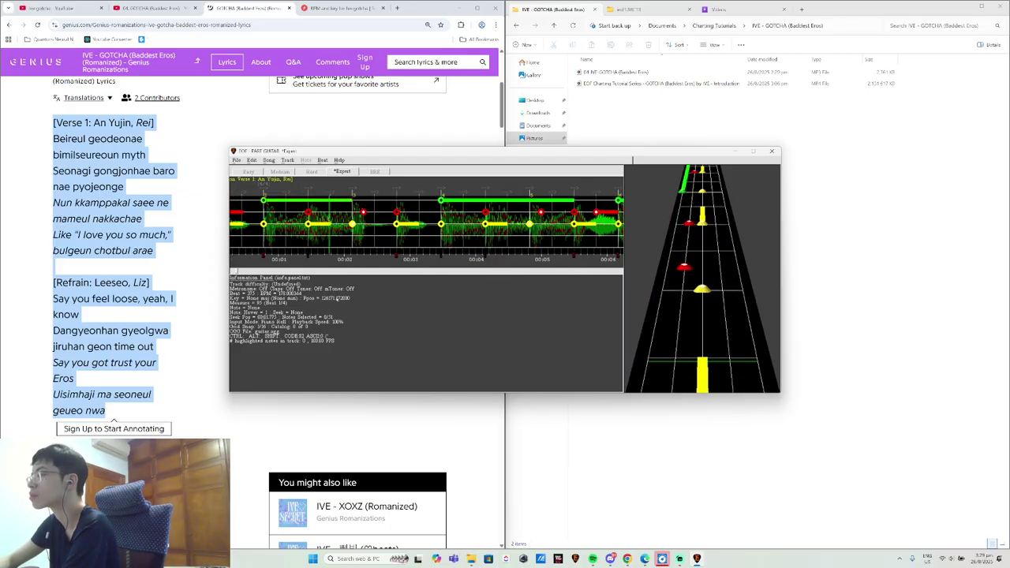
# - Play back the charted verse up to the refrain and save the chart
pyautogui.press('space')
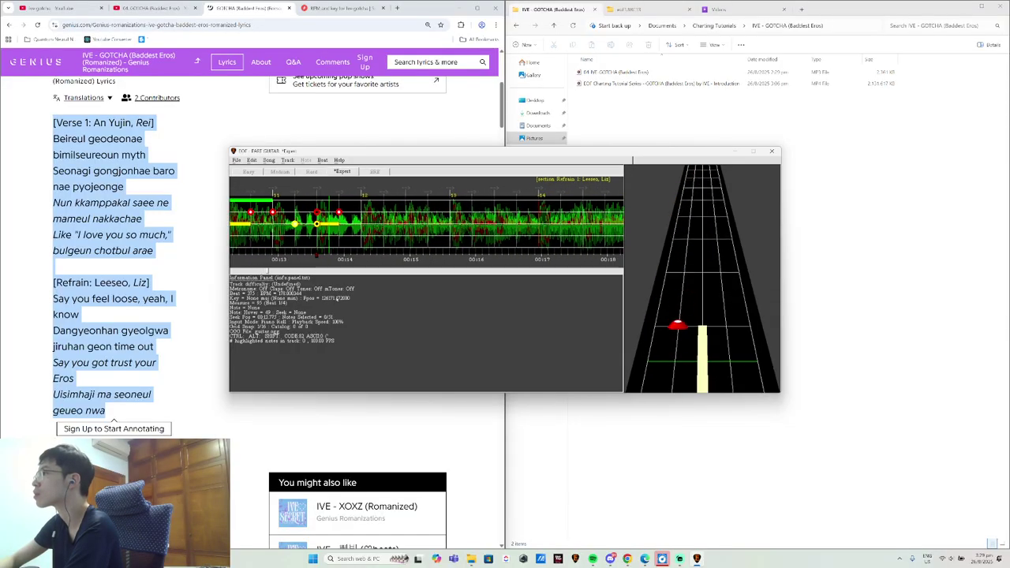
pyautogui.press('space')
pyautogui.hotkey('ctrl', 's')
pyautogui.press('Return')
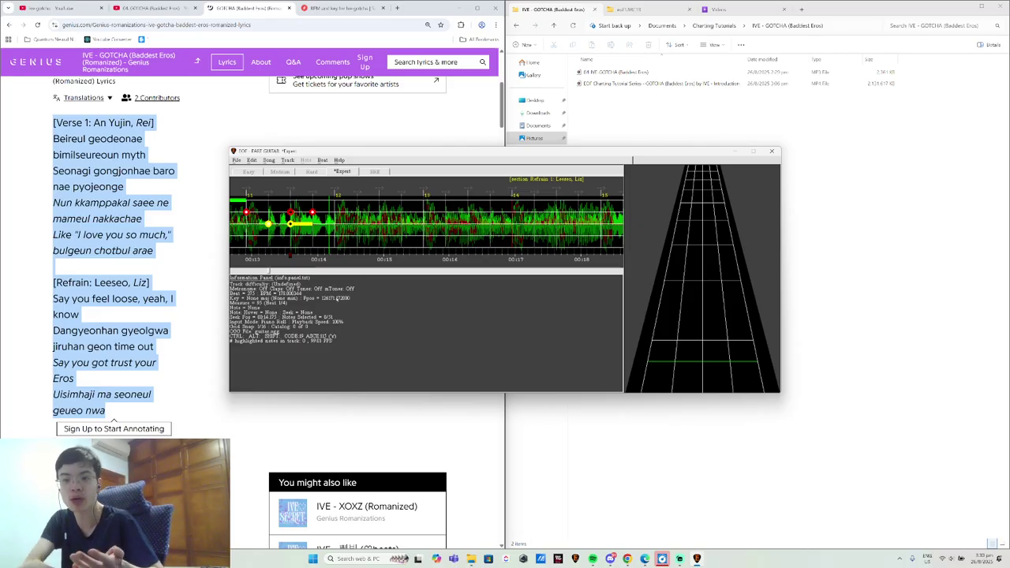
# - Replay the charted passage around measures 4 to 6 to check its notes
pyautogui.press('space')
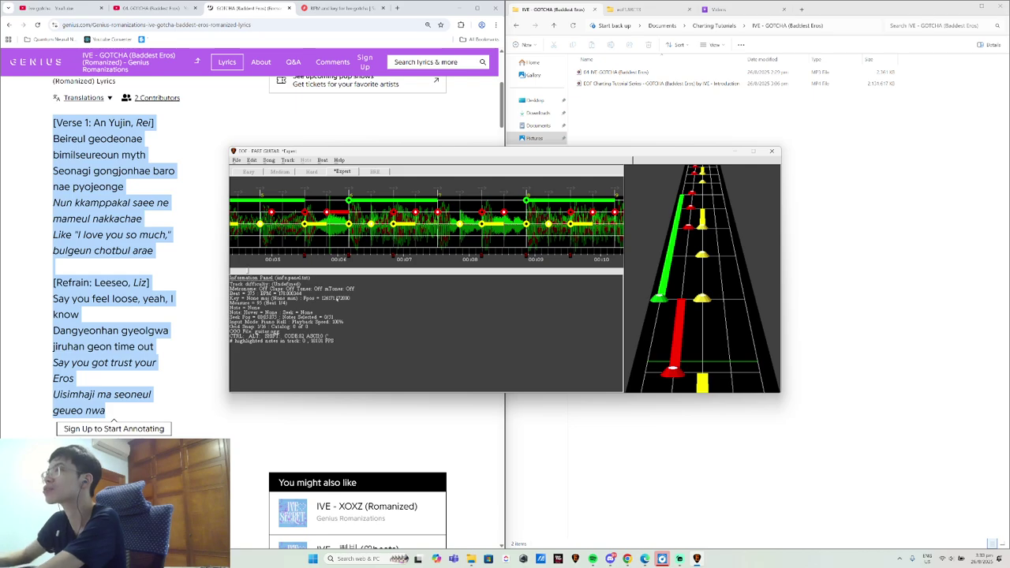
pyautogui.press('Left')
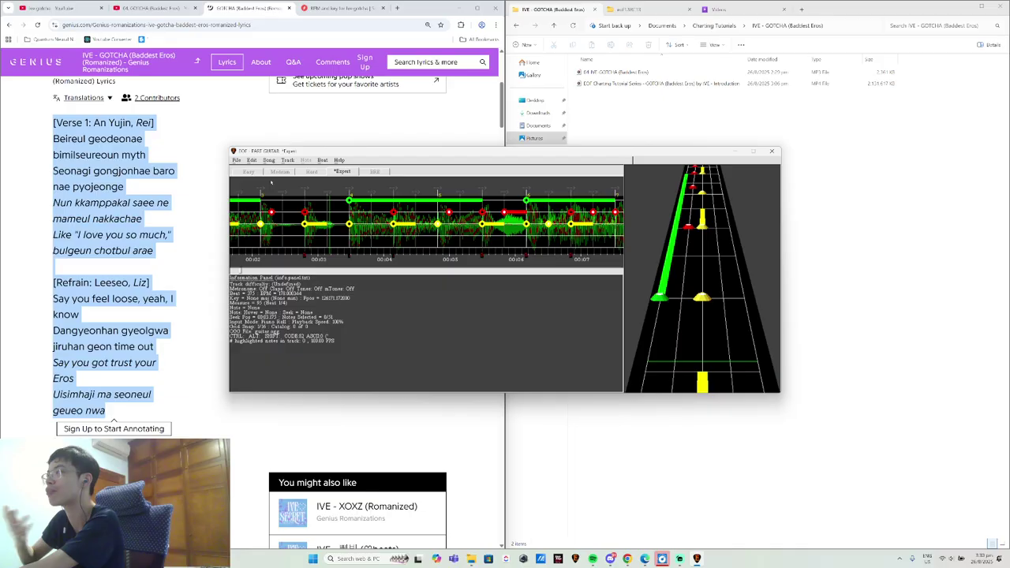
pyautogui.press('space')
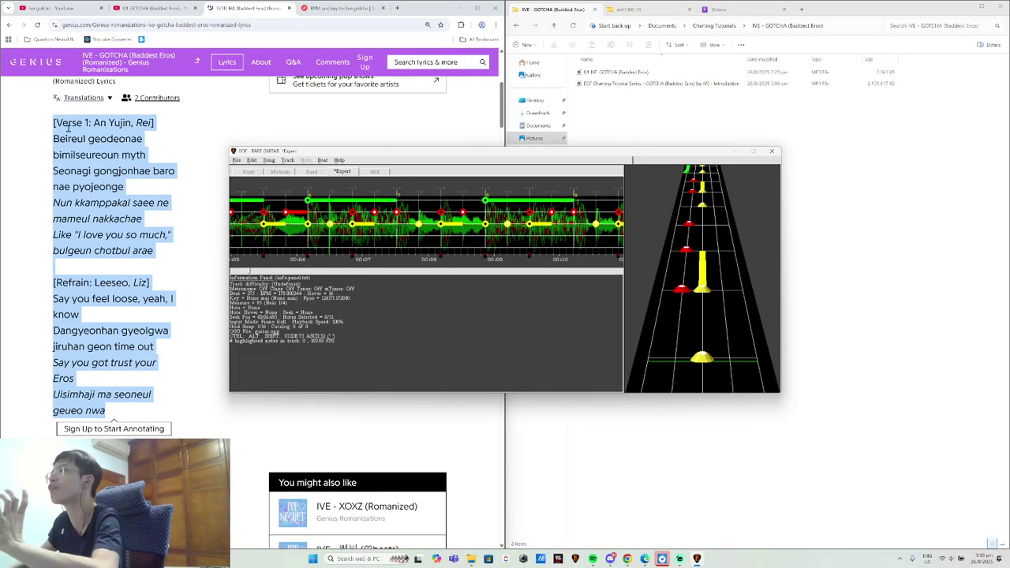
# - Check the GOTCHA (Baddest Eros) YouTube video's captions from about 0:05 and return to the EOF chart
pyautogui.click(150, 7)
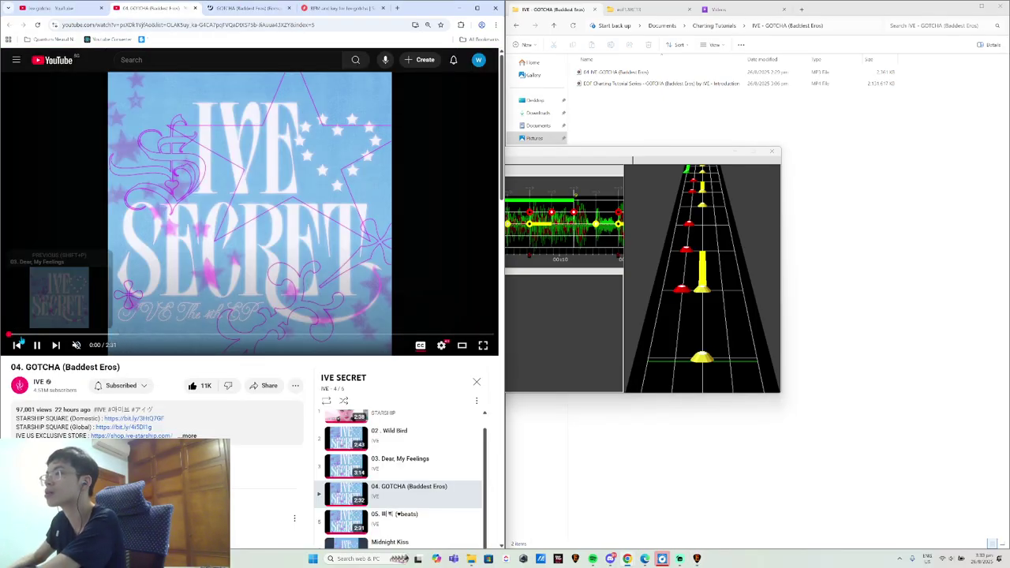
pyautogui.moveTo(24, 335); pyautogui.dragTo(24, 335)
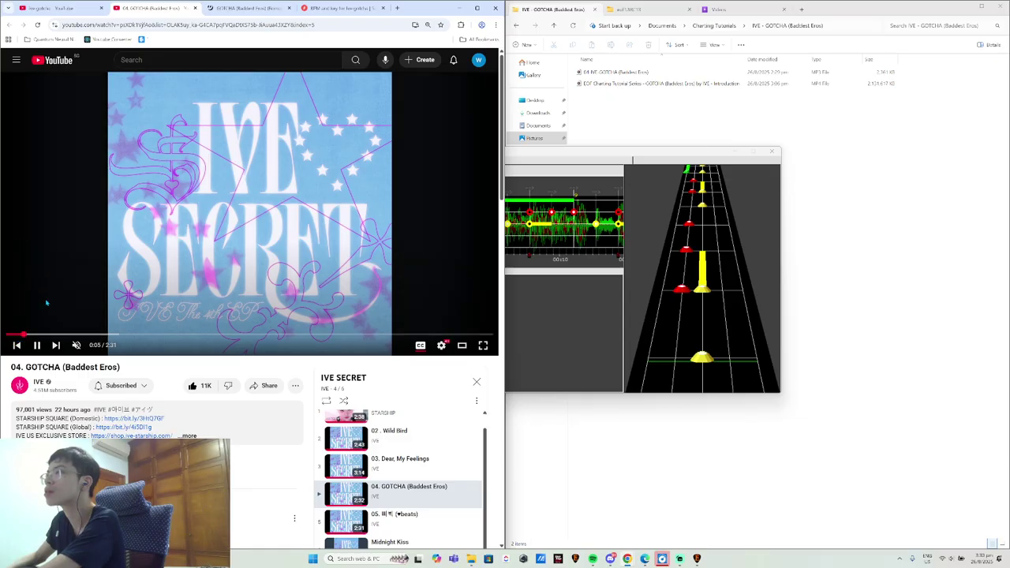
pyautogui.click(50, 299)
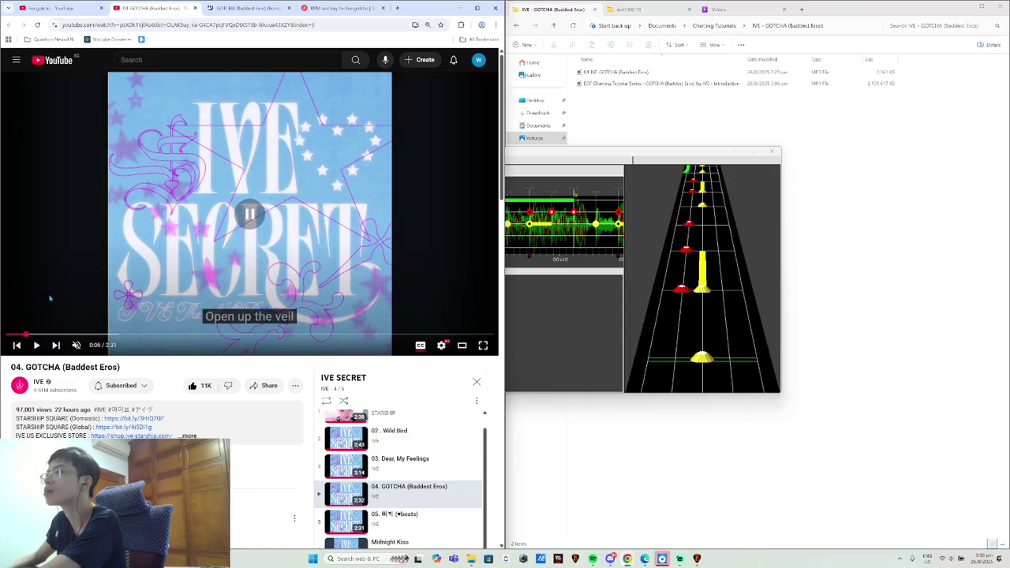
pyautogui.click(253, 13)
pyautogui.click(600, 326)
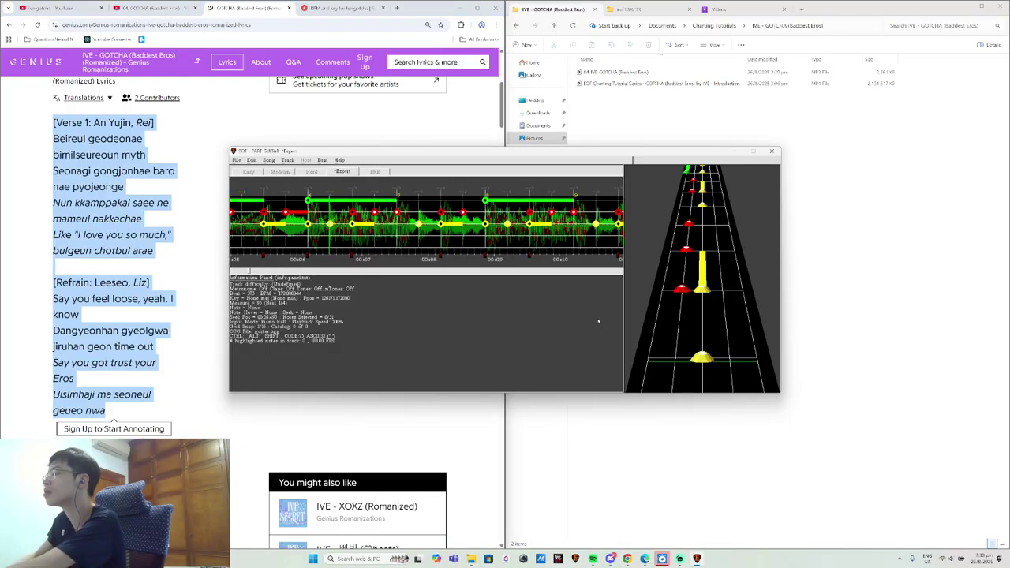
# - Replay the chart around measures 5 and 6 to compare the notes with the vocals
pyautogui.press('space')
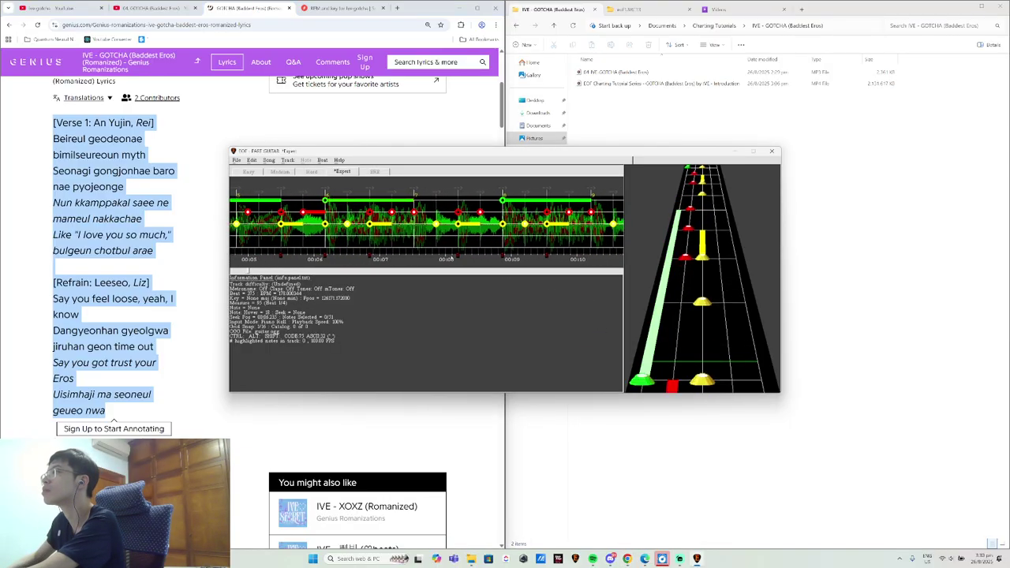
pyautogui.press('space')
pyautogui.press('space')
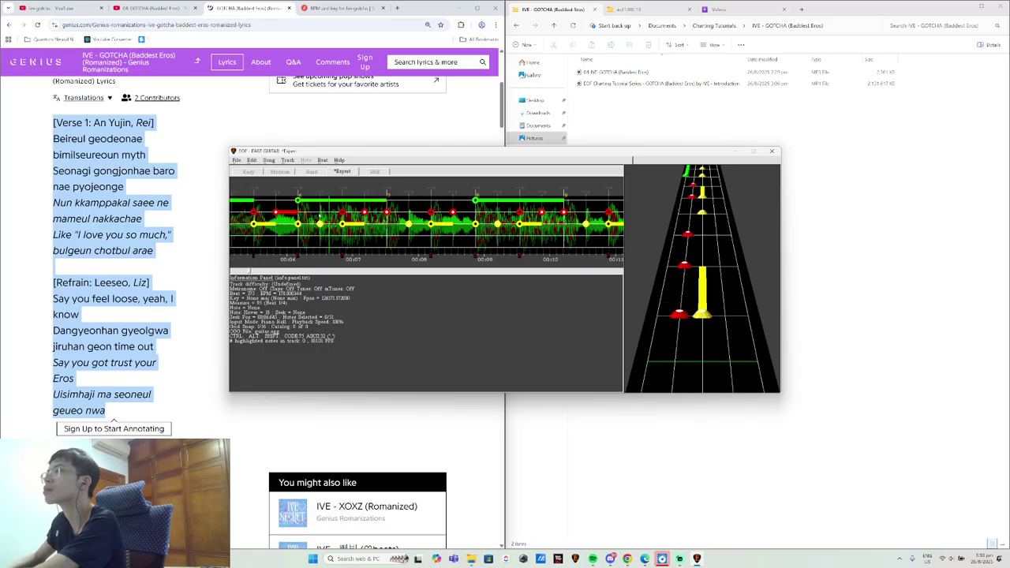
pyautogui.press('space')
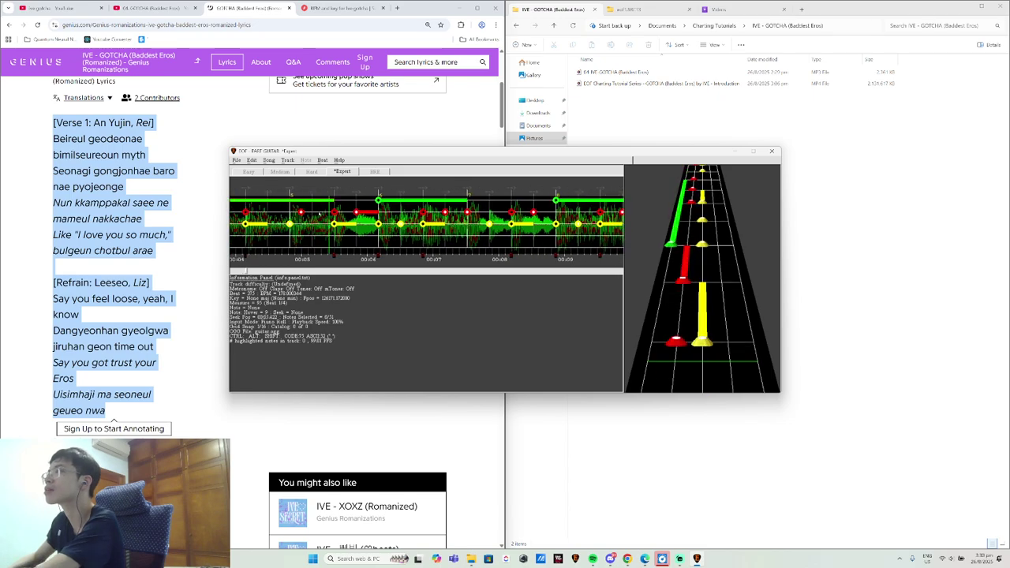
# - Add a short red note at about 0:06.7 and a short yellow note at about 0:07.35
pyautogui.press('space')
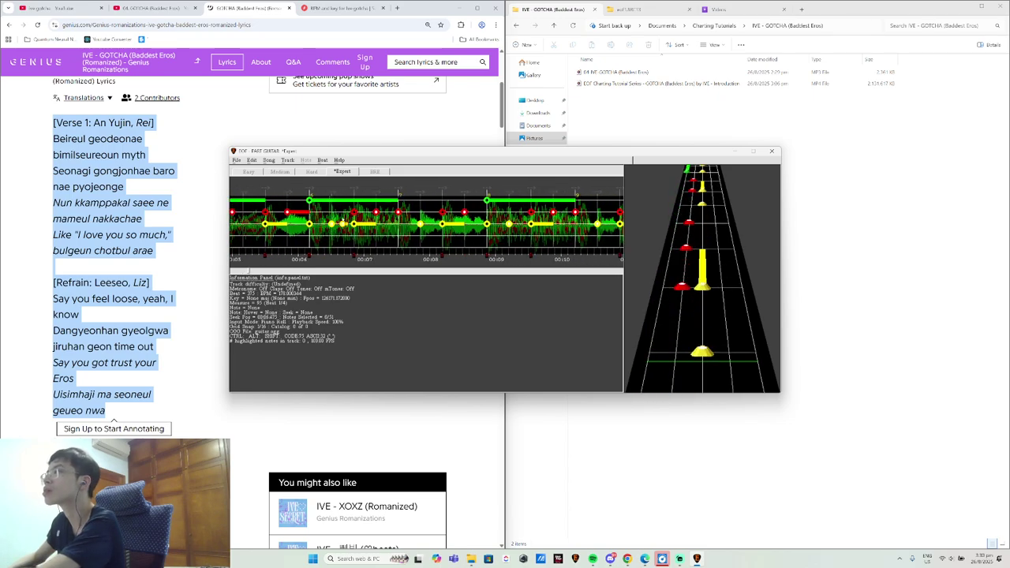
pyautogui.click(343, 212)
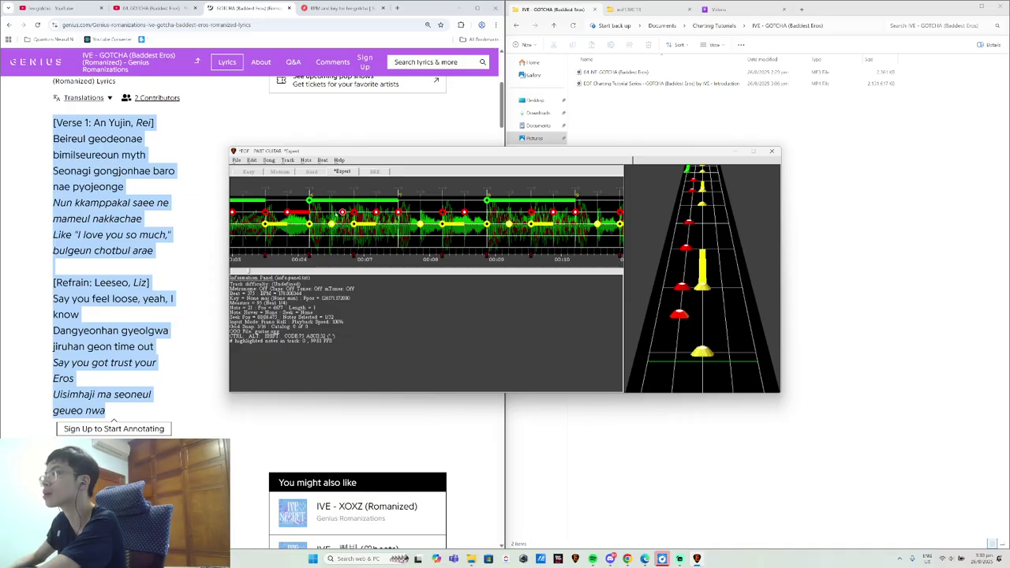
pyautogui.press('space')
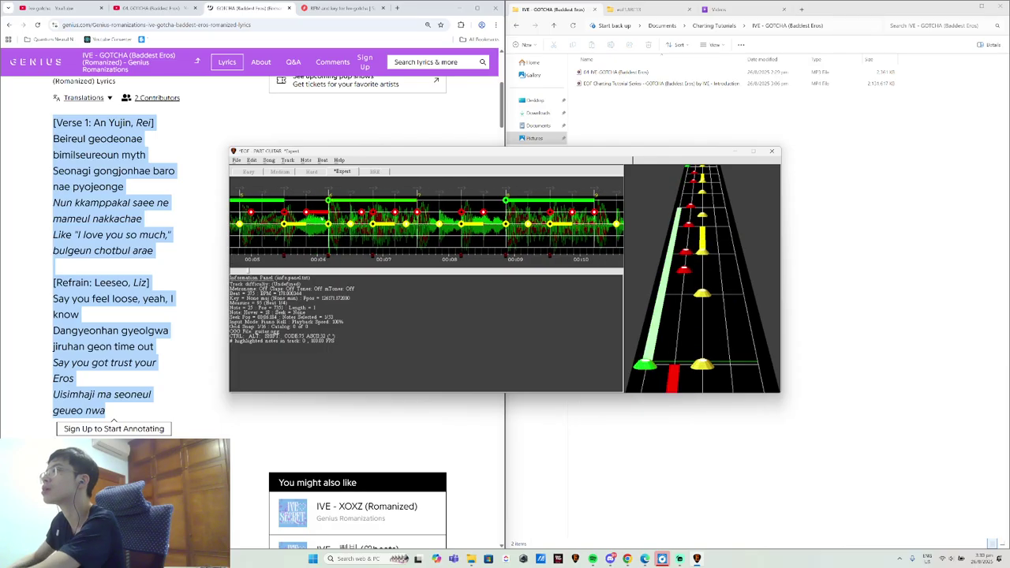
pyautogui.press('space')
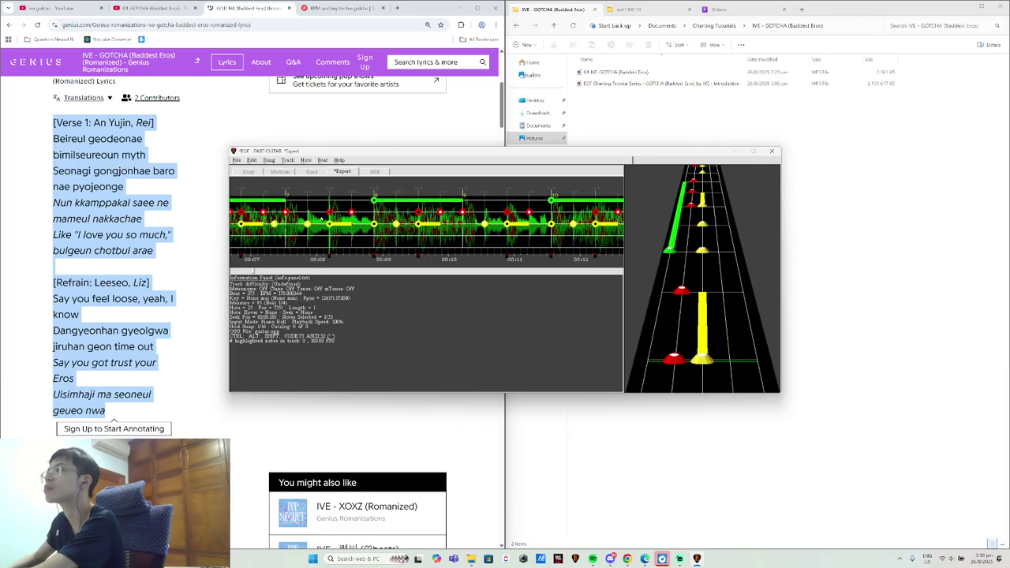
# - Replay the passage around 0:07 to 0:09 and add a short red note at about 0:08.7, just before measure 8
pyautogui.press('space')
pyautogui.press('Left')
pyautogui.press('space')
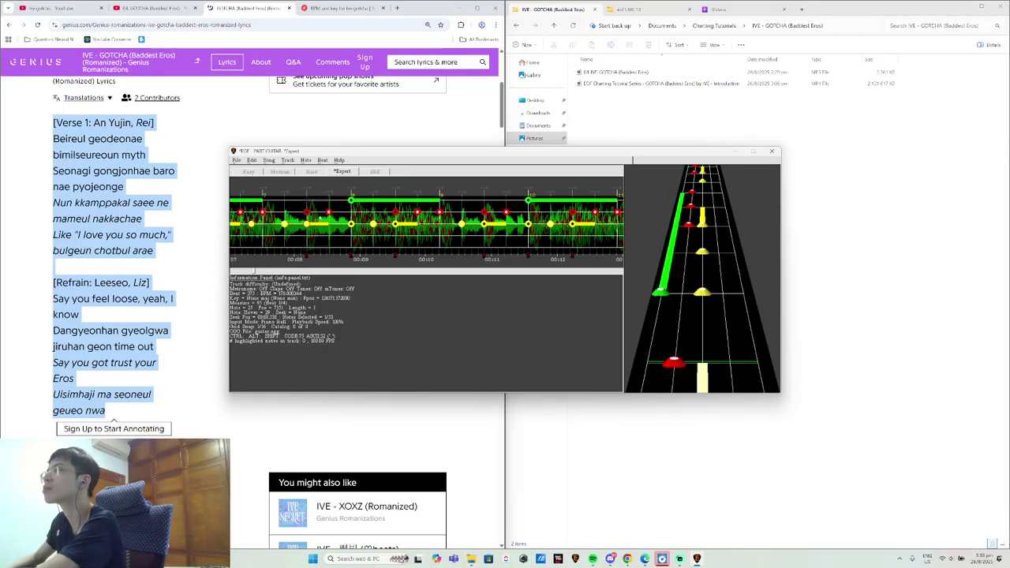
pyautogui.press('space')
pyautogui.press('space')
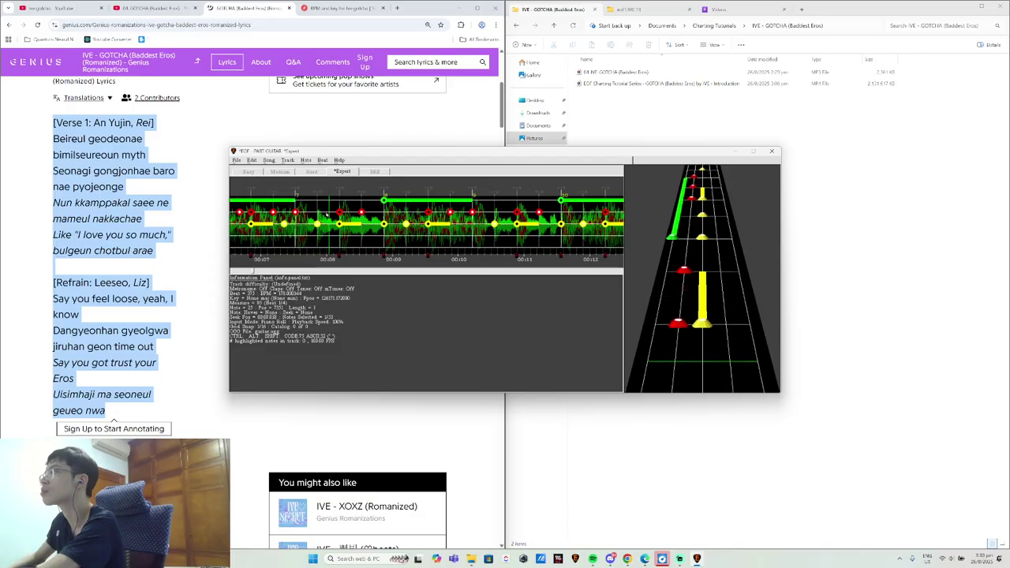
pyautogui.click(312, 213)
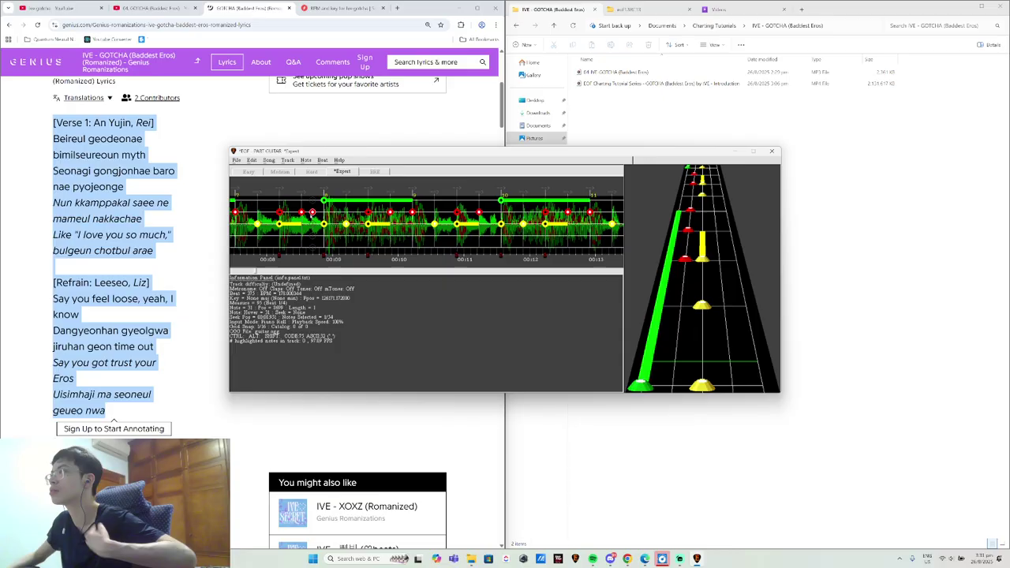
pyautogui.click(324, 213)
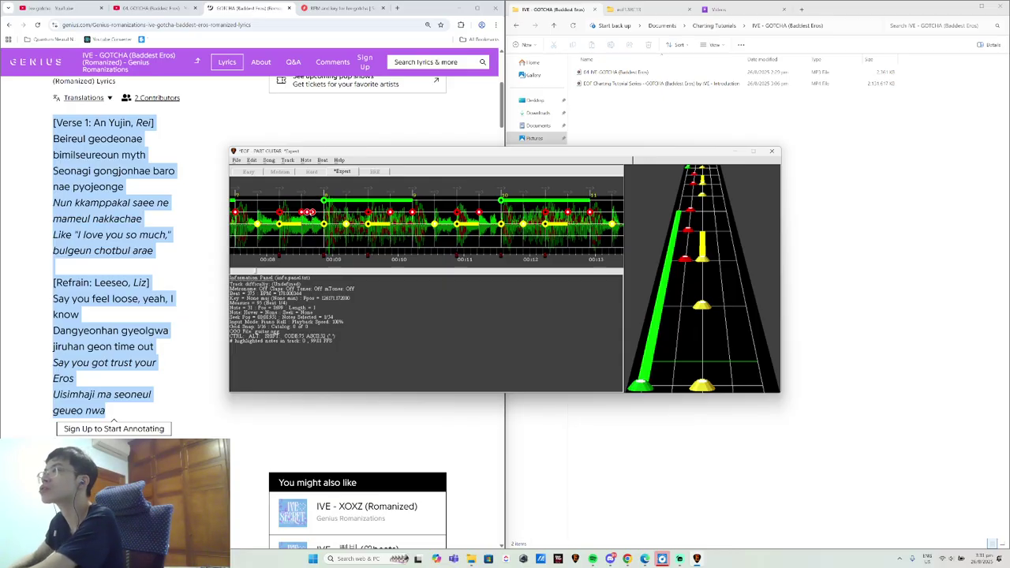
# - Add a short red note at about 0:09.4 and a short yellow note at about 0:10.05
pyautogui.press('space')
pyautogui.press('space')
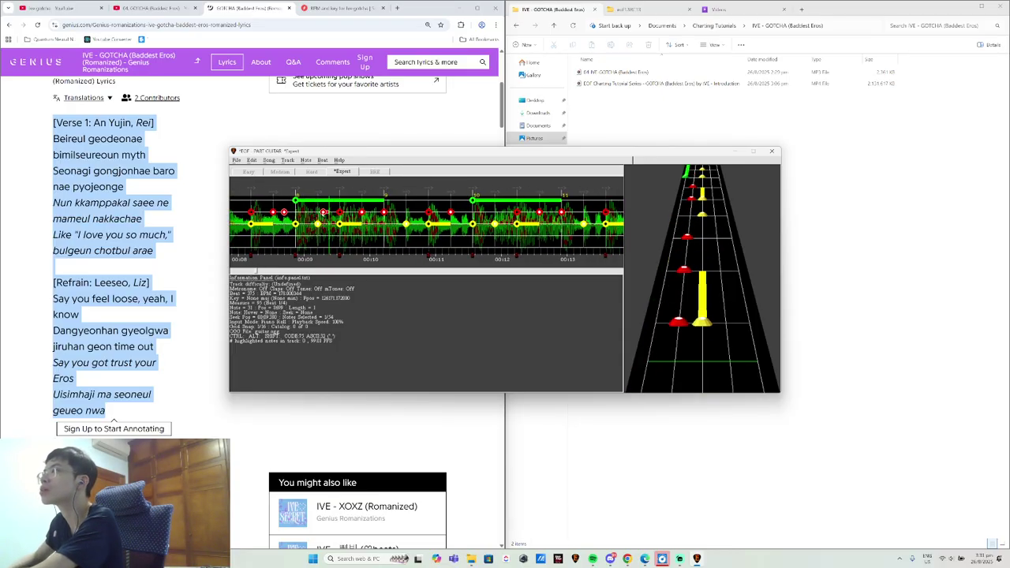
pyautogui.rightClick(329, 212)
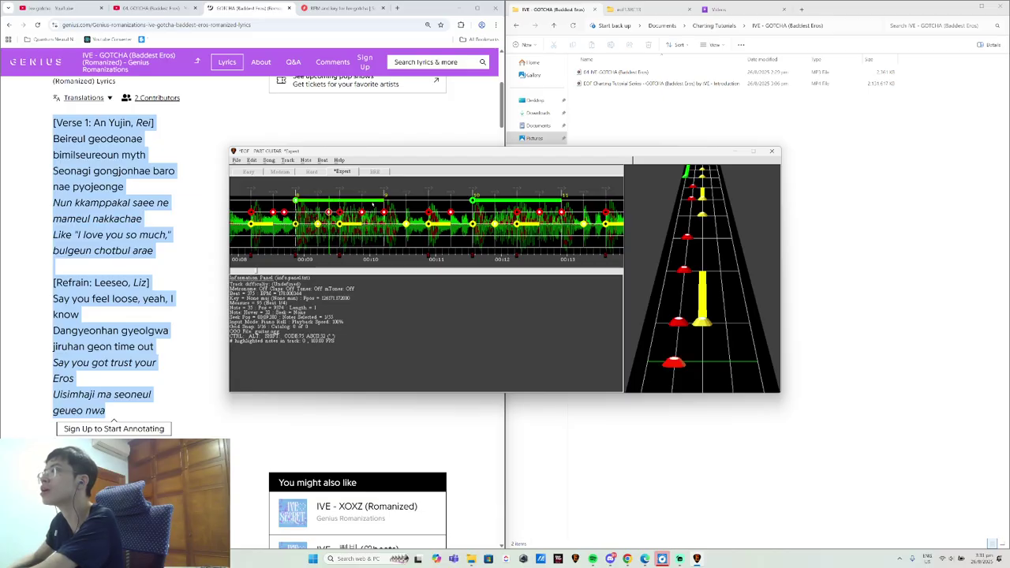
pyautogui.click(368, 212)
pyautogui.press('space')
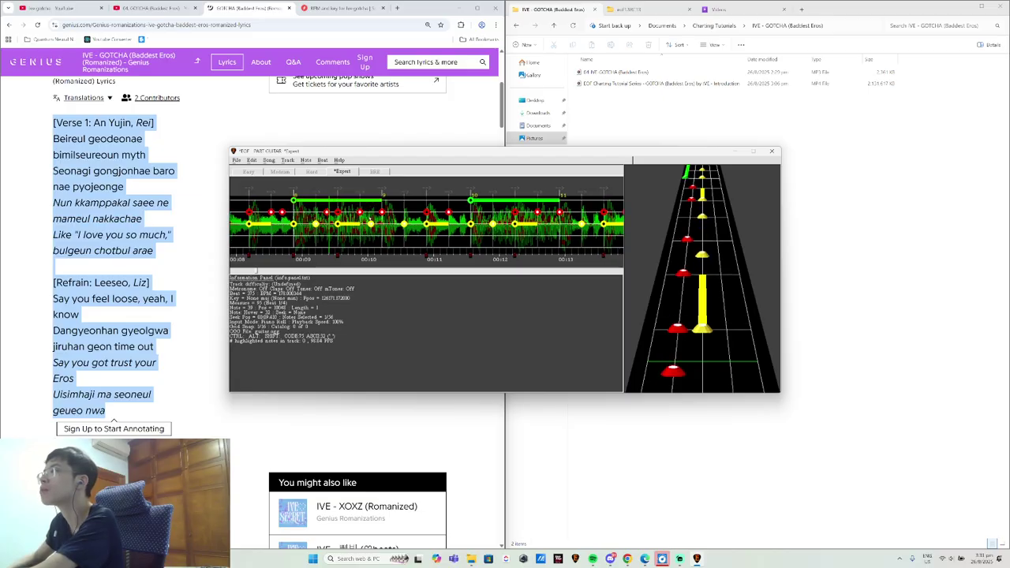
# - Play on from about 0:10 and add short red notes at about 0:10.7, 0:11.4 and 0:12.1
pyautogui.press('space')
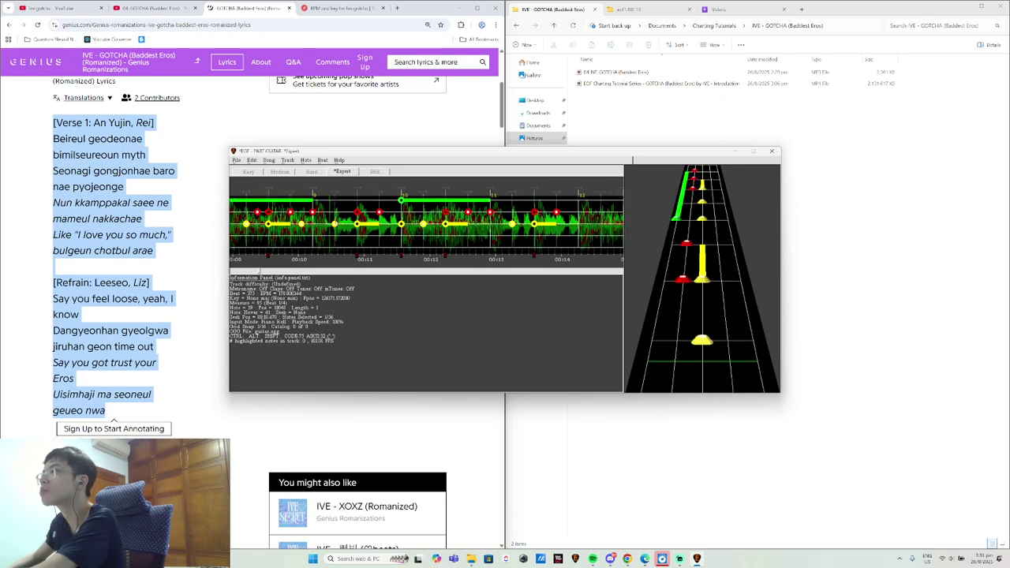
pyautogui.press('space')
pyautogui.press('space')
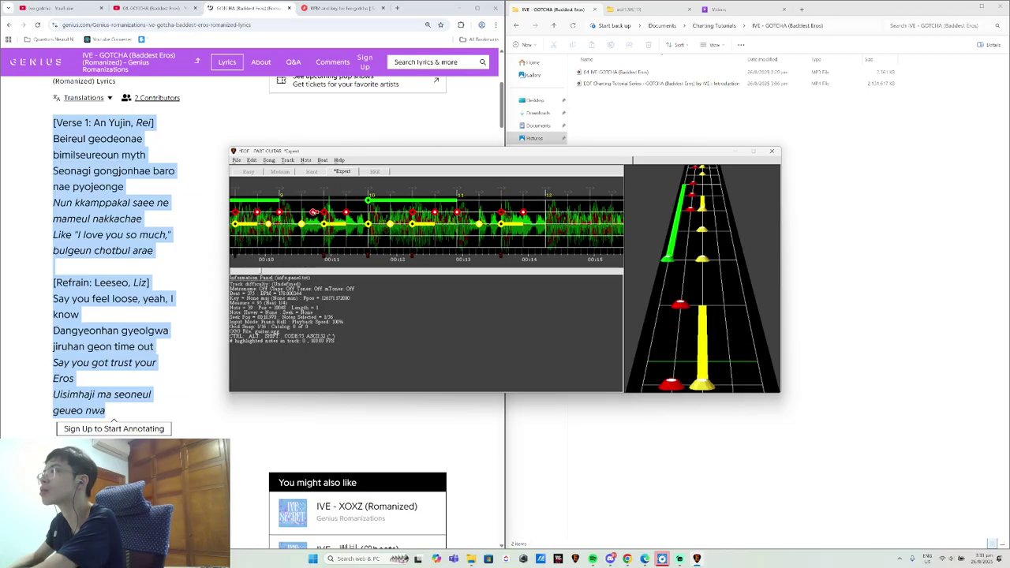
pyautogui.scroll(5, 314, 211)
pyautogui.press('space')
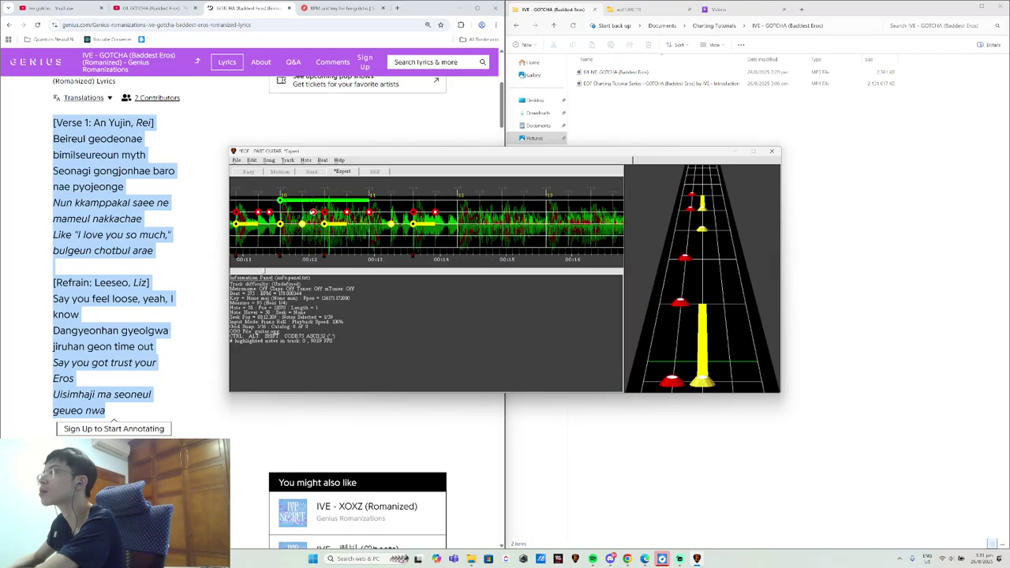
# - Add a short yellow note at about 0:12.7 and a short red note at about 0:13.4
pyautogui.click(283, 211)
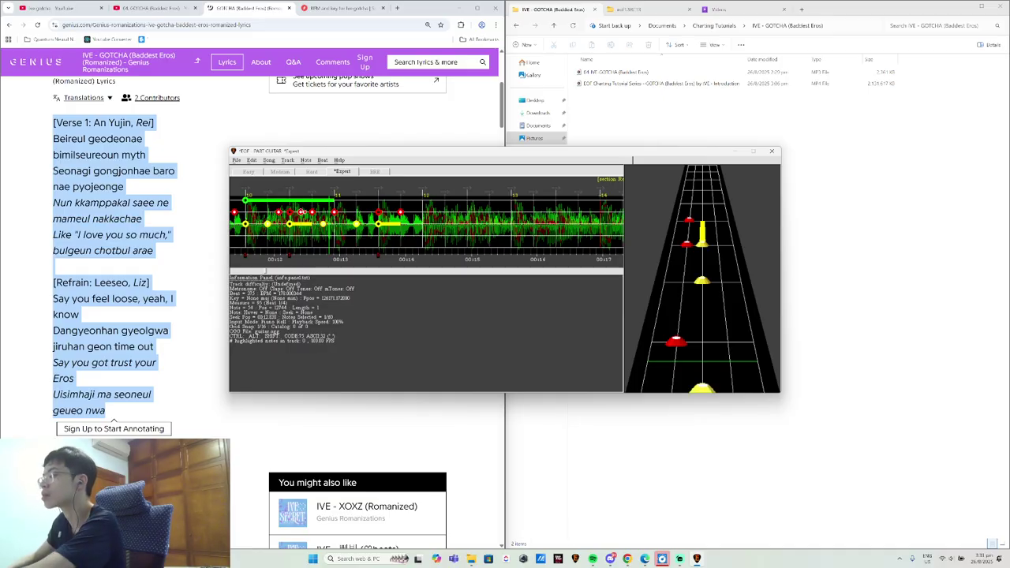
pyautogui.scroll(10, 302, 212)
pyautogui.press('space')
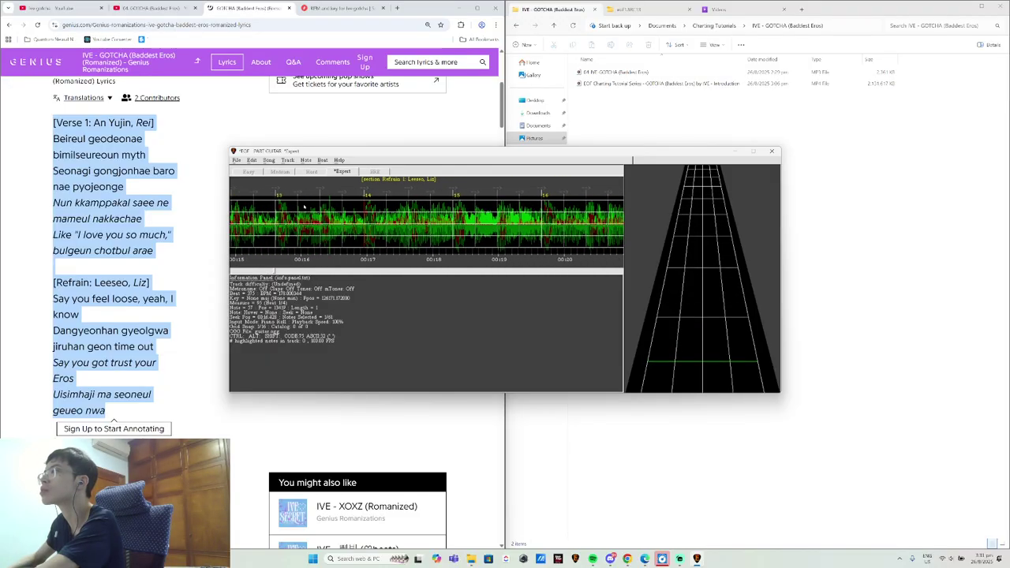
pyautogui.scroll(2, 302, 211)
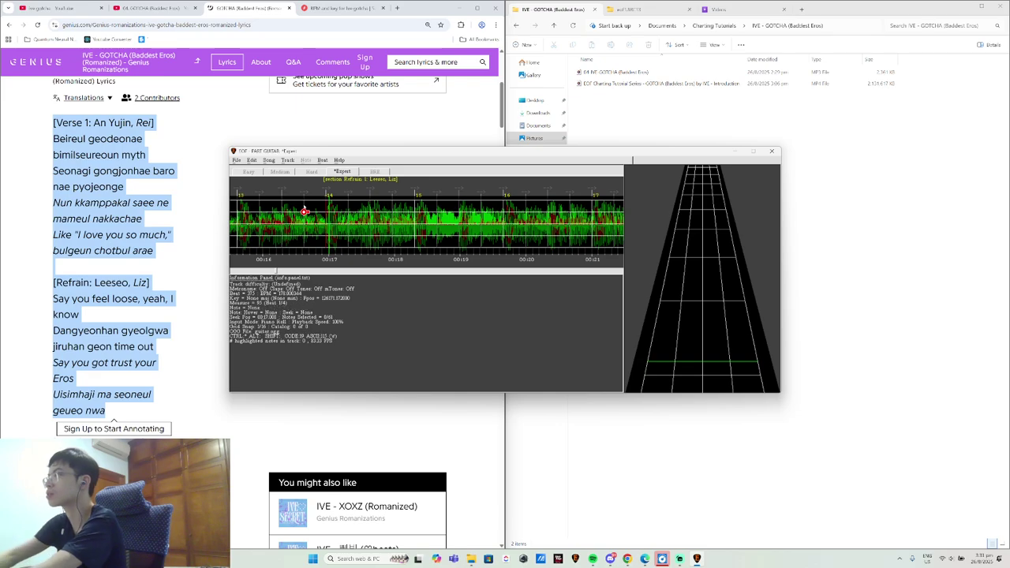
# - Replay Verse 1 from the beginning to about 0:14 to check the charted notes
pyautogui.press('Home')
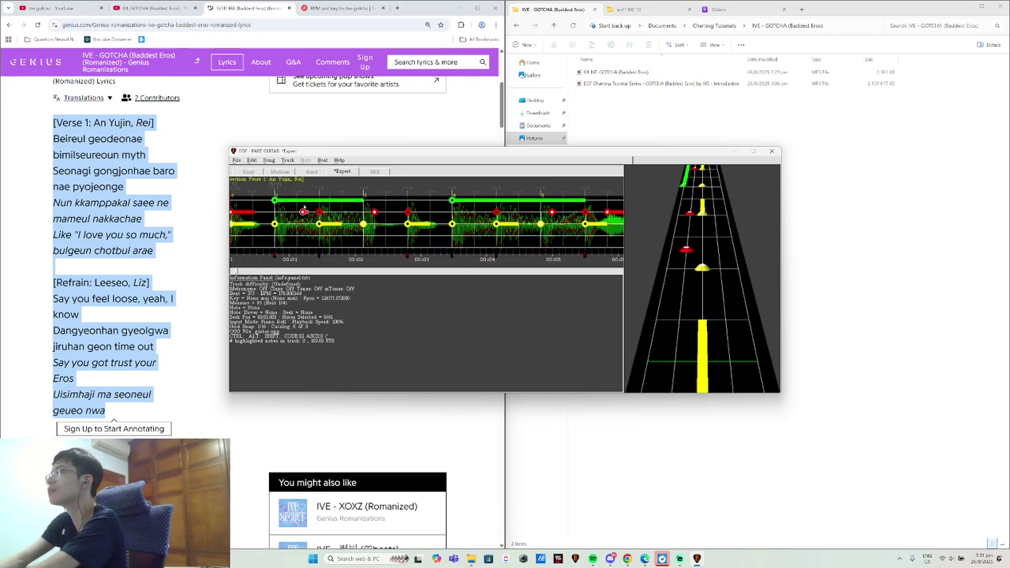
pyautogui.press('space')
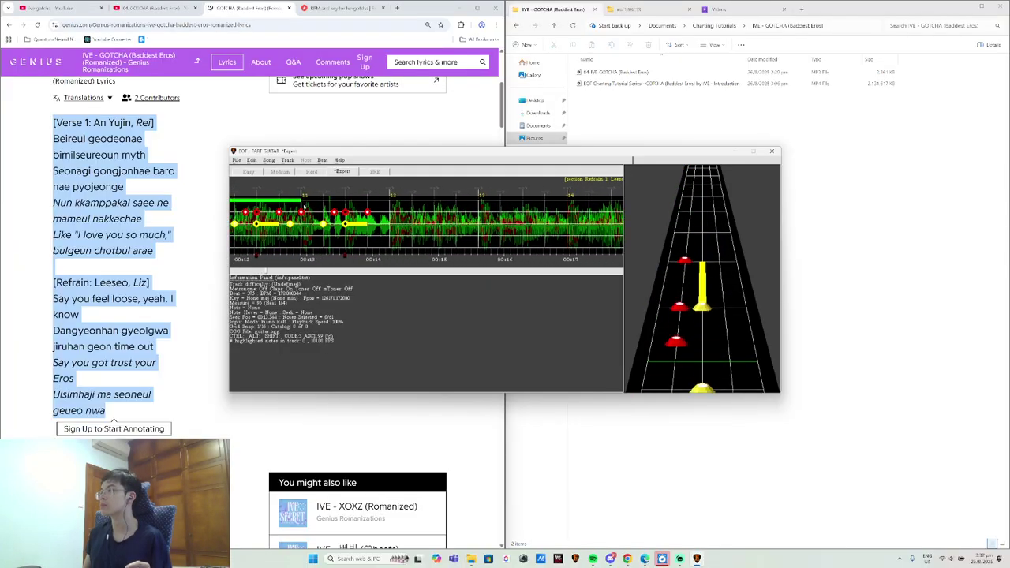
pyautogui.press('space')
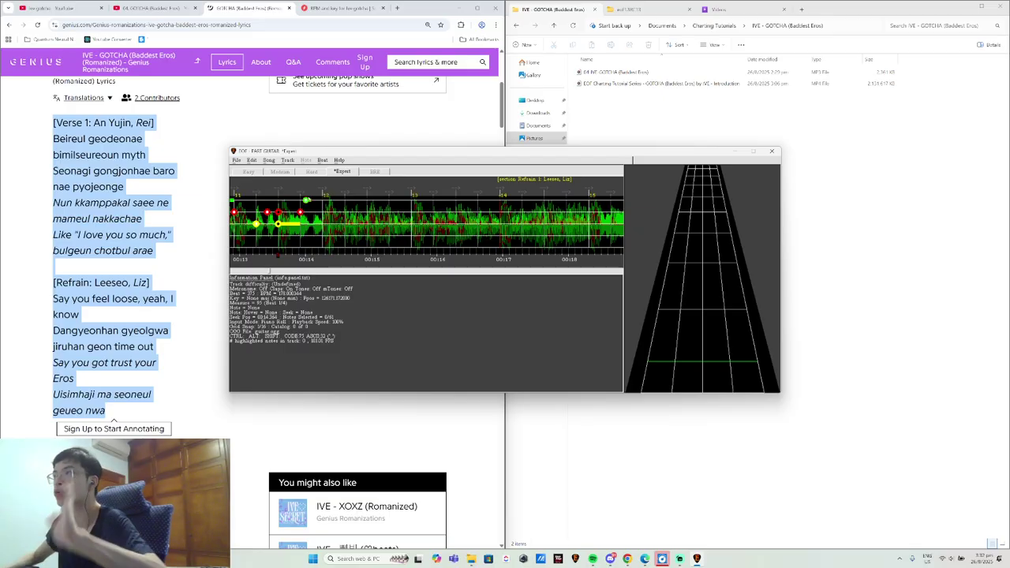
# - Place a green note at the start of measure 12 and sustain it until just before measure 14
pyautogui.click(322, 201)
pyautogui.press(']')
pyautogui.press(']')
pyautogui.press(']')
pyautogui.press(']')
pyautogui.press(']')
pyautogui.press(']')
pyautogui.press(']')
pyautogui.press(']')
pyautogui.press(']')
pyautogui.press(']')
pyautogui.press(']')
pyautogui.press(']')
pyautogui.press(']')
pyautogui.press(']')
pyautogui.press(']')
pyautogui.press(']')
pyautogui.press(']')
pyautogui.press(']')
pyautogui.press(']')
pyautogui.press(']')
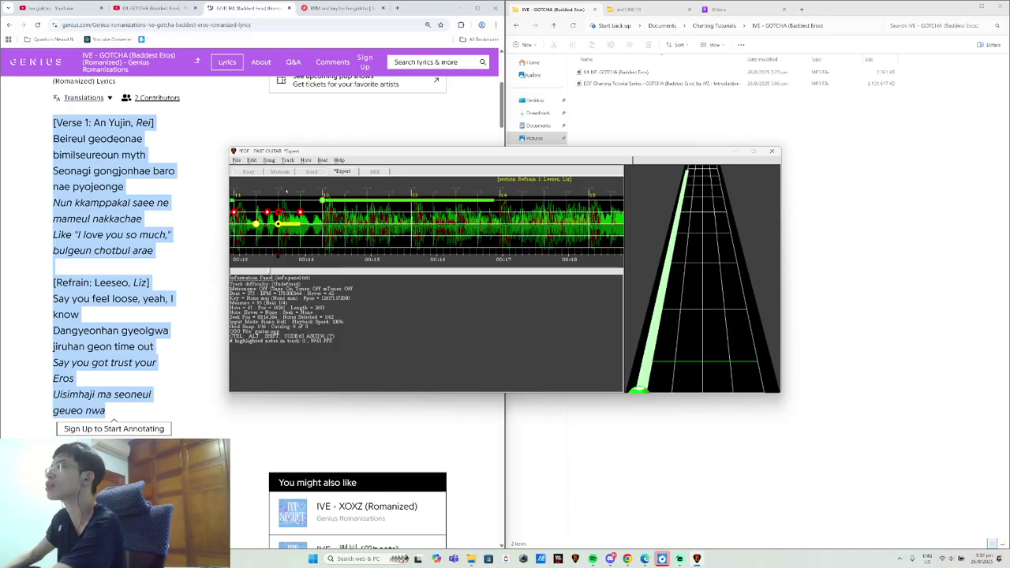
# - Apply the Clone Hero note status to the long green note at measure 12 and add a short yellow note at the same position
pyautogui.click(306, 160)
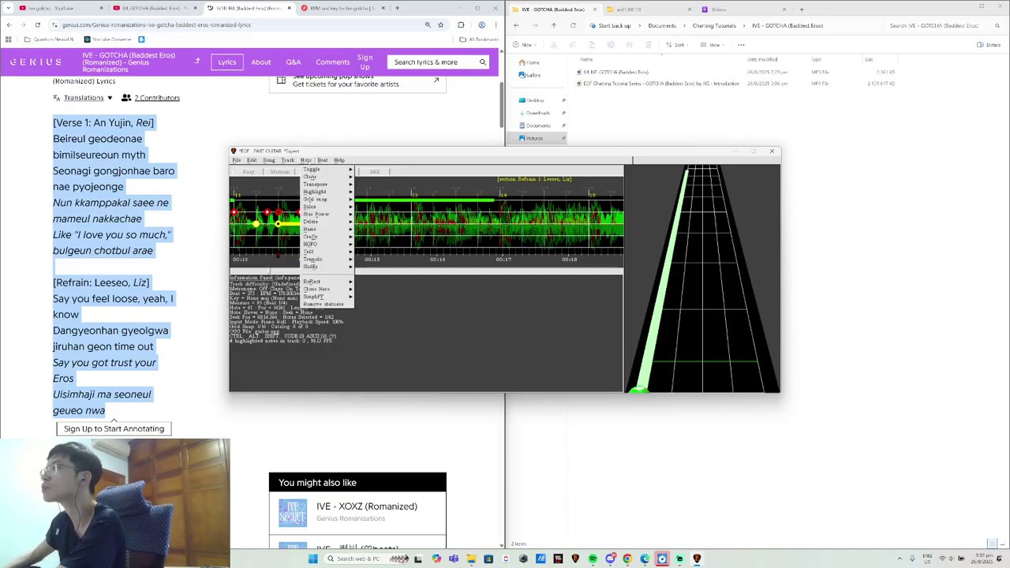
pyautogui.moveTo(331, 289)
pyautogui.moveTo(394, 291)
pyautogui.click(454, 293)
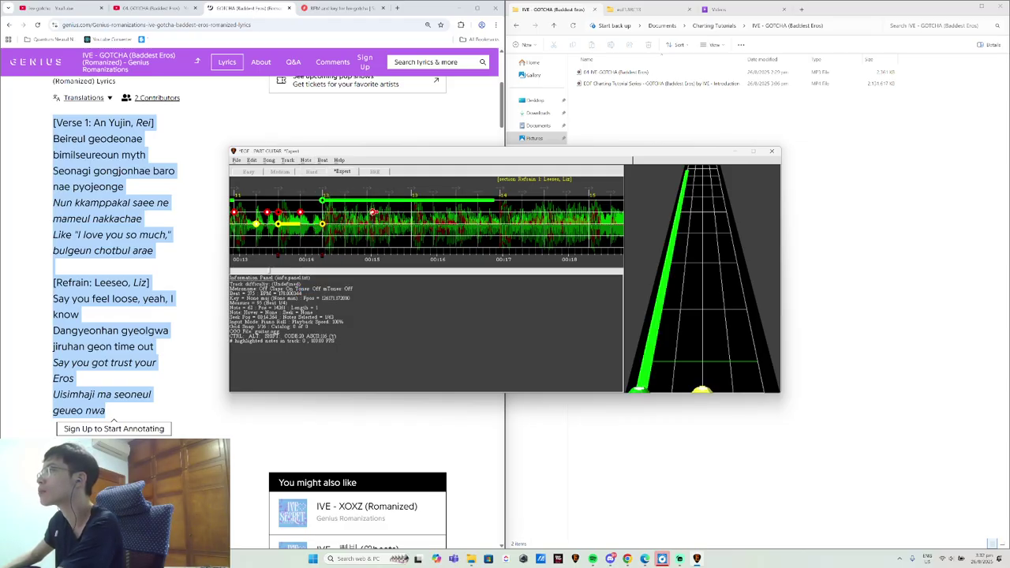
# - Add yellow notes at about 0:14.9, 0:15.6 and 0:16.3, sustaining the first and last for 337 ms
pyautogui.rightClick(368, 224)
pyautogui.press(']')
pyautogui.press(']')
pyautogui.press(']')
pyautogui.press(']')
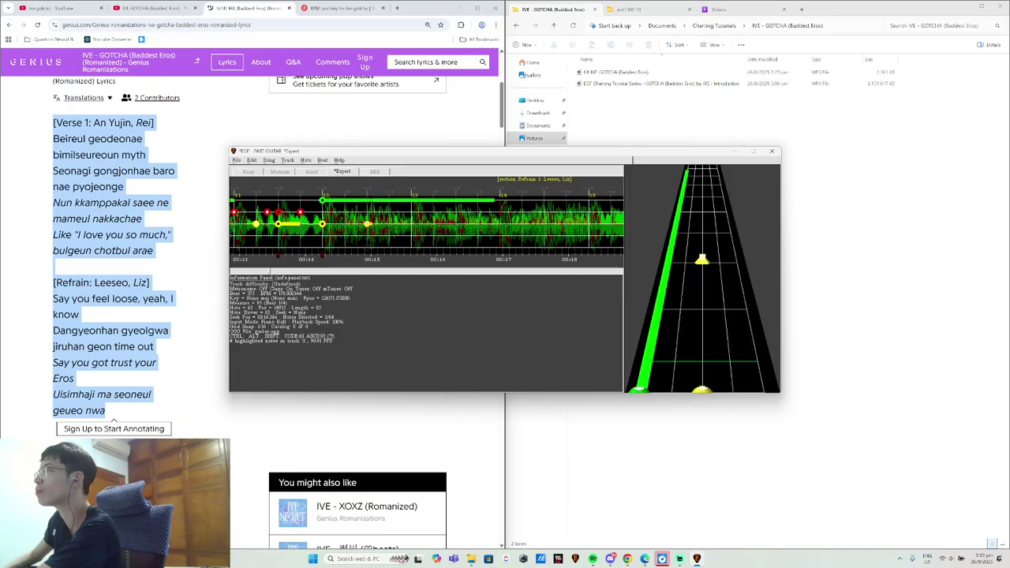
pyautogui.rightClick(411, 224)
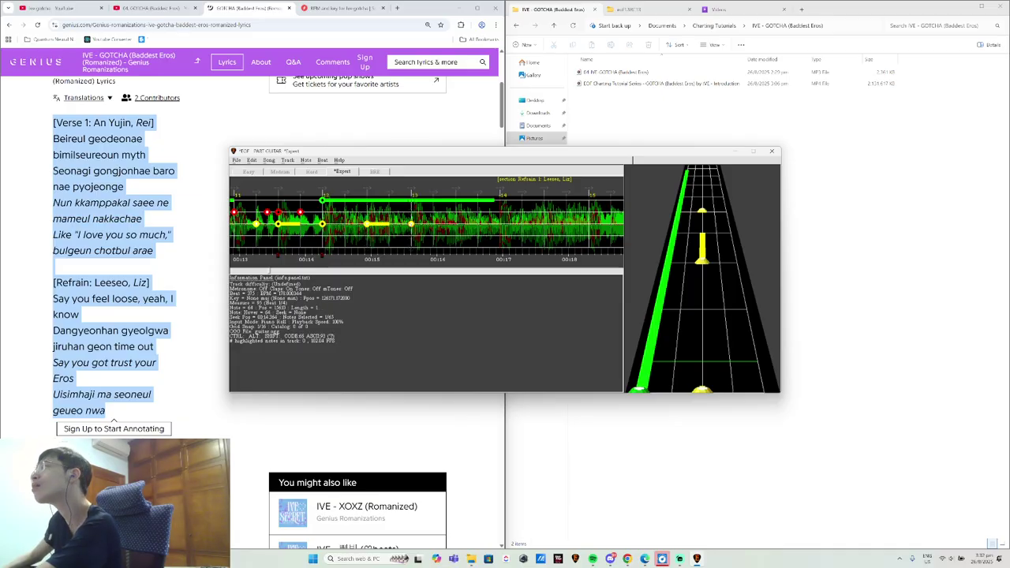
pyautogui.rightClick(455, 224)
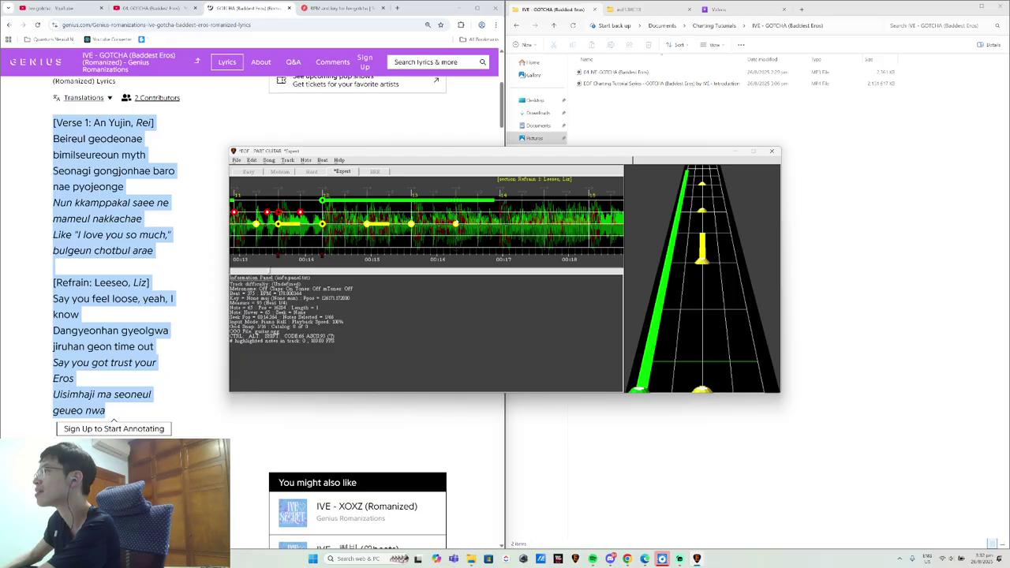
# - Replay measures 12 to 14 to compare the new yellow notes with the audio
pyautogui.press('space')
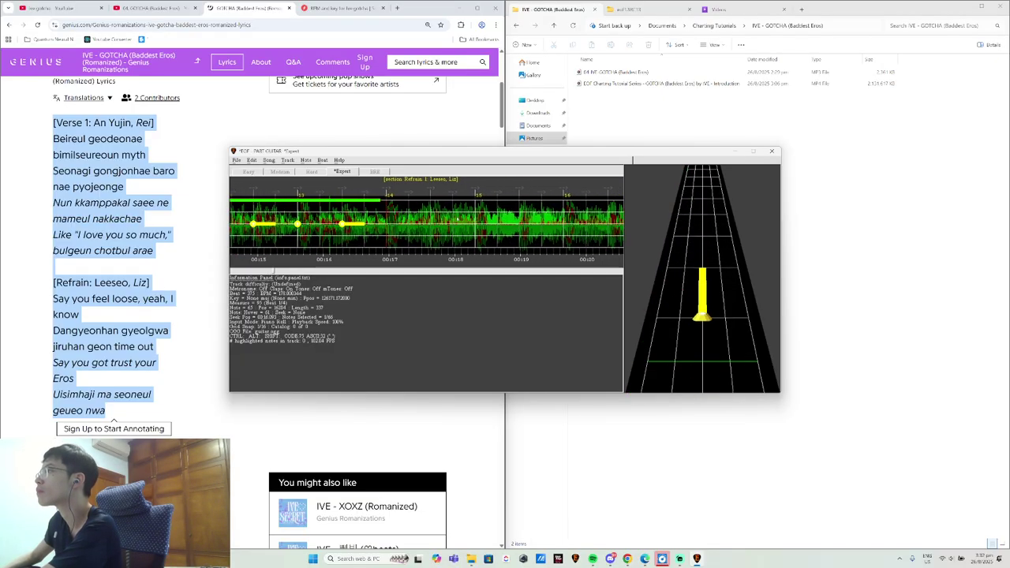
pyautogui.press('space')
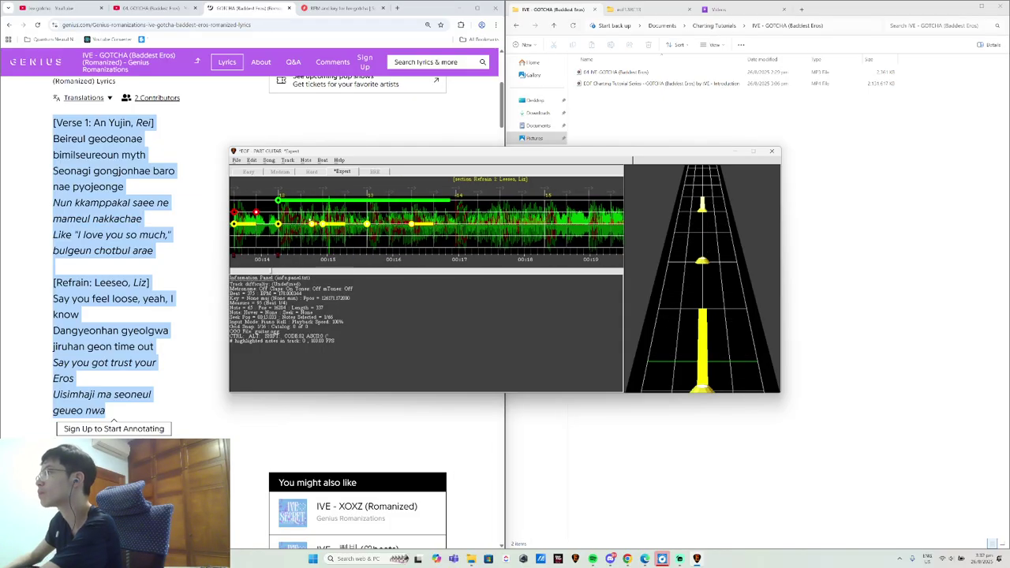
pyautogui.press('space')
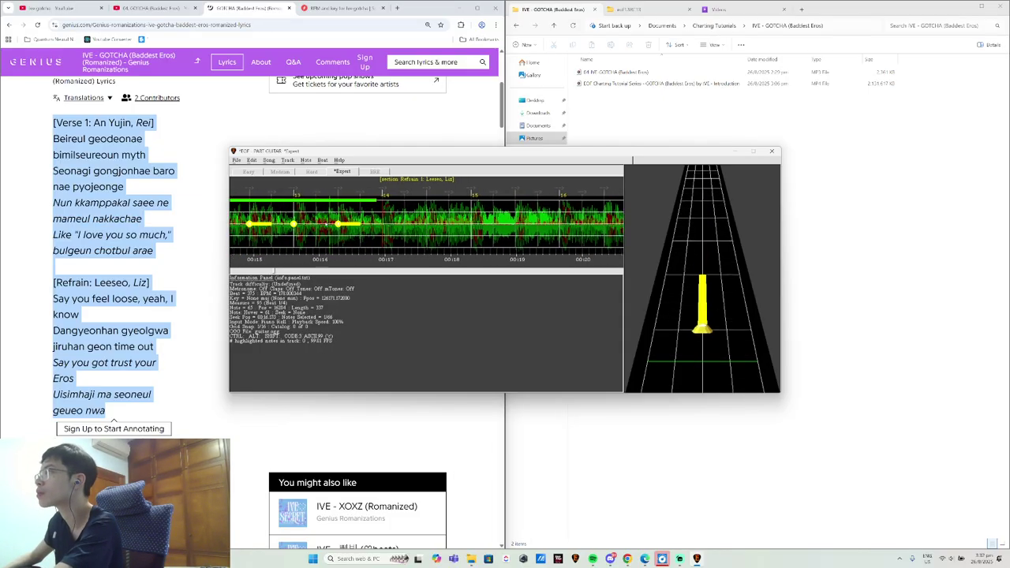
pyautogui.scroll(5, 325, 224)
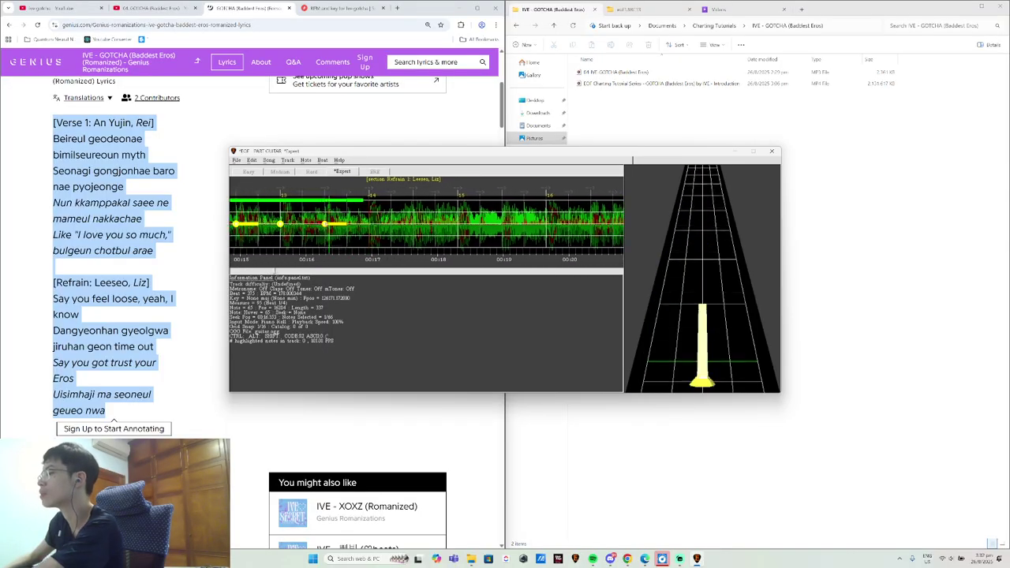
pyautogui.press('space')
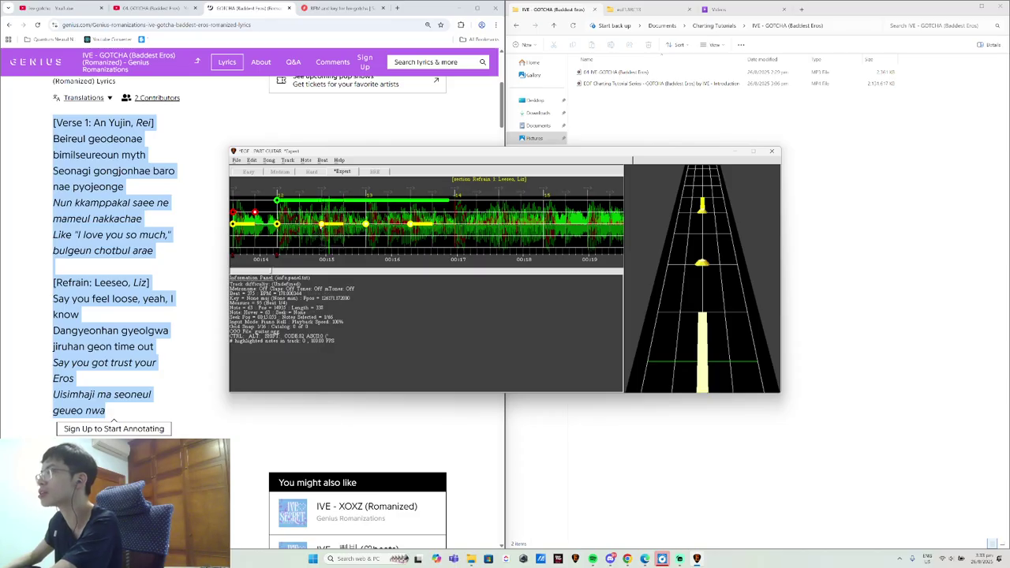
# - Apply the Clone Hero note status to the sustained yellow note at about 0:14.9 and add a short red note at the same position
pyautogui.click(306, 159)
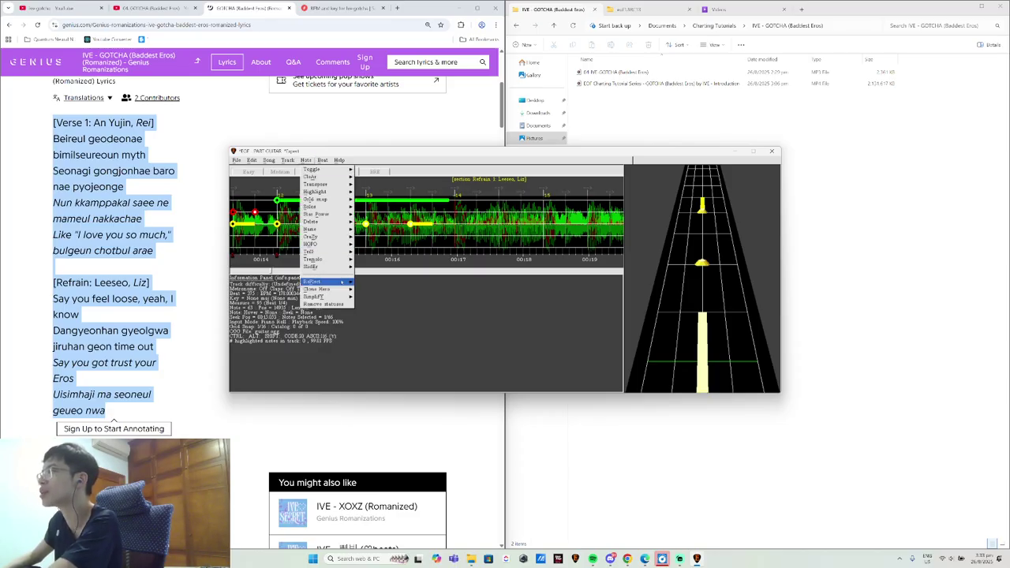
pyautogui.moveTo(339, 289)
pyautogui.moveTo(371, 290)
pyautogui.click(452, 293)
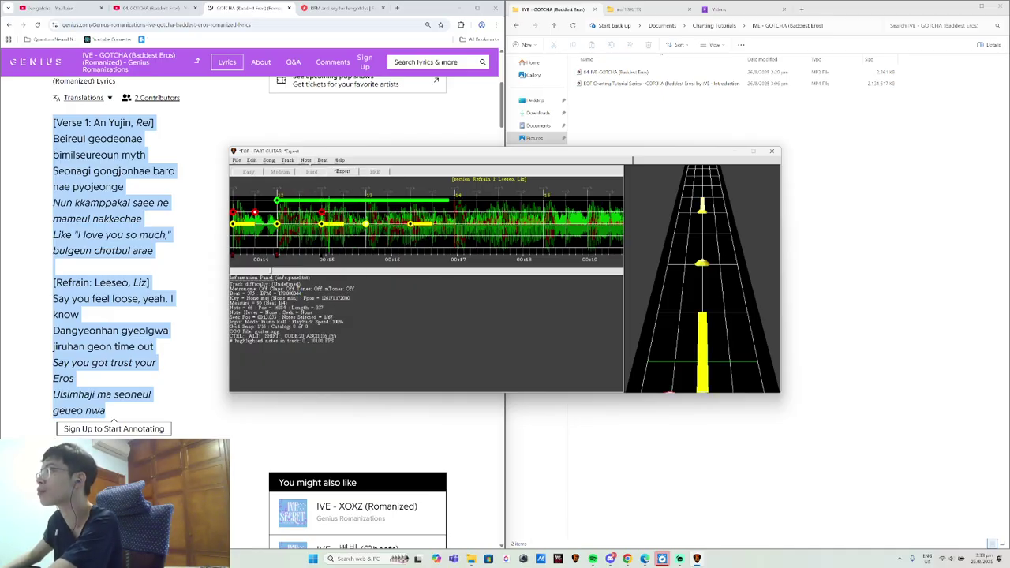
# - Apply the same Clone Hero status to the sustained yellow note at about 0:16.3 and add a short red note on it
pyautogui.click(305, 159)
pyautogui.moveTo(339, 292)
pyautogui.click(453, 292)
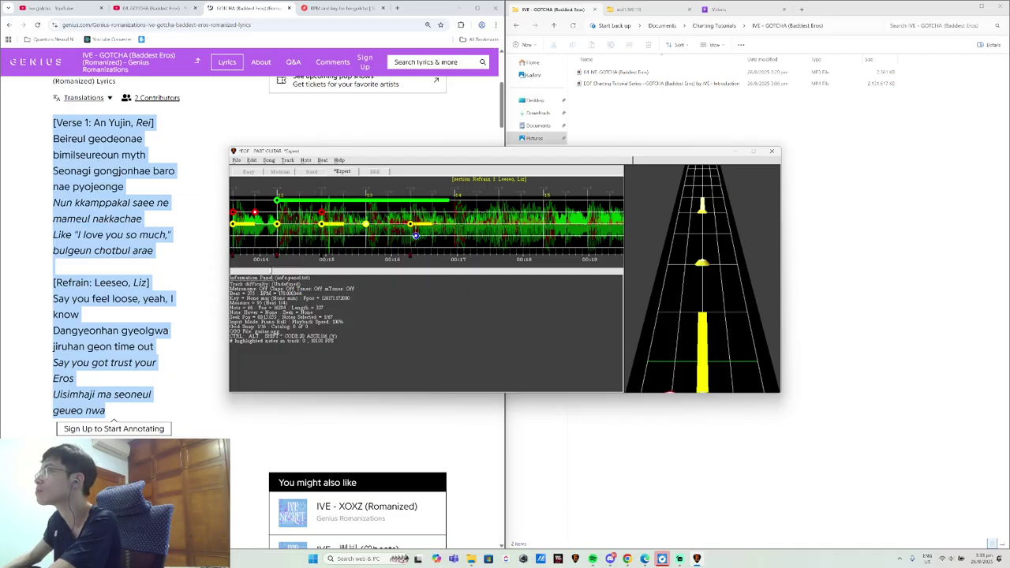
pyautogui.rightClick(411, 213)
pyautogui.press('Left')
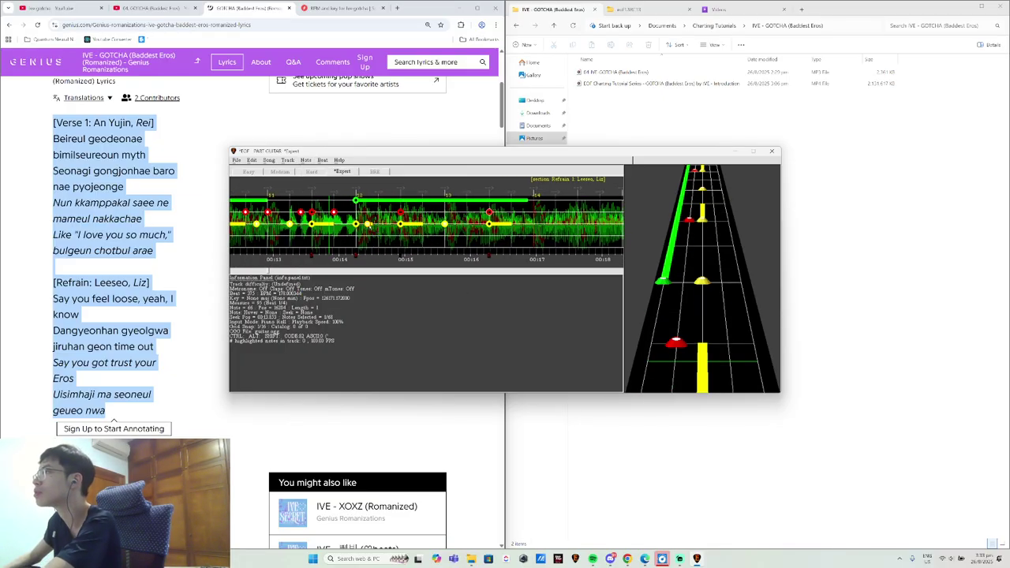
# - Add short red notes at about 0:14.8, 0:15.3, 0:15.6, 0:16.1 and 0:16.6, replacing the yellow note at 0:15.6 with ones at 0:15.4 and 0:16.0
pyautogui.rightClick(389, 212)
pyautogui.rightClick(439, 212)
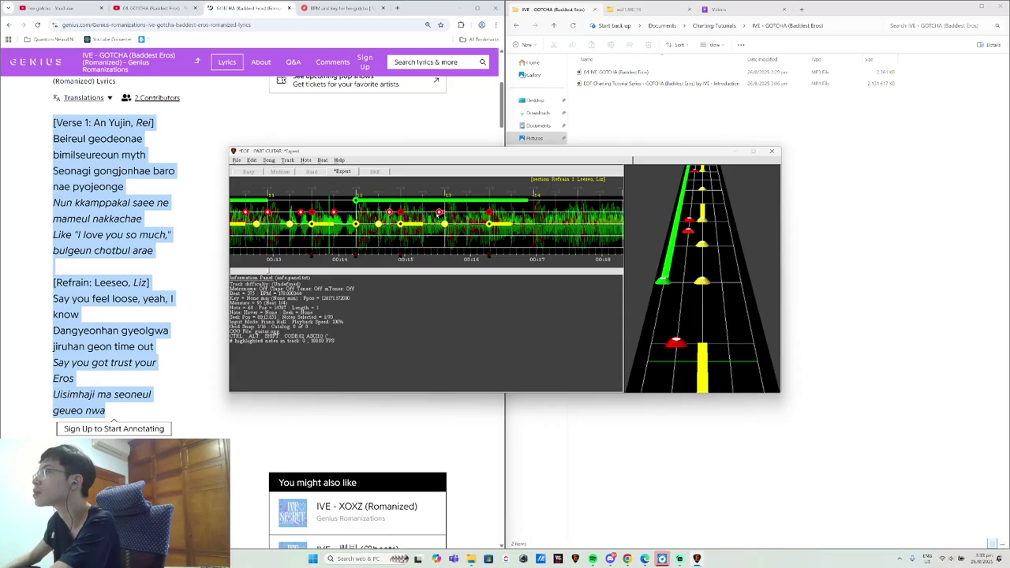
pyautogui.rightClick(423, 212)
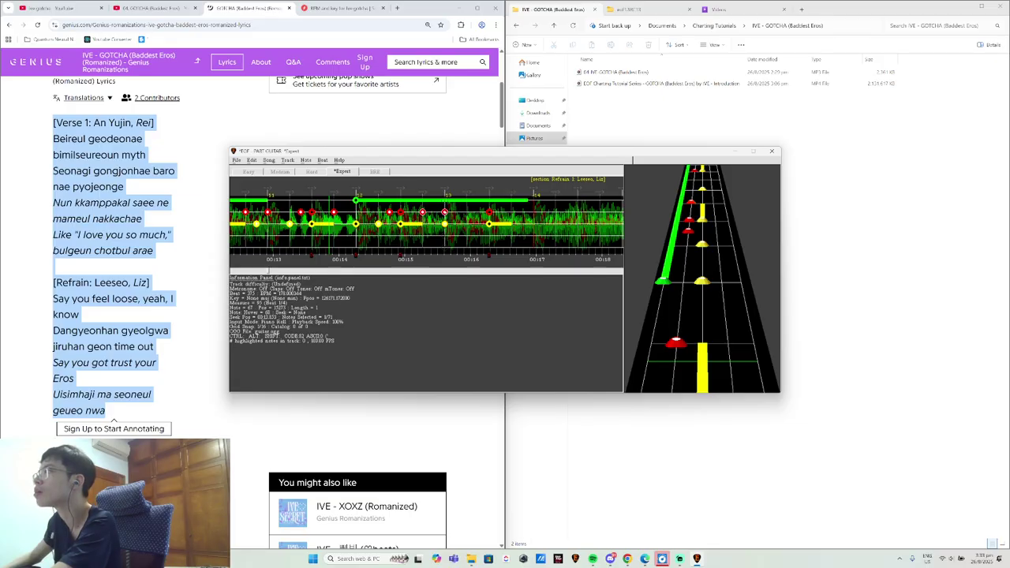
pyautogui.press('Delete')
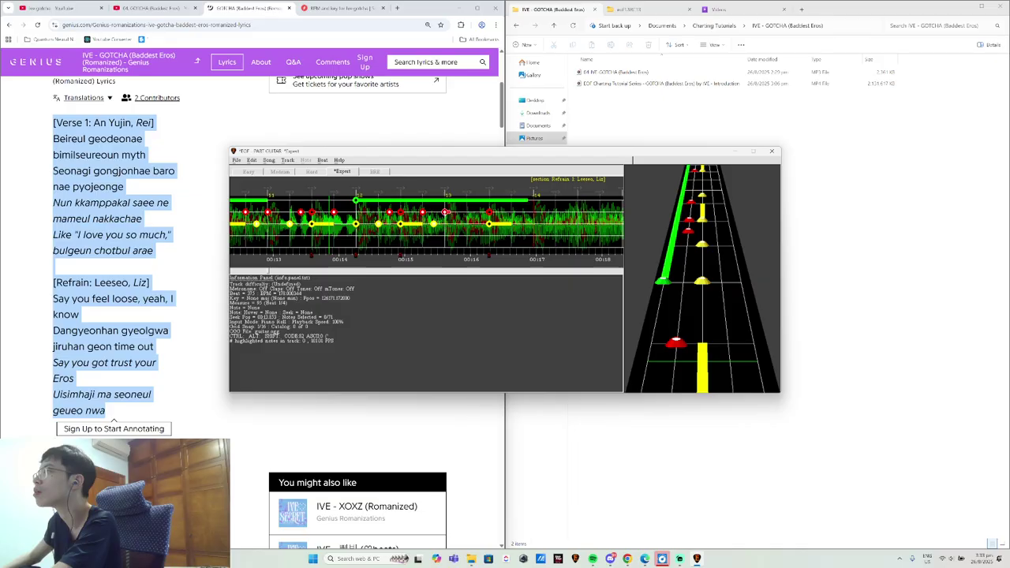
pyautogui.click(462, 213)
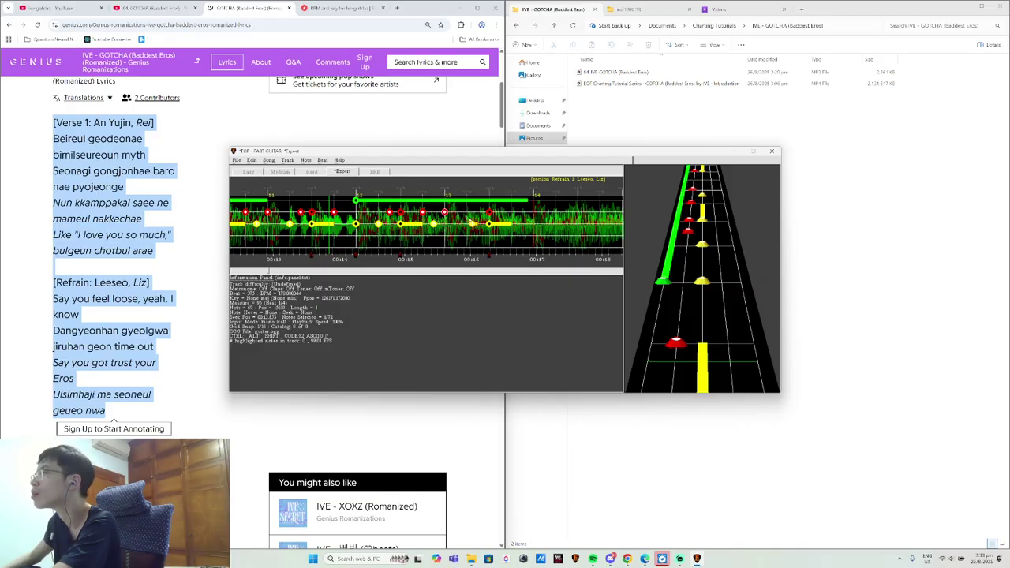
pyautogui.press('space')
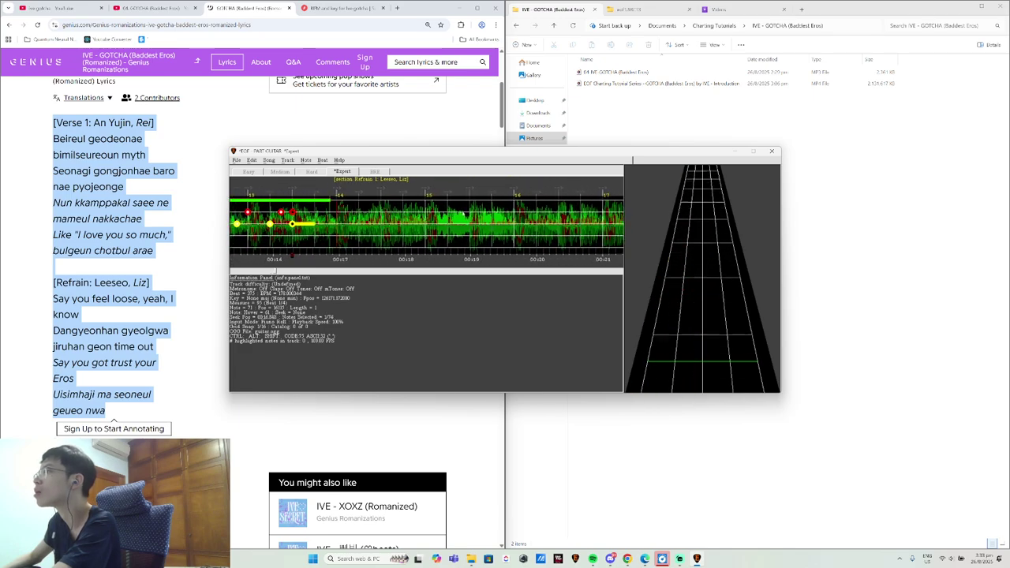
pyautogui.press('space')
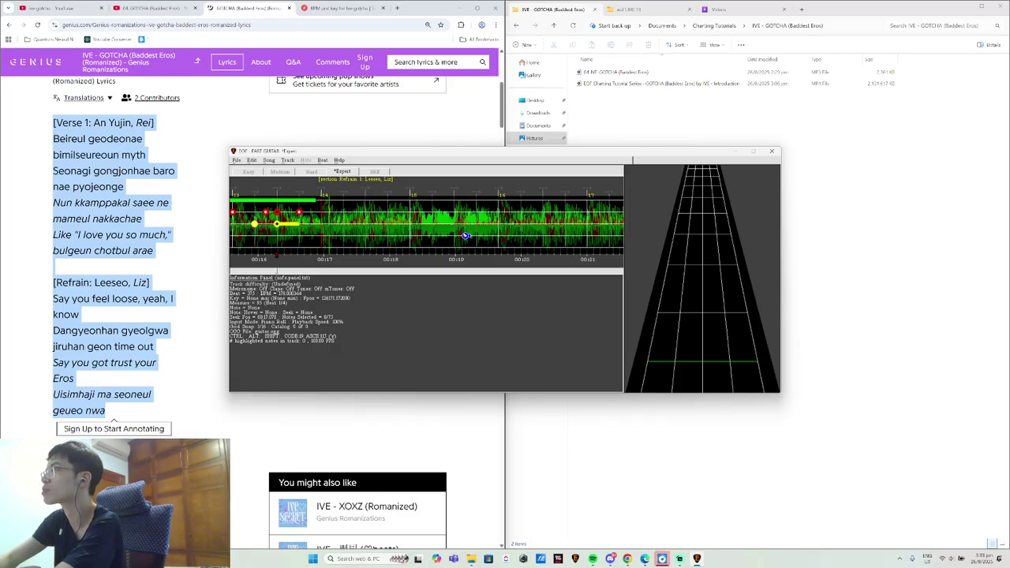
# - Replay the end of Verse 1 from about measure 11 to check the new red and yellow notes against the audio
pyautogui.scroll(10, 465, 235)
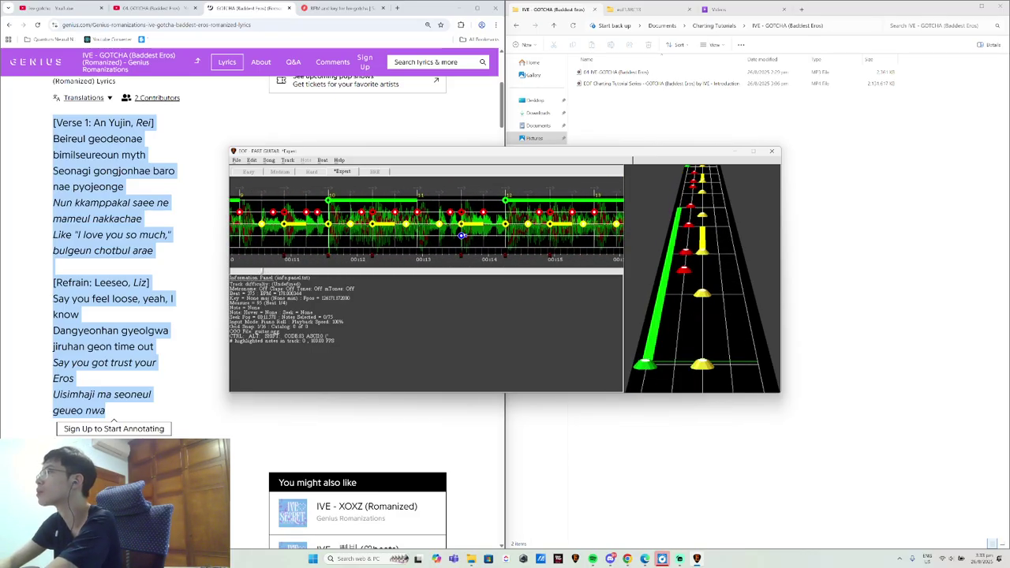
pyautogui.scroll(-2, 461, 235)
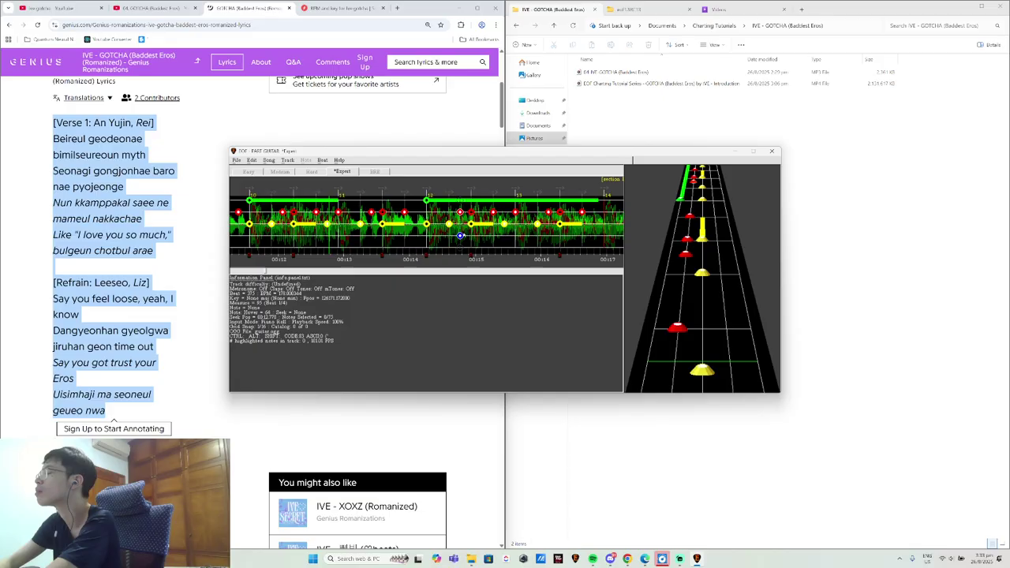
pyautogui.press('c')
pyautogui.press('space')
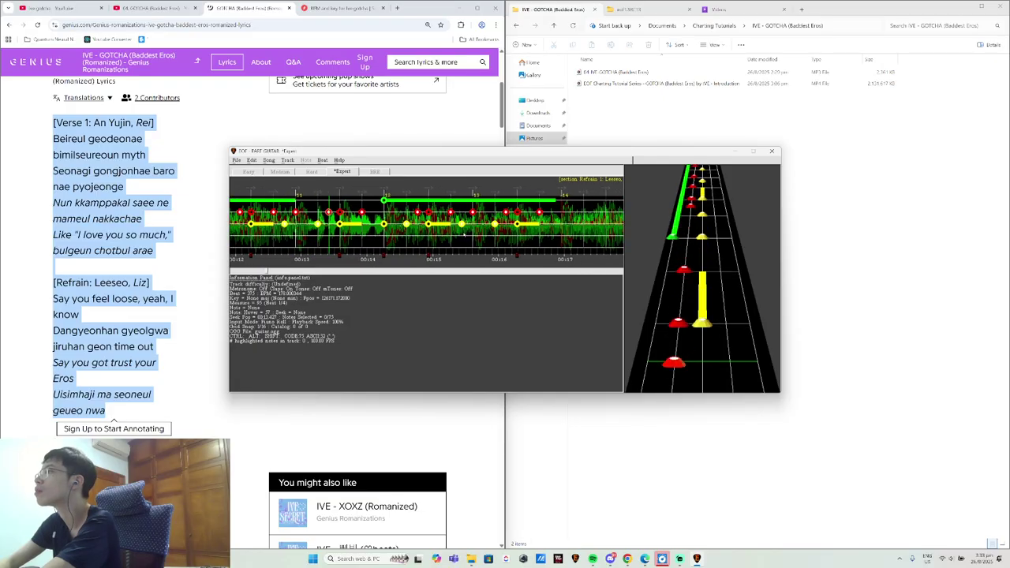
pyautogui.press('space')
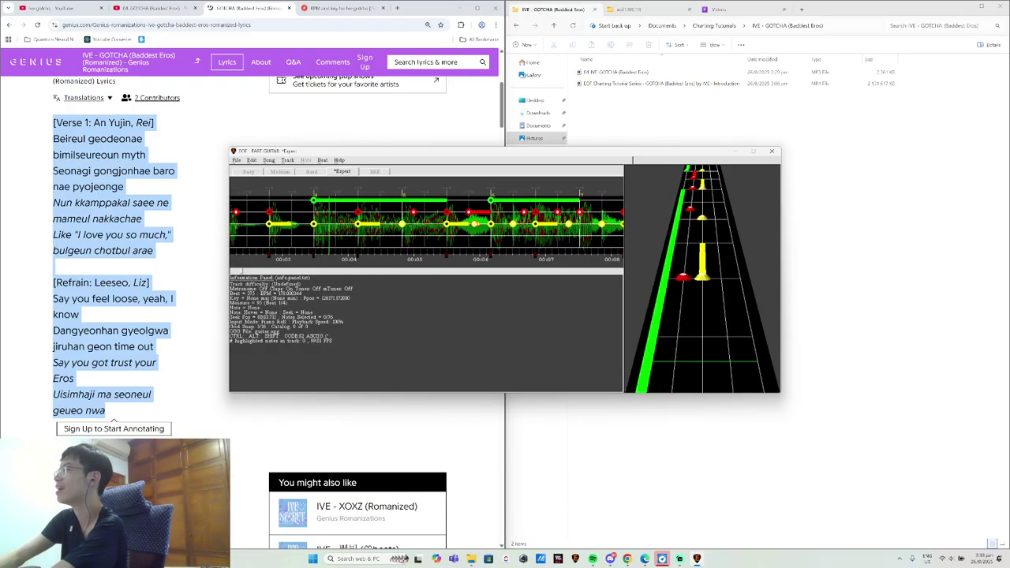
# - Play the chart from the start of the song through to Pre-Chorus 1, then return to the start of the refrain
pyautogui.press('Home')
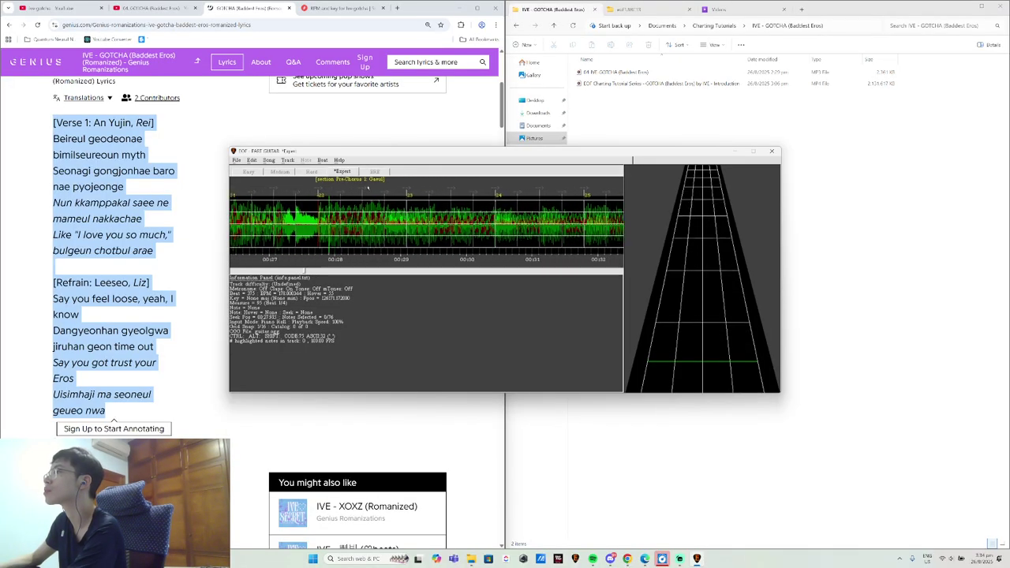
pyautogui.press('space')
pyautogui.press('Left')
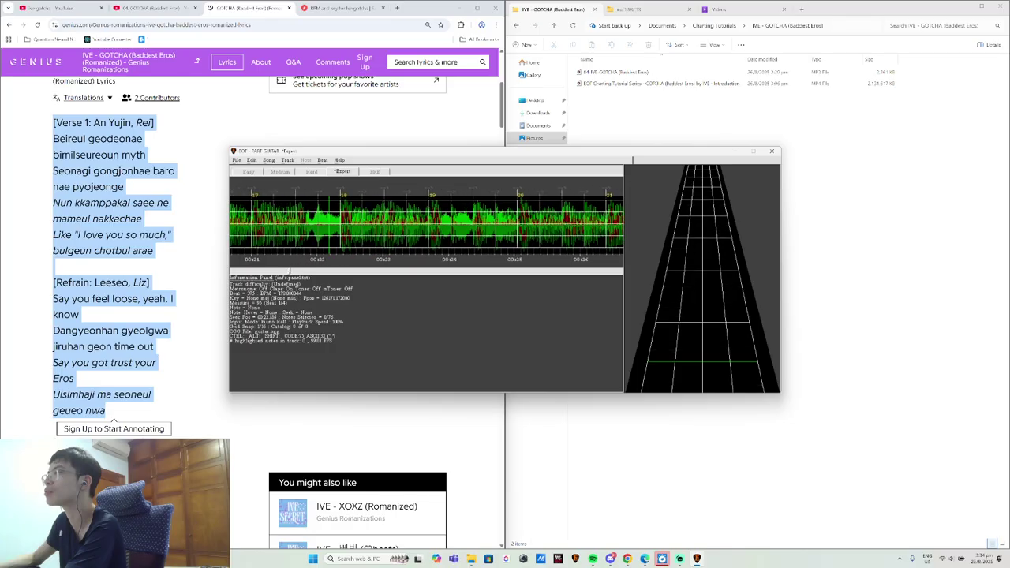
pyautogui.press('Left')
pyautogui.press('Left')
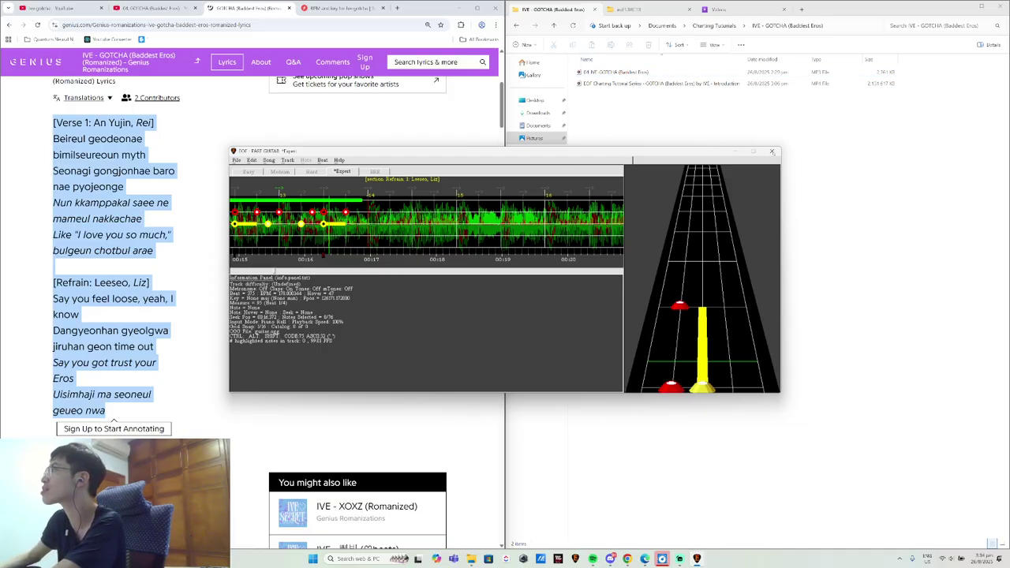
# - Close EOF and relaunch it from the eof1.8RC13 folder, recovering the project from its last undo state
pyautogui.click(440, 123)
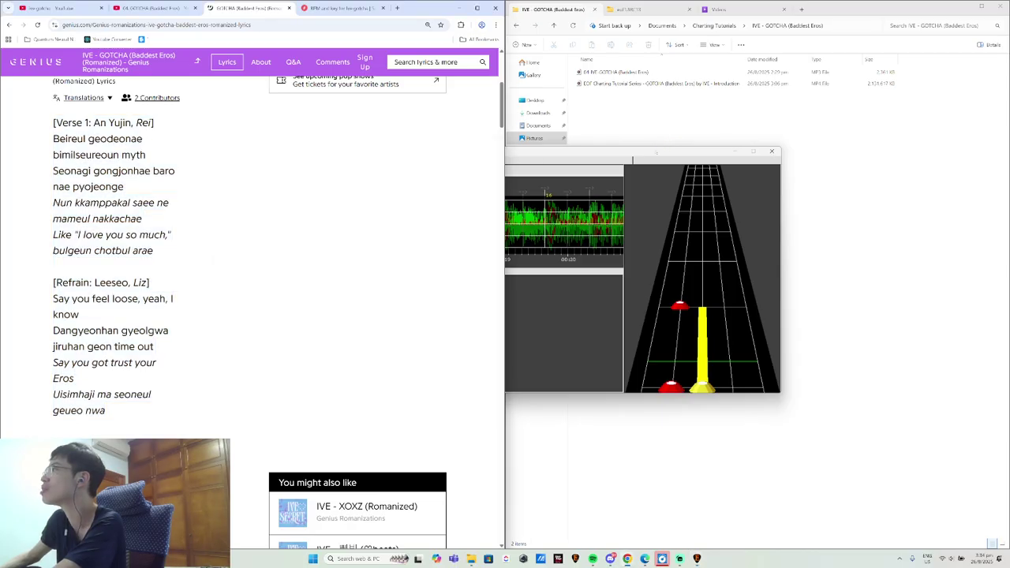
pyautogui.click(773, 152)
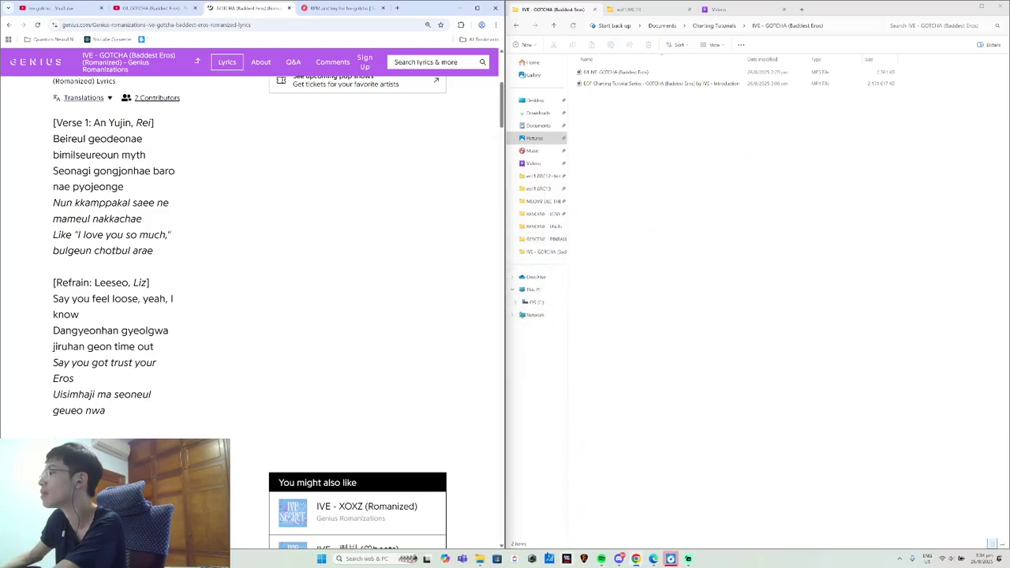
pyautogui.click(631, 9)
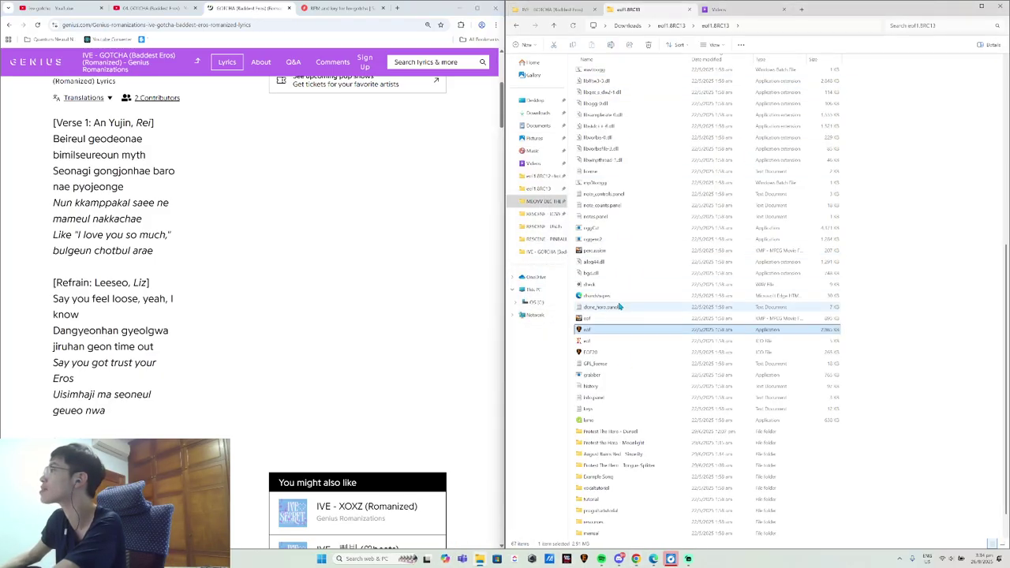
pyautogui.doubleClick(615, 333)
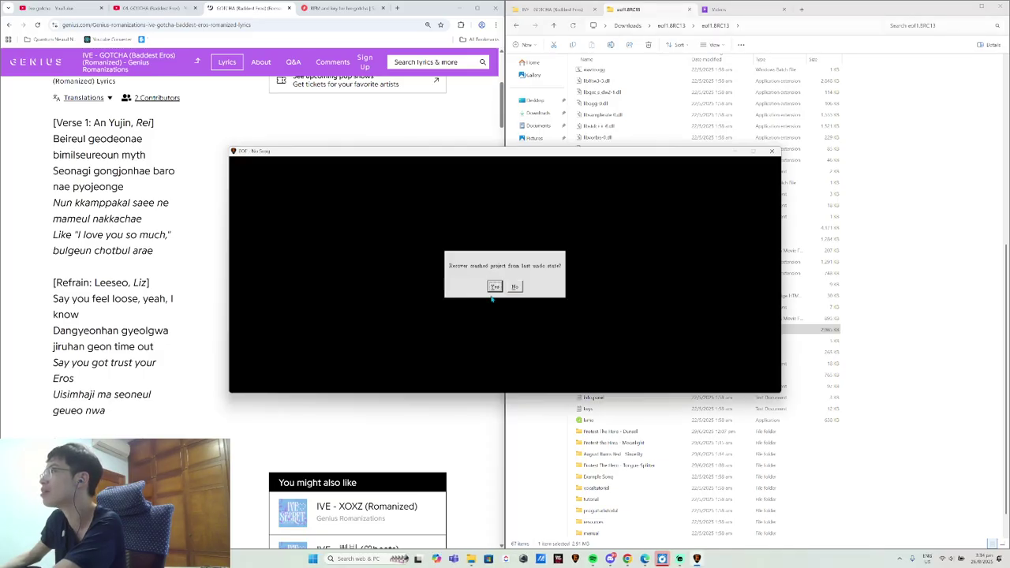
pyautogui.click(494, 288)
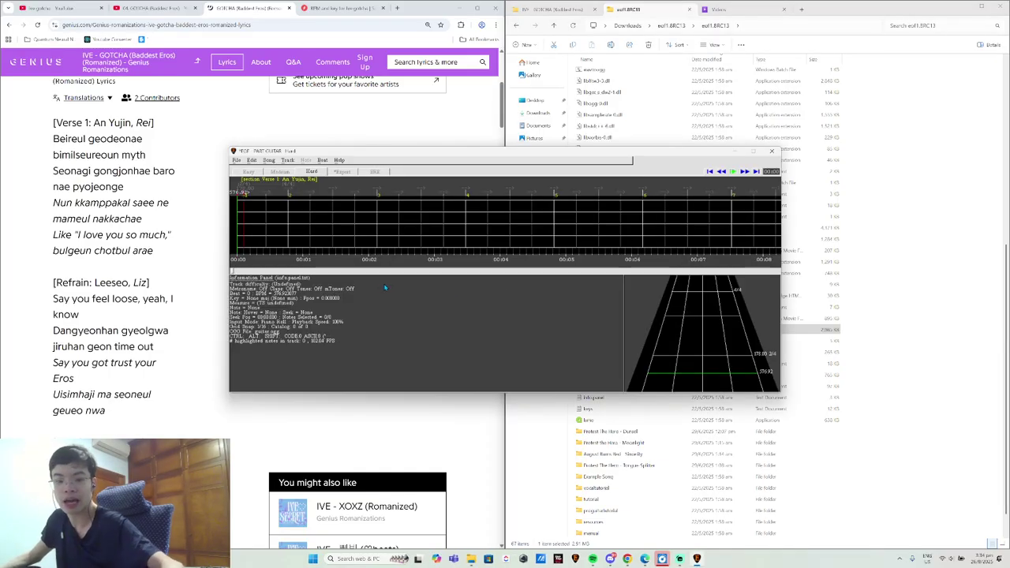
# - Show the Expert difficulty of the guitar track and save the recovered project even without changes
pyautogui.click(236, 163)
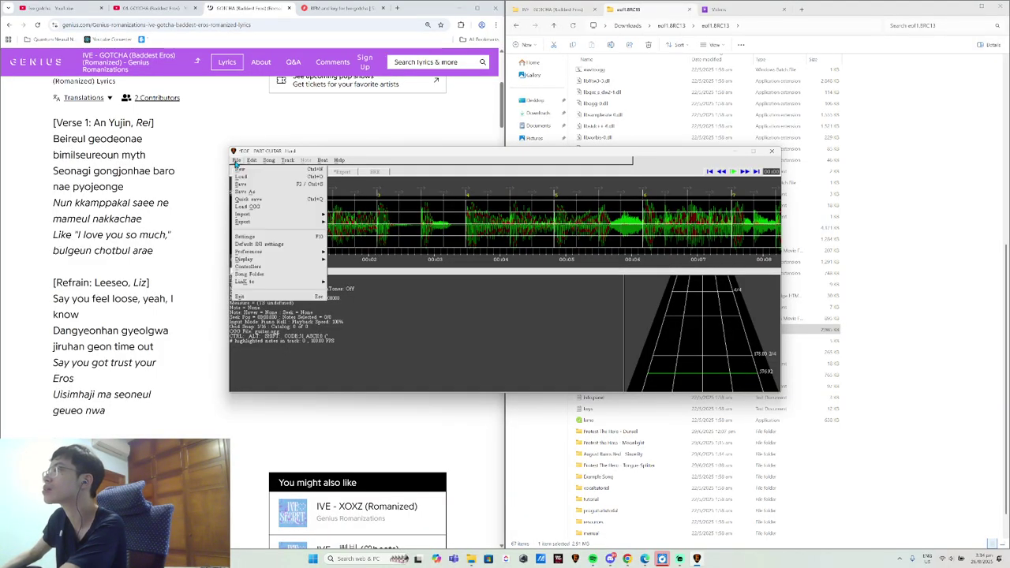
pyautogui.click(345, 171)
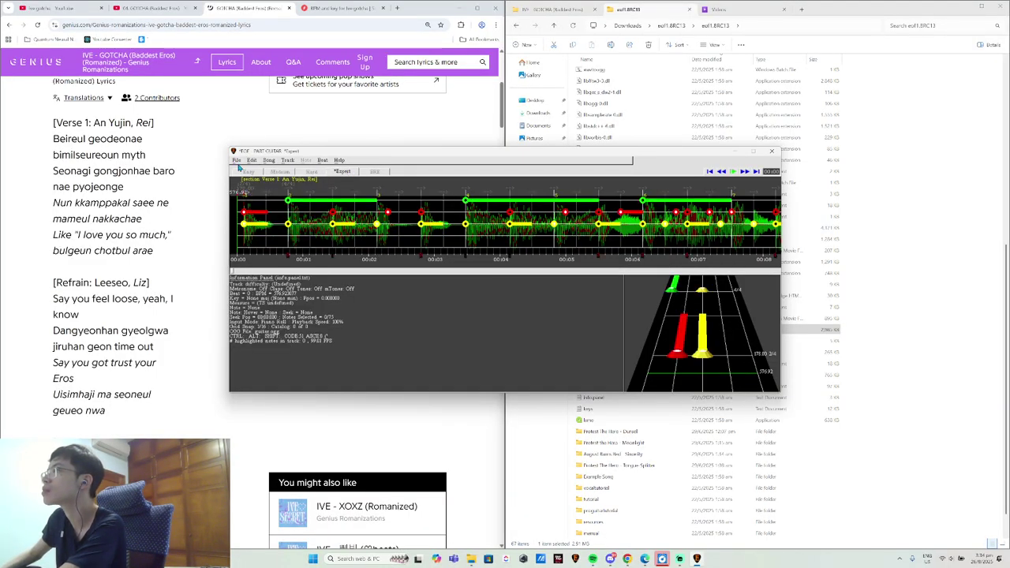
pyautogui.click(236, 161)
pyautogui.click(247, 184)
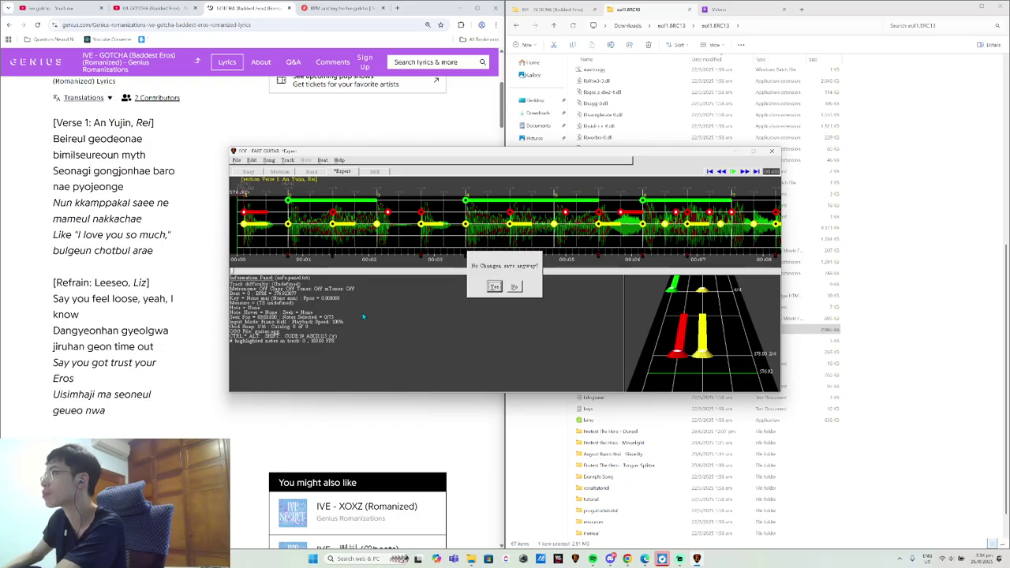
pyautogui.press('Return')
# - Set the 3D preview to full height
pyautogui.click(235, 161)
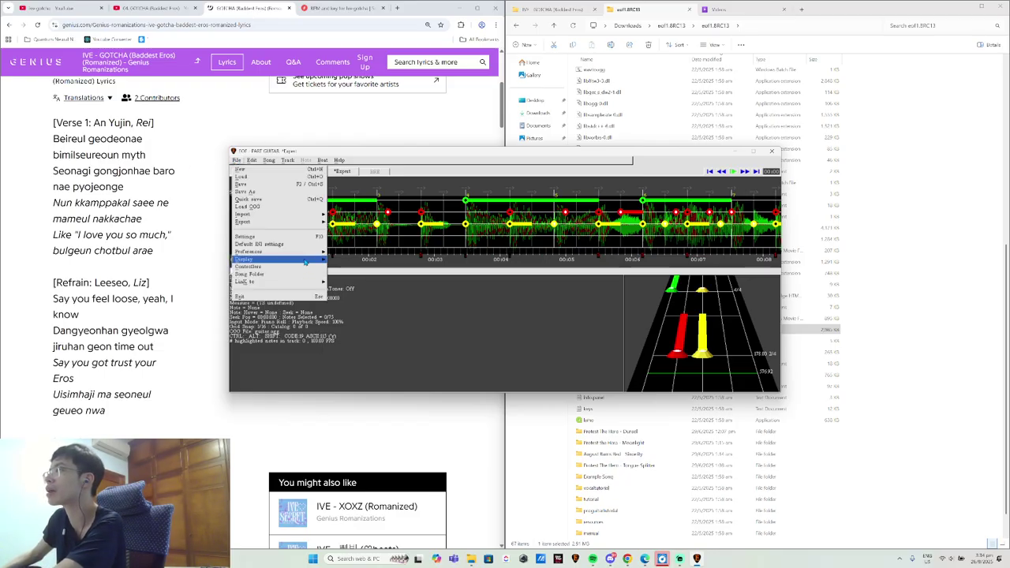
pyautogui.moveTo(308, 260)
pyautogui.moveTo(414, 261)
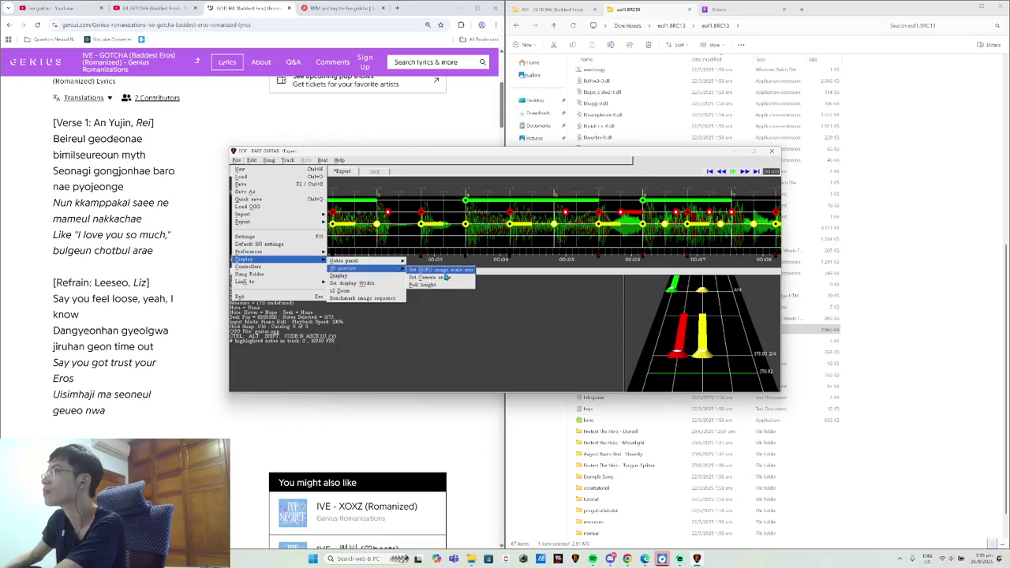
pyautogui.click(441, 268)
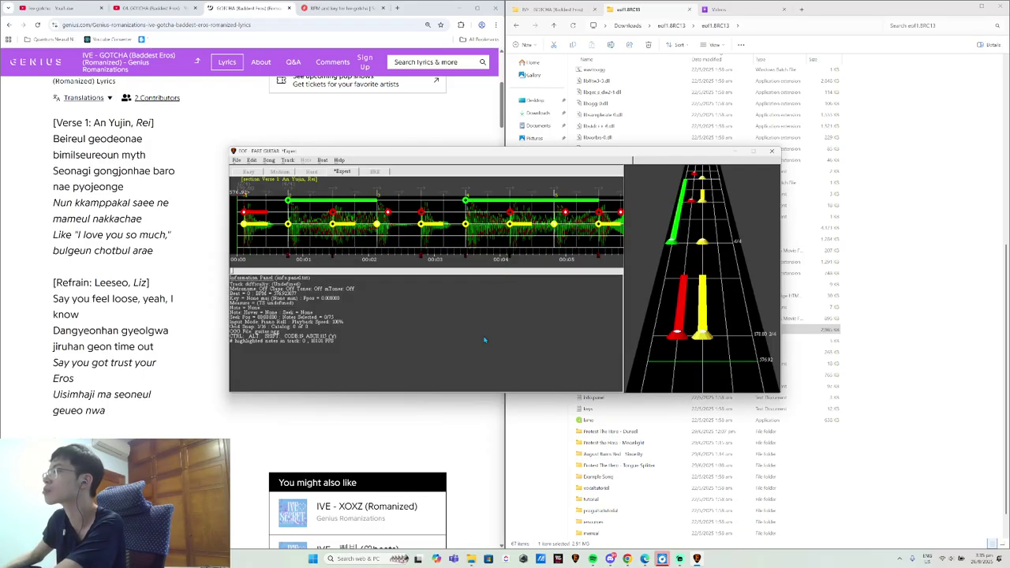
# - Play the verse up to Refrain 1 and add short green and yellow notes together at the start of measure 14
pyautogui.press('space')
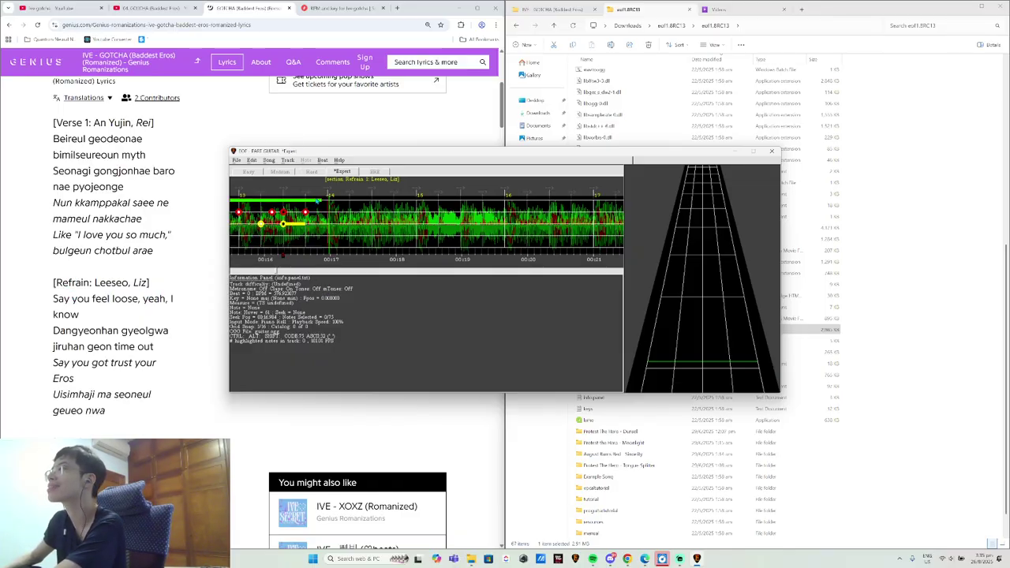
pyautogui.rightClick(326, 202)
pyautogui.rightClick(323, 223)
pyautogui.rightClick(323, 223)
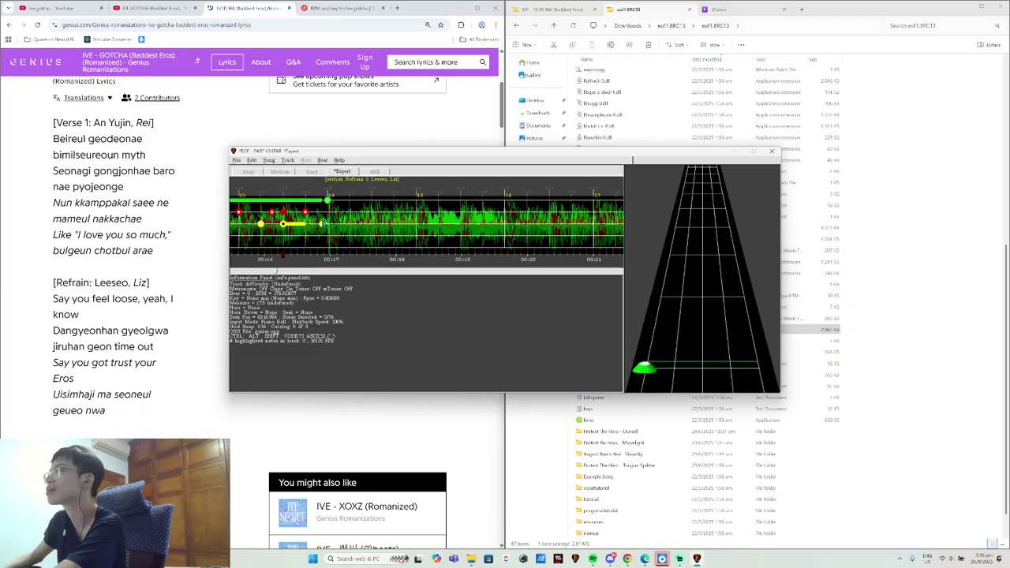
pyautogui.rightClick(328, 224)
# - Add a short yellow note at about 0:17.3 and a red and yellow pair at about 0:17.6
pyautogui.press('space')
pyautogui.press('space')
pyautogui.rightClick(278, 224)
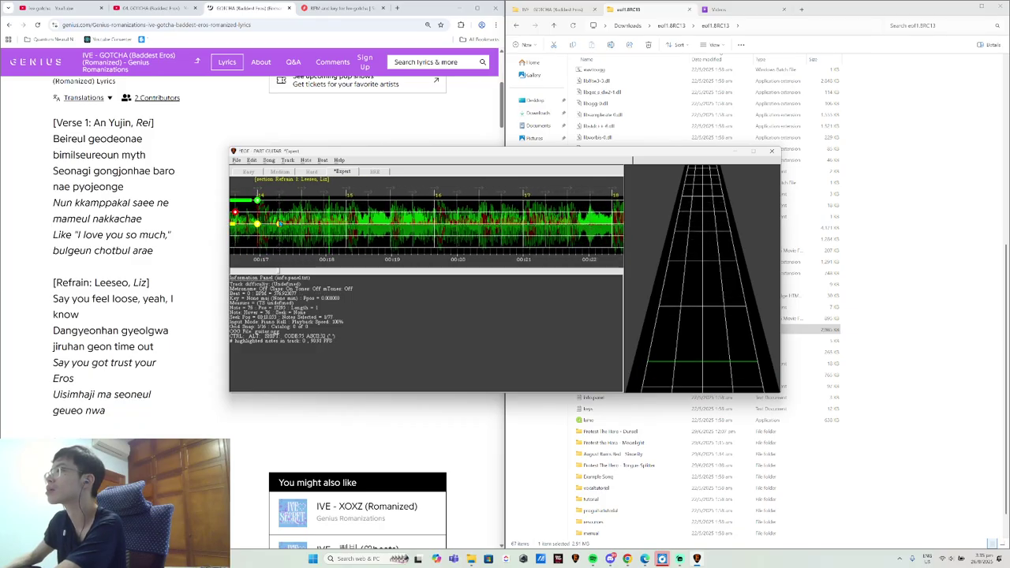
pyautogui.rightClick(302, 224)
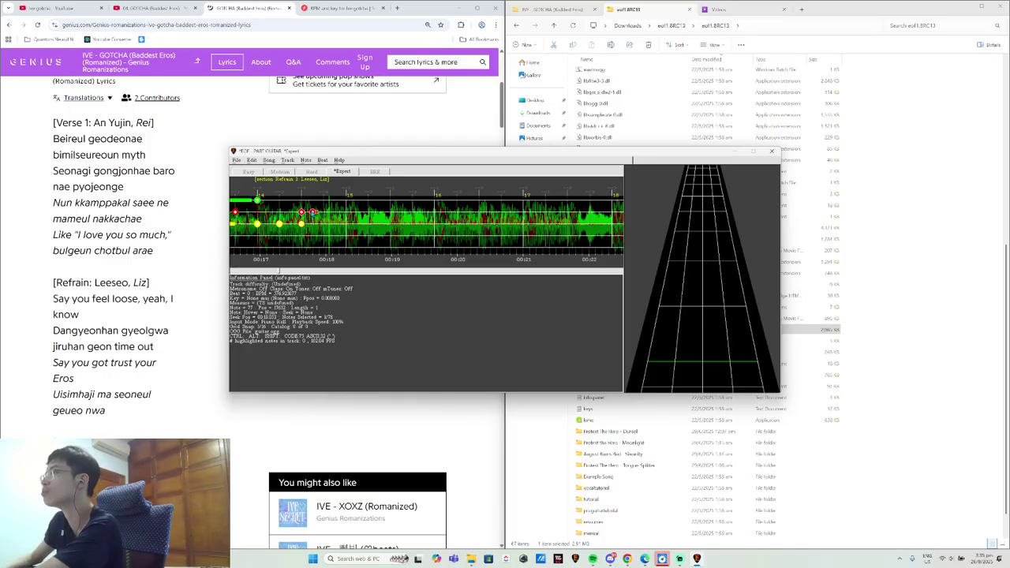
# - Add a green-yellow pair at measure 15, a red-yellow pair at about 0:19.0, and single yellow notes at about 0:18.0, 0:18.6 and 0:19.3
pyautogui.press('space')
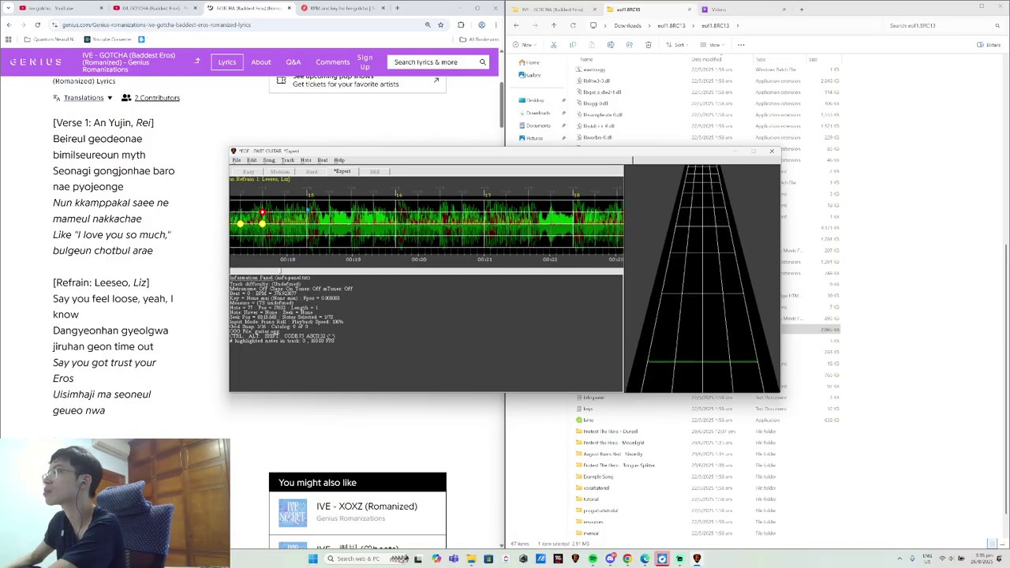
pyautogui.press('space')
pyautogui.rightClick(292, 203)
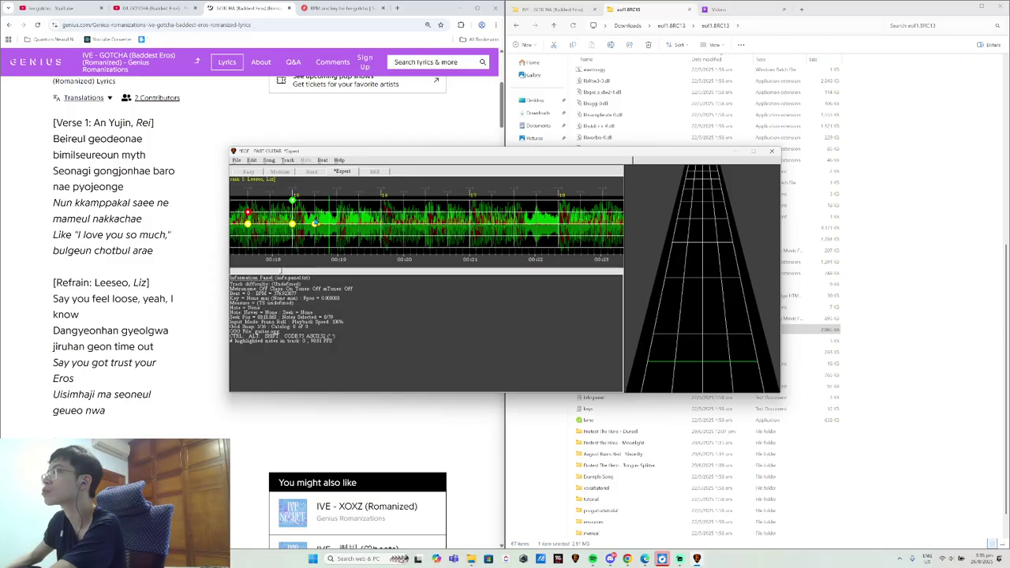
pyautogui.rightClick(336, 213)
pyautogui.rightClick(337, 224)
pyautogui.rightClick(364, 224)
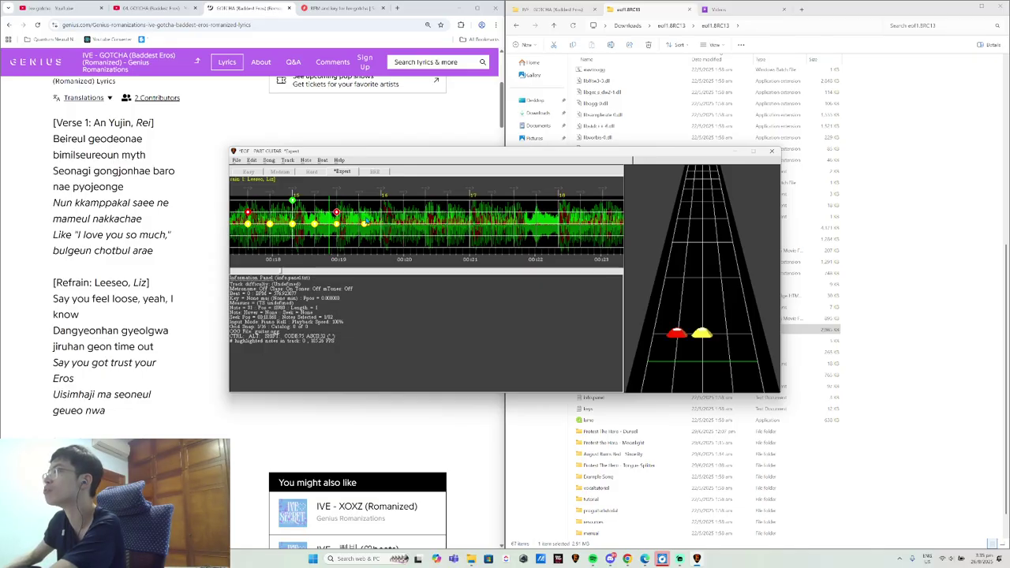
# - Add a green-yellow pair at the start of measure 16, a yellow note at about 0:20.0 and a red-yellow pair at about 0:20.3
pyautogui.rightClick(381, 201)
pyautogui.rightClick(381, 224)
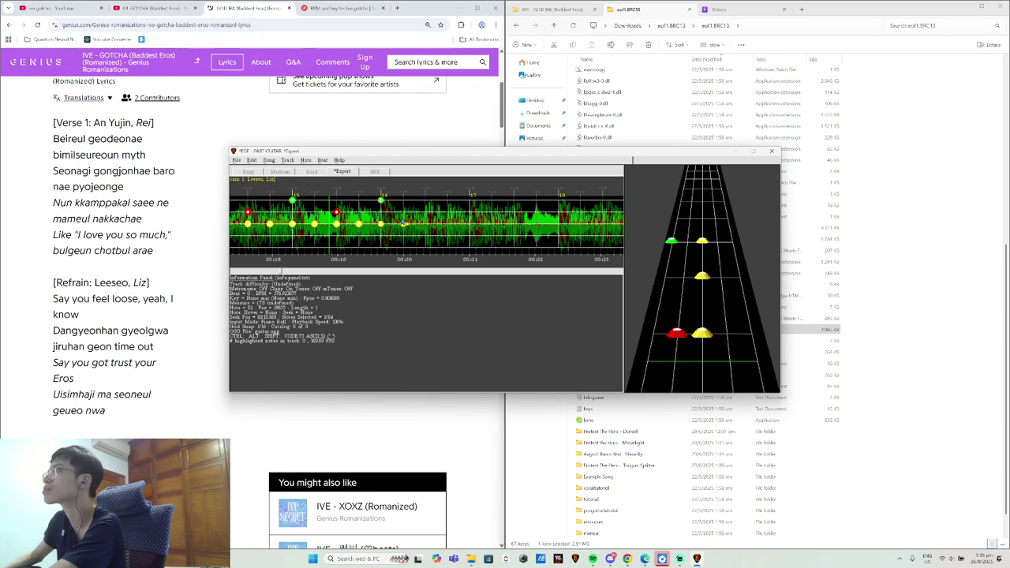
pyautogui.rightClick(408, 224)
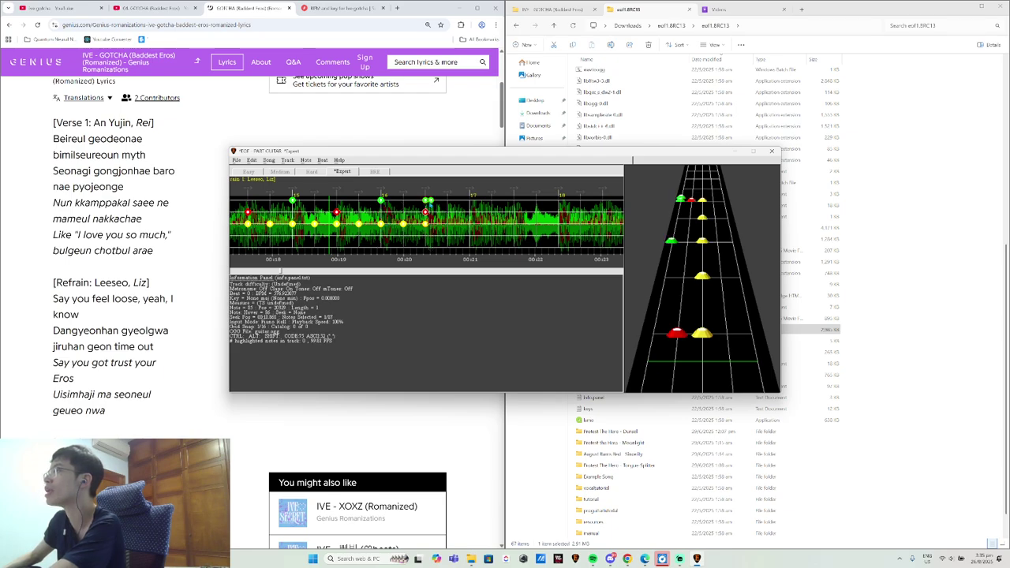
# - Continue the short-note pattern through measure 17, with a red-yellow pair at about 0:21.7 and a green-yellow pair at the start of measure 18
pyautogui.rightClick(426, 200)
pyautogui.rightClick(446, 224)
pyautogui.rightClick(463, 213)
pyautogui.rightClick(463, 224)
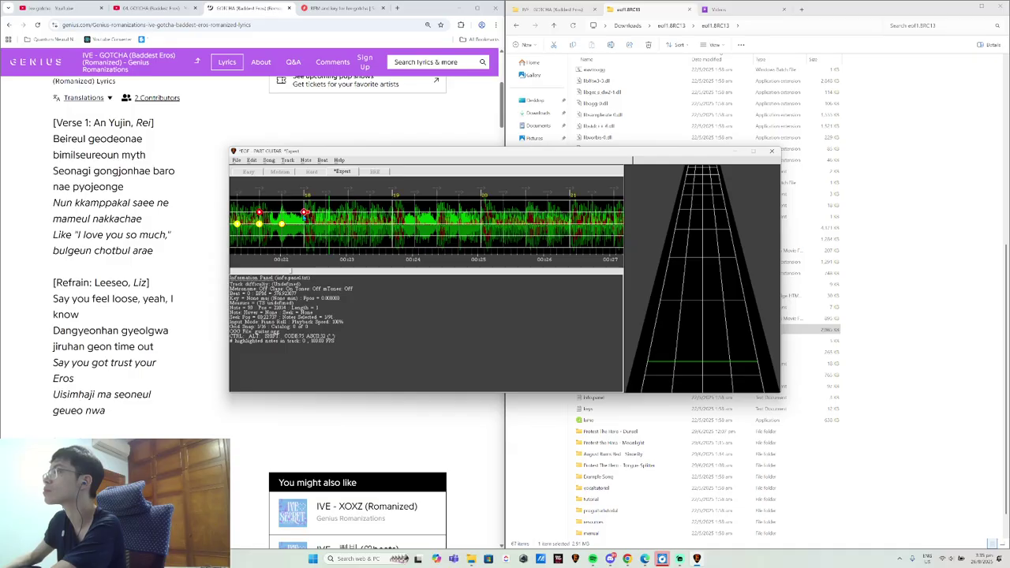
pyautogui.click(304, 224)
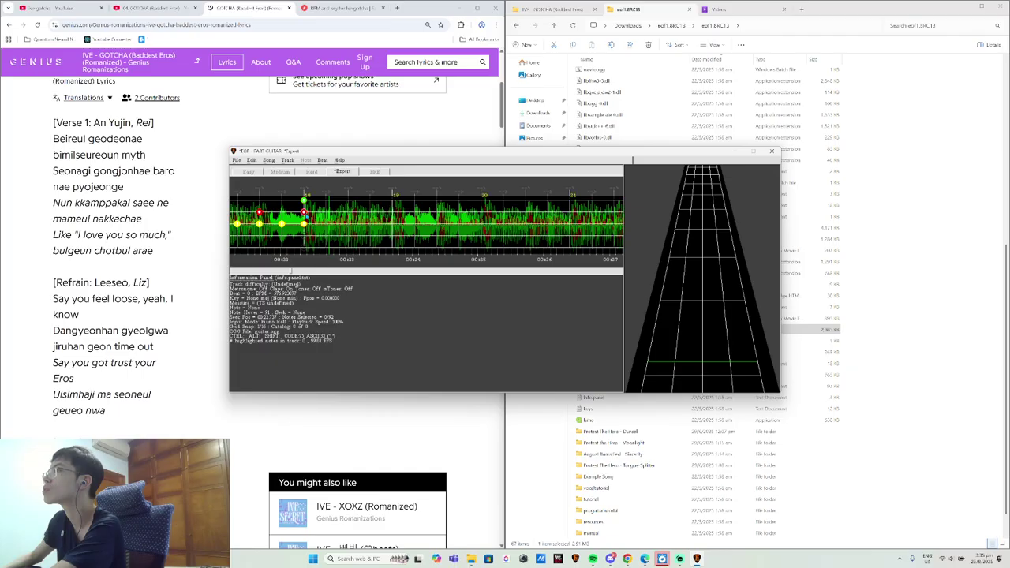
# - Remove the green-yellow pair at the start of measure 18 and add a short green note at about 0:17.8
pyautogui.press('space')
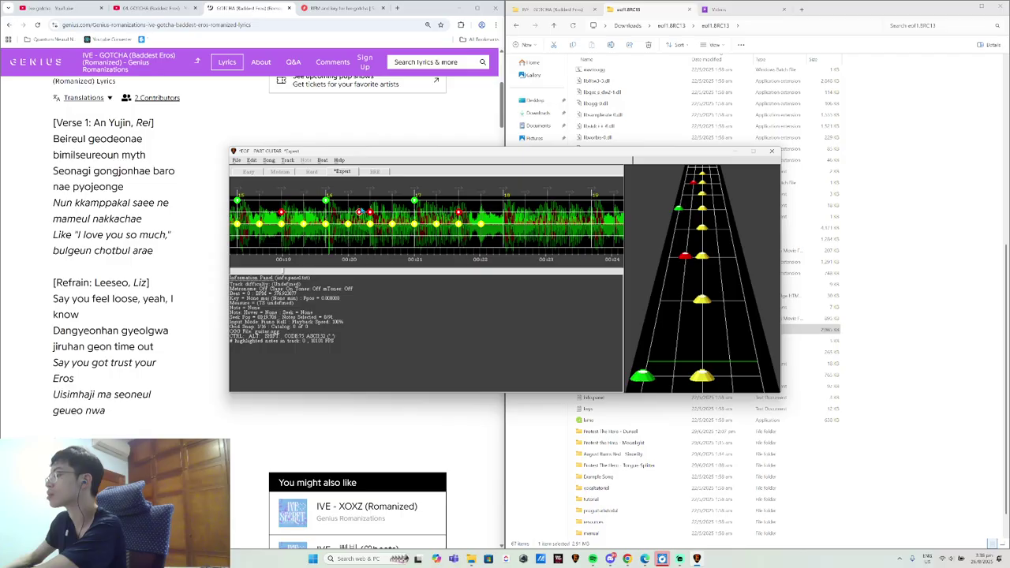
pyautogui.scroll(3, 360, 211)
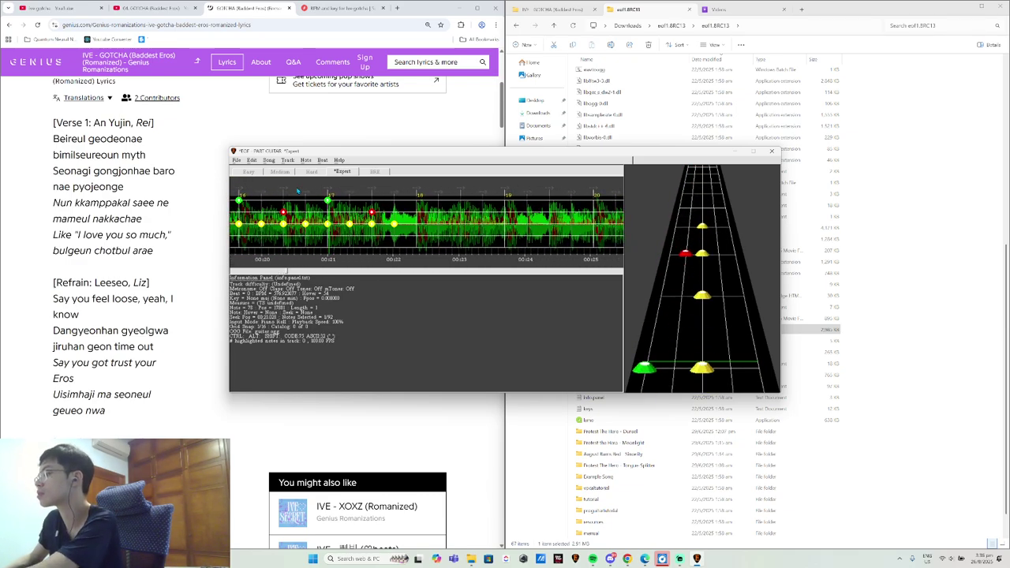
# - Add short green notes at about 0:20.2 and 0:20.5 and a short red note at about 0:20.8
pyautogui.press('space')
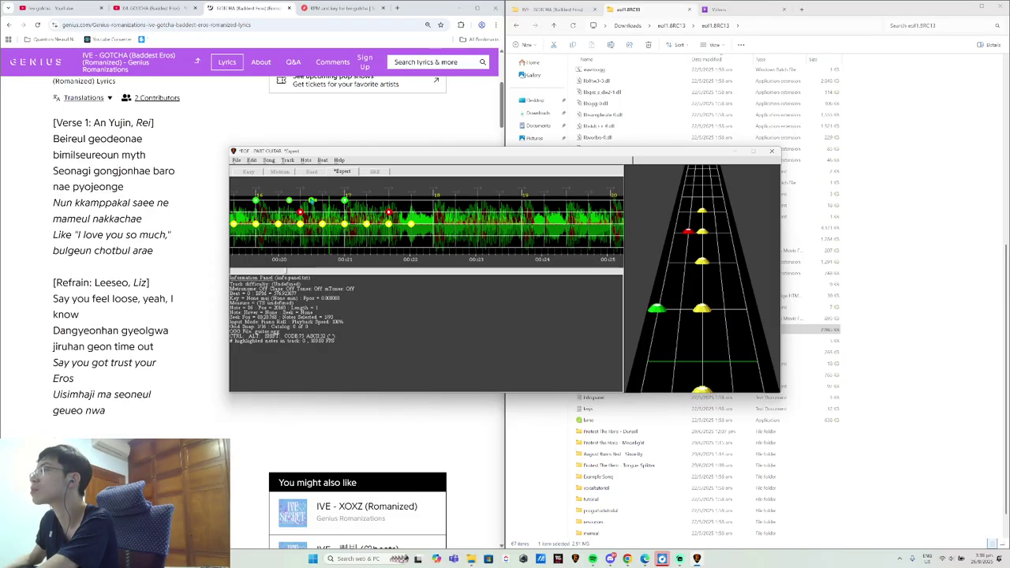
pyautogui.scroll(2, 312, 201)
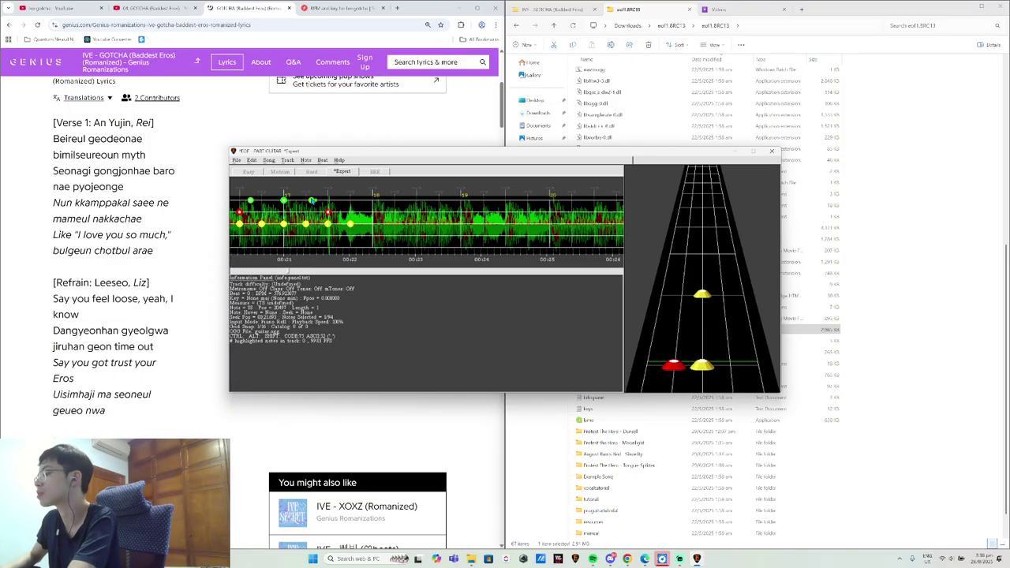
pyautogui.scroll(2, 313, 203)
pyautogui.press('space')
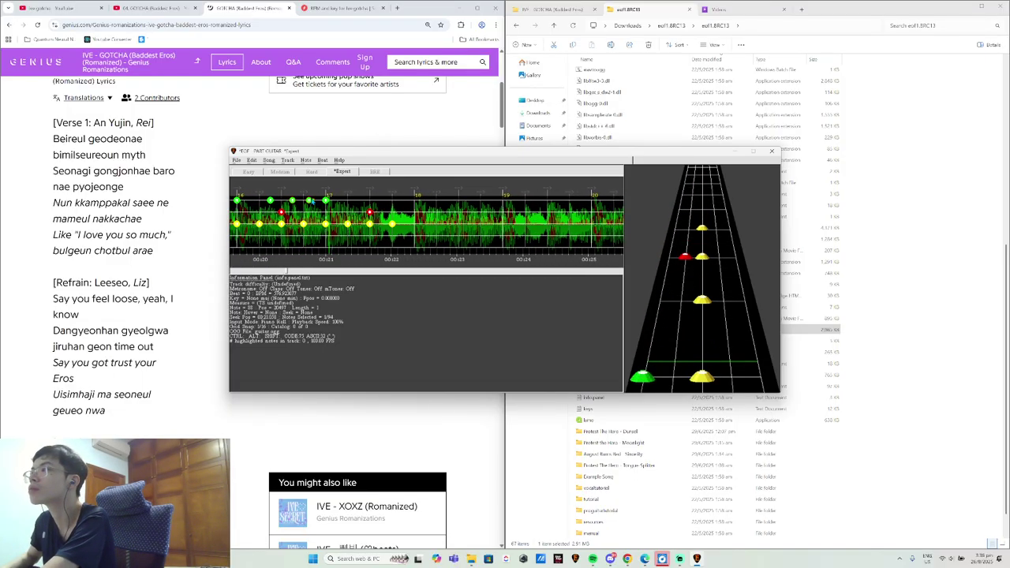
pyautogui.press('space')
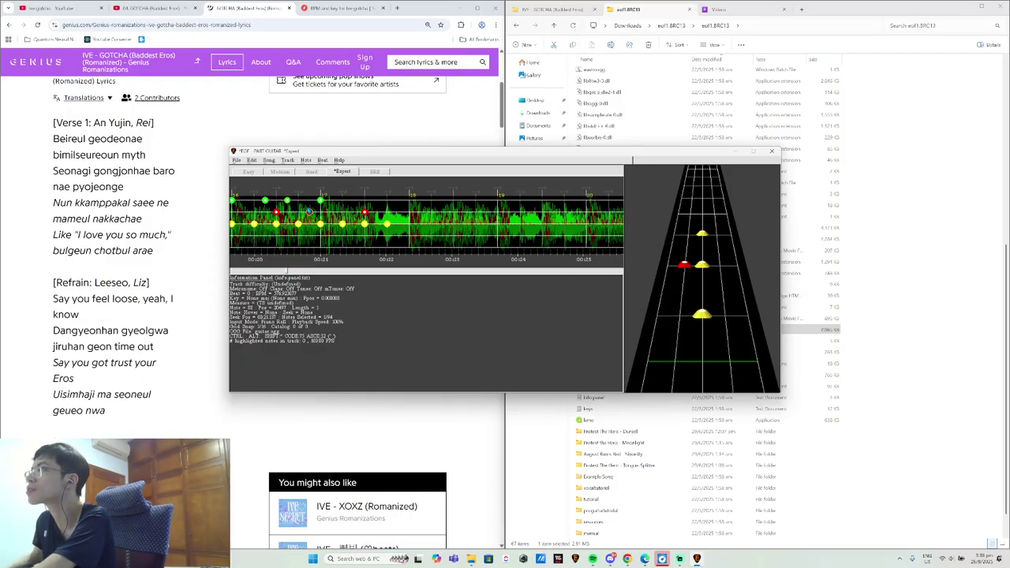
pyautogui.scroll(18, 392, 236)
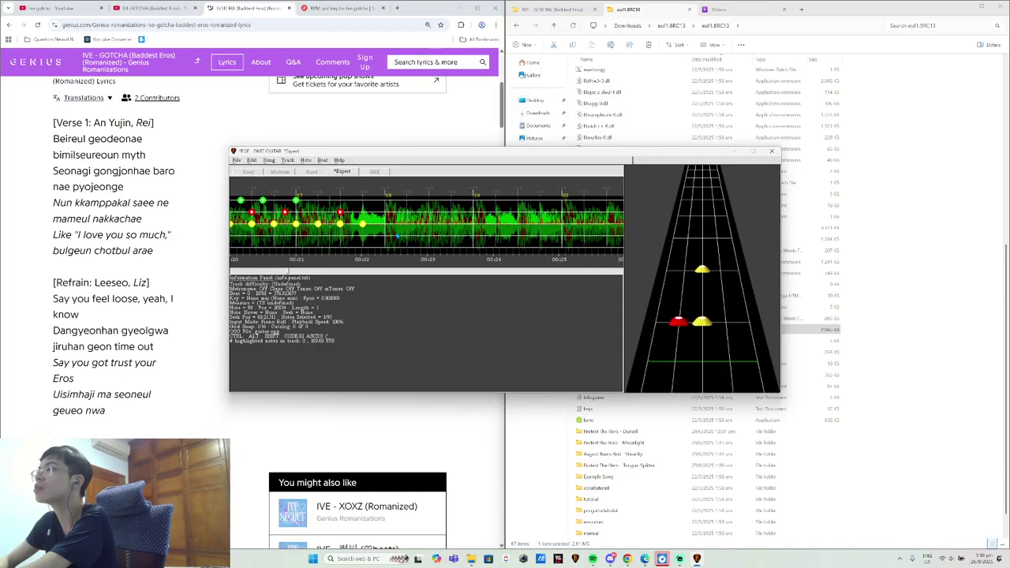
# - Check Refrain 1 by playback and add short green notes at about 0:21.5 and 0:21.8
pyautogui.press('space')
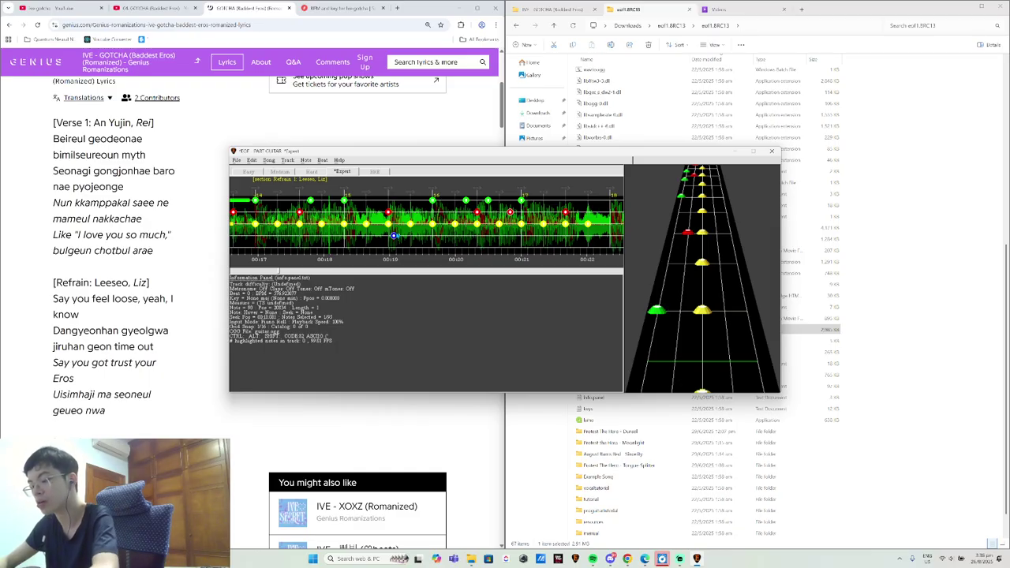
pyautogui.press('space')
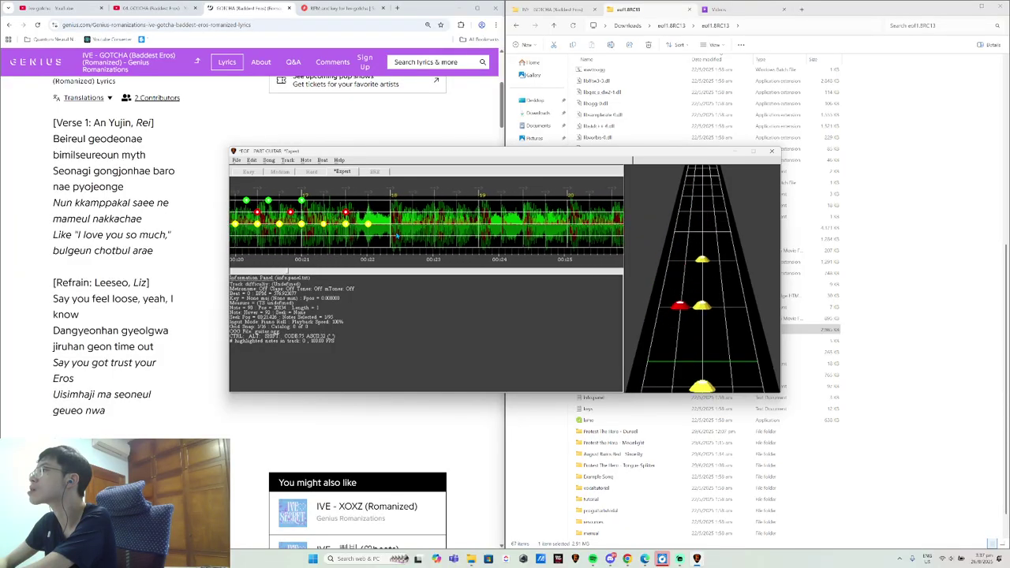
pyautogui.press('space')
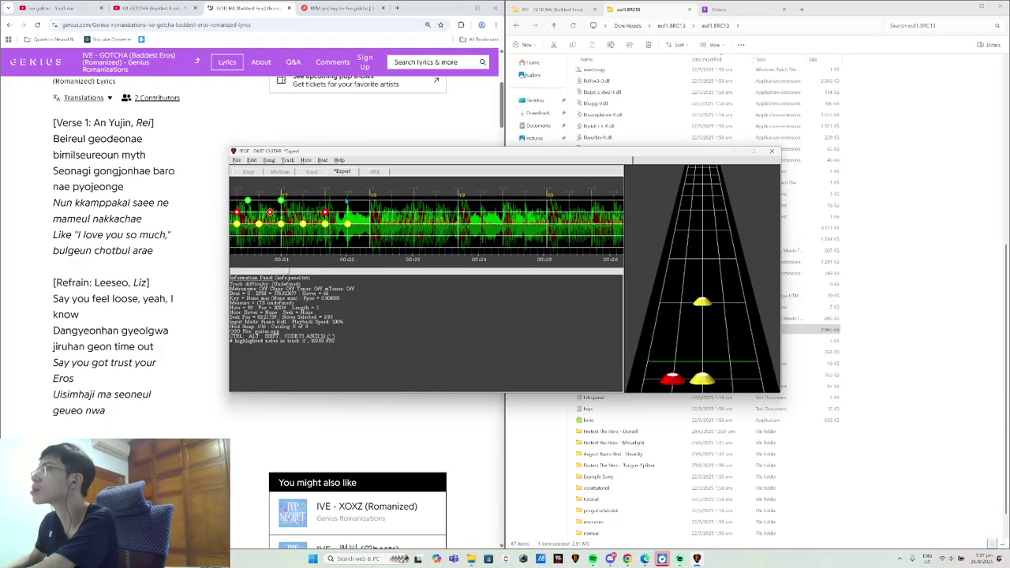
pyautogui.press('space')
pyautogui.press('space')
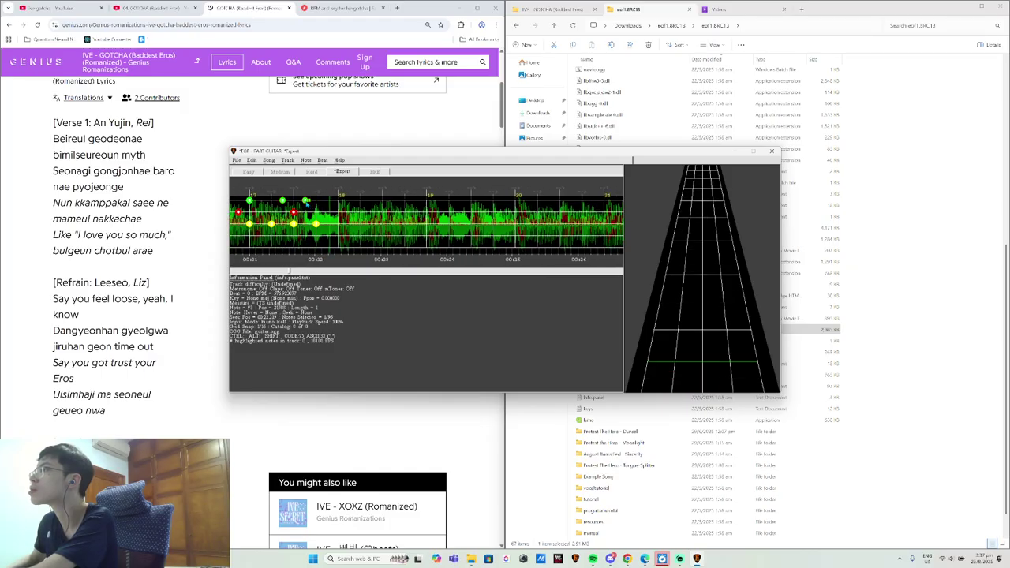
pyautogui.press('space')
pyautogui.press('space')
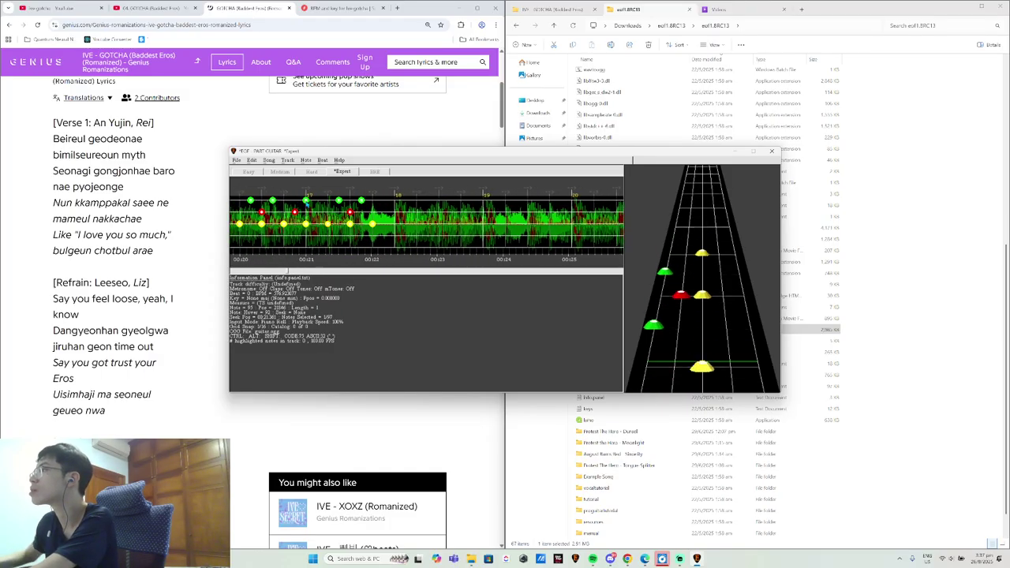
# - Add a green-yellow pair at the start of measure 18, save the project and play back Refrain 1
pyautogui.press('space')
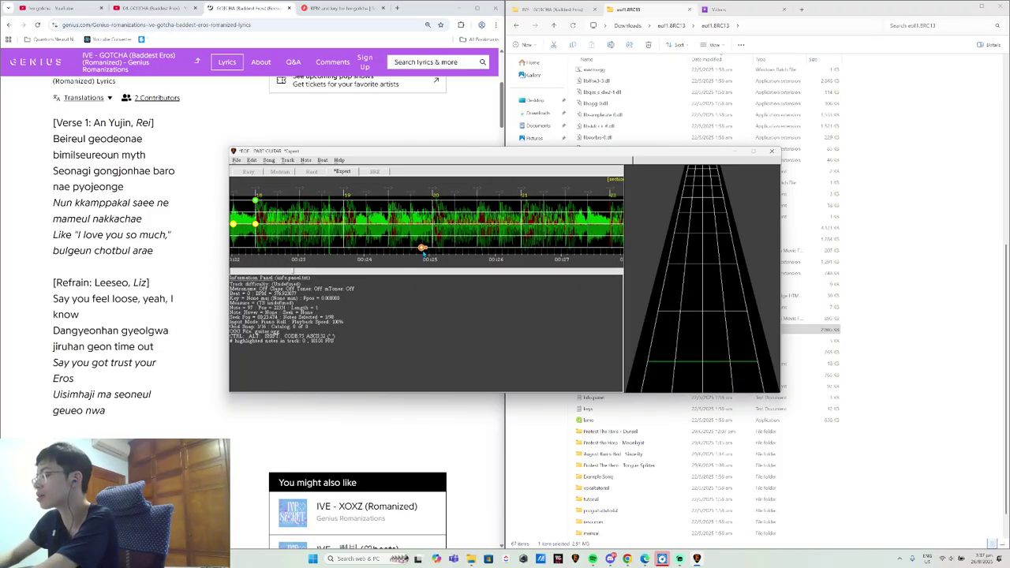
pyautogui.press('Left')
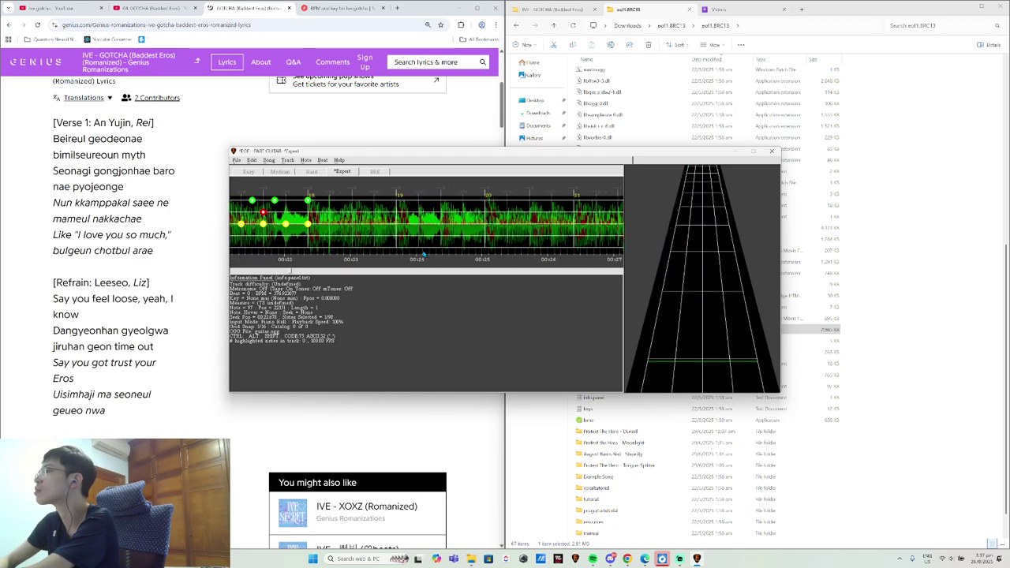
pyautogui.hotkey('ctrl', 's')
pyautogui.press('Left')
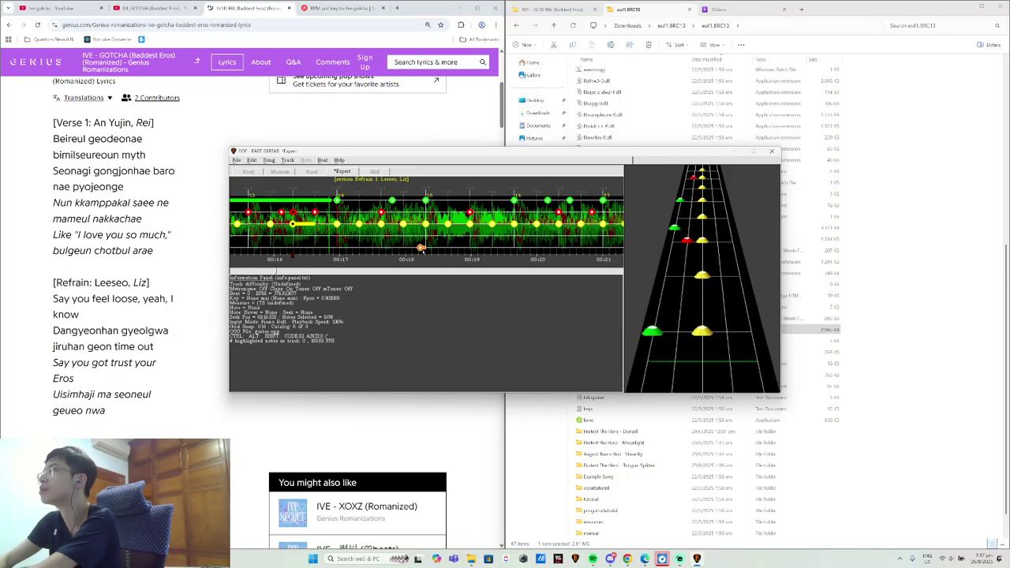
pyautogui.press('space')
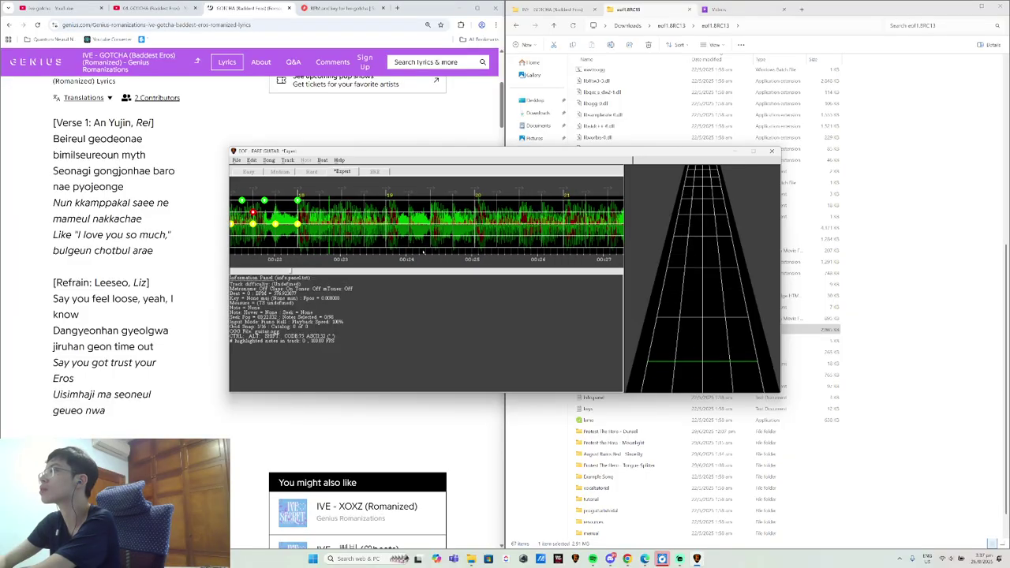
# - Replace the green-yellow pair at the start of measure 18 with a green-red pair
pyautogui.press('Left')
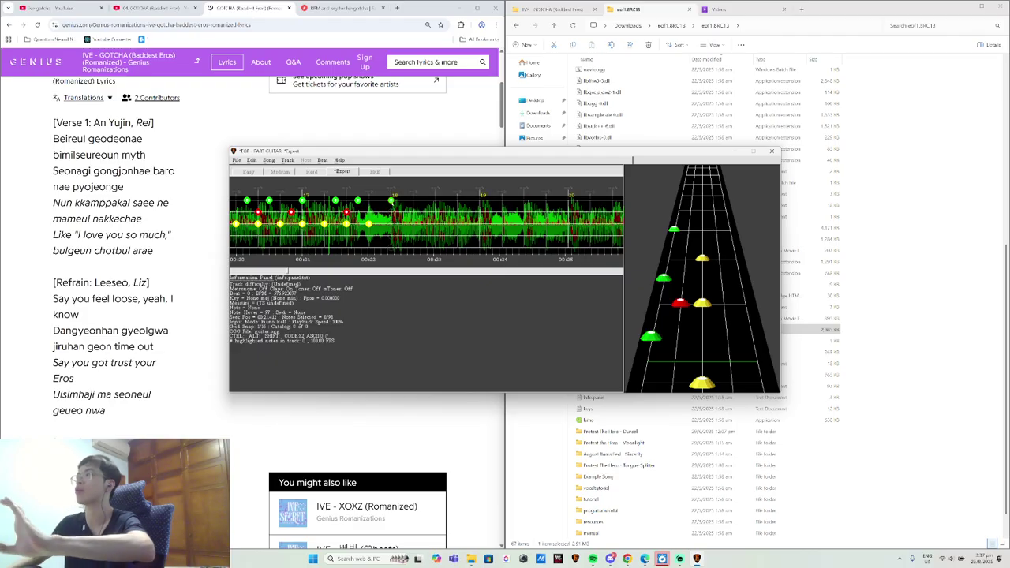
pyautogui.rightClick(392, 207)
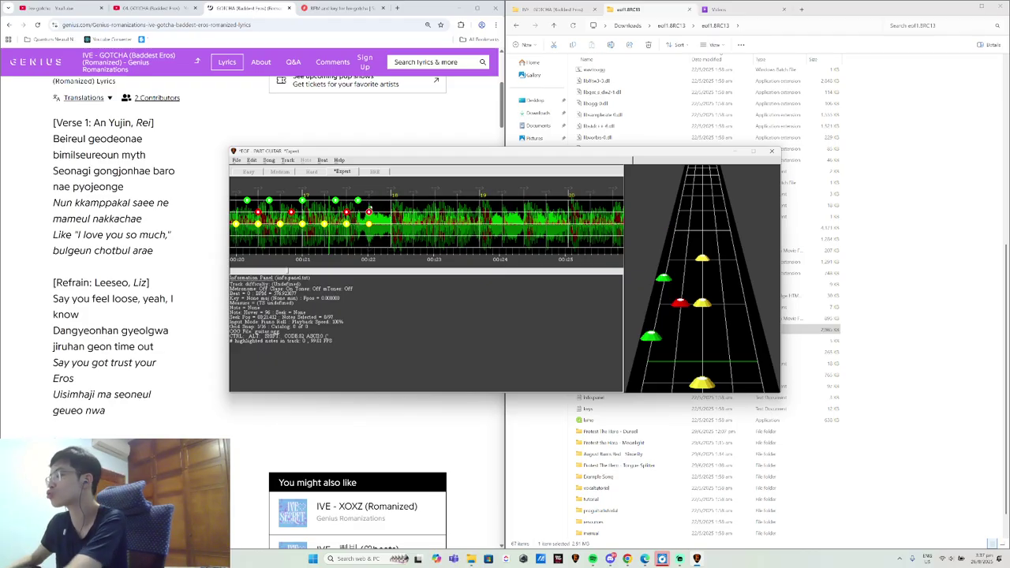
pyautogui.scroll(3, 372, 206)
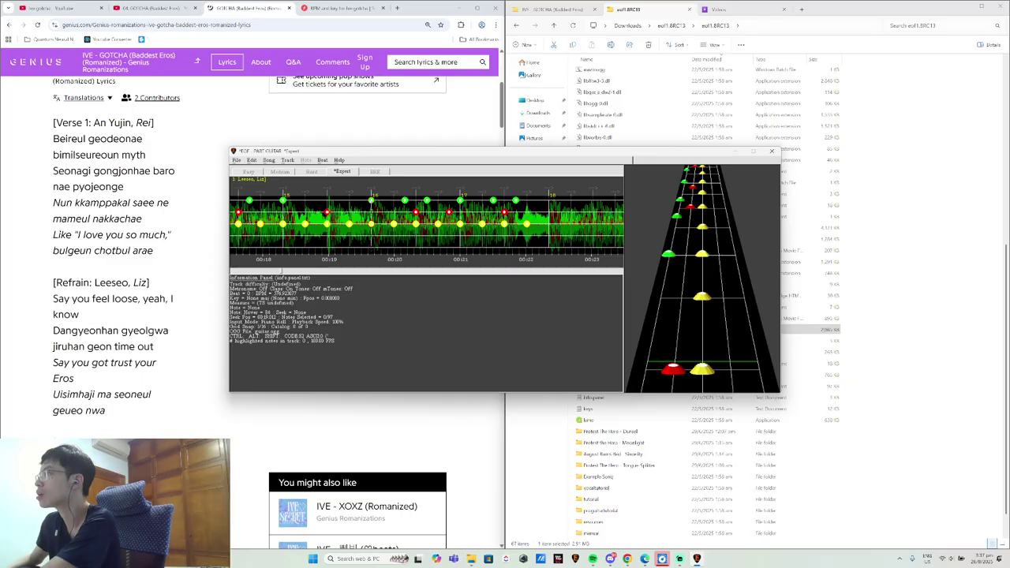
pyautogui.click(376, 199)
pyautogui.rightClick(549, 211)
pyautogui.rightClick(552, 200)
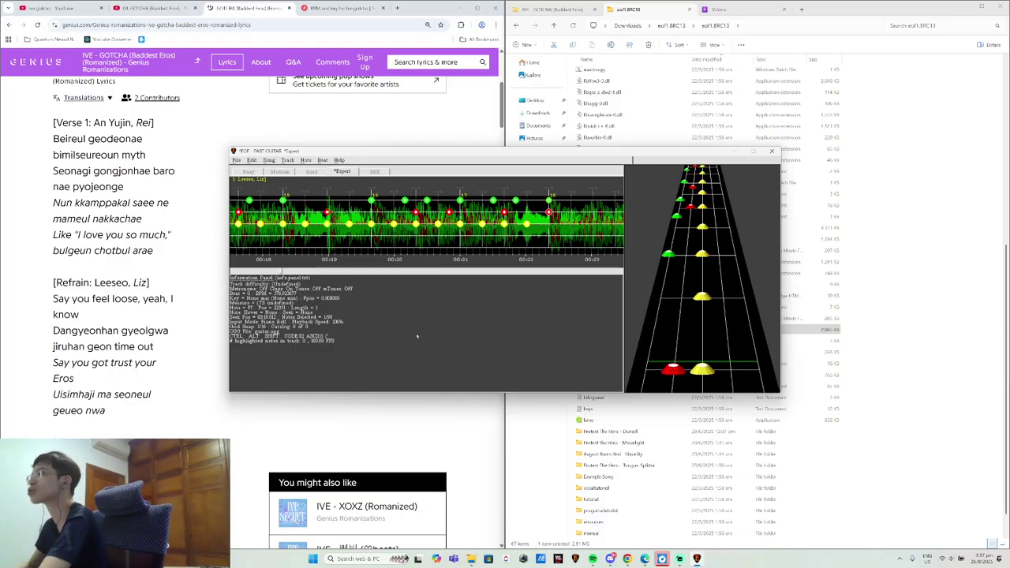
# - Add yellow notes at about 0:22.7, 0:23.4 and 0:24.0, a red-yellow pair at about 0:23.0 and a green-red pair at measure 19
pyautogui.press('space')
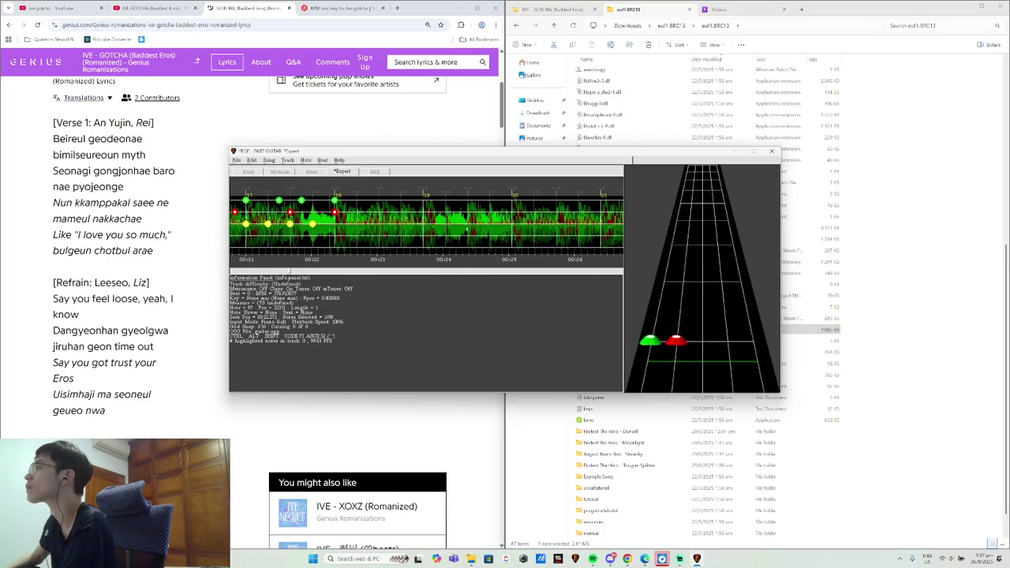
pyautogui.click(326, 212)
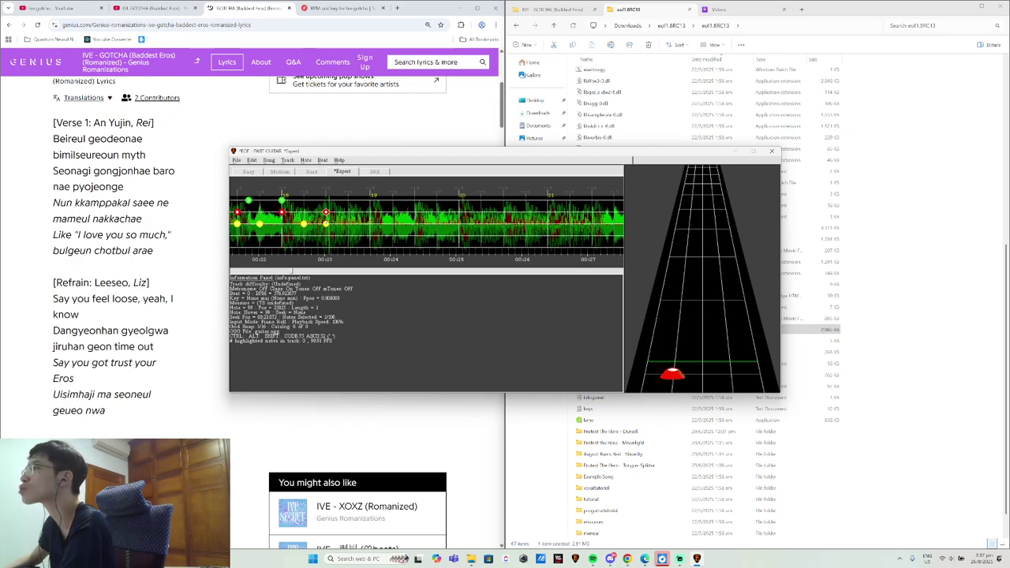
pyautogui.click(347, 224)
pyautogui.click(370, 212)
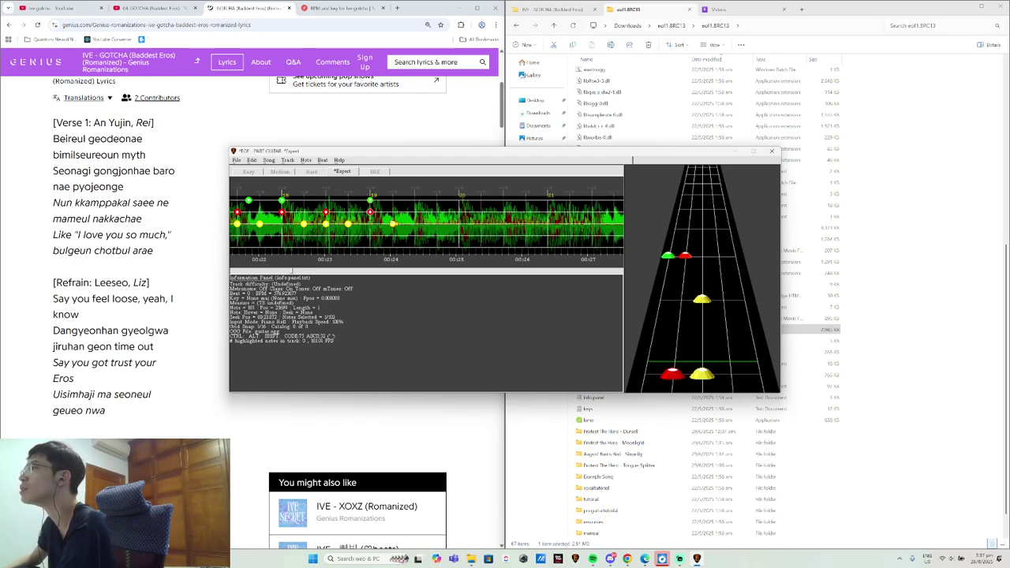
# - Continue the pattern through measure 21 with red-yellow pairs at about 0:24.4, 0:25.7 and 0:27.1, green-red pairs at measures 20 and 21, and single yellows between
pyautogui.click(414, 211)
pyautogui.click(418, 224)
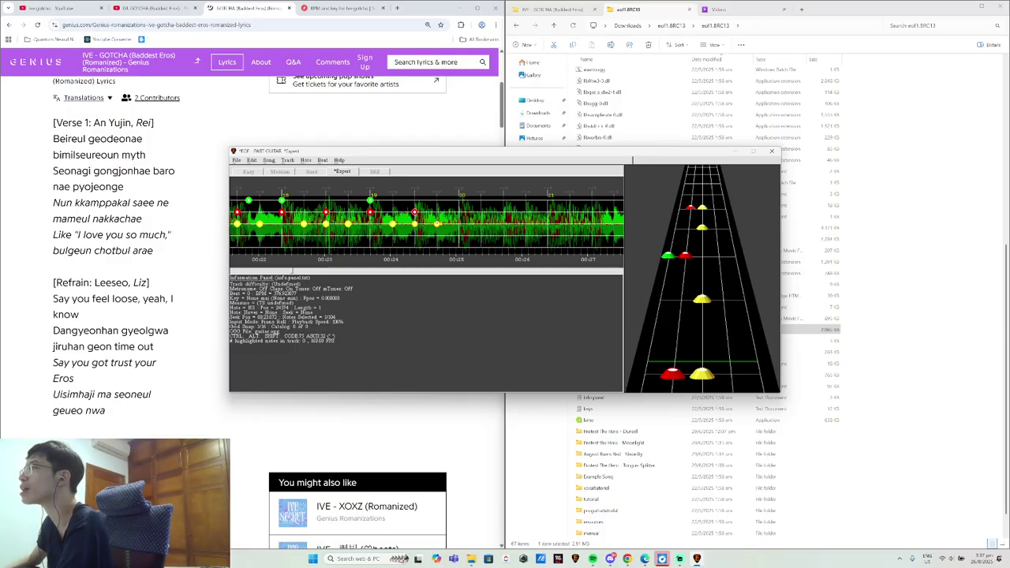
pyautogui.click(459, 212)
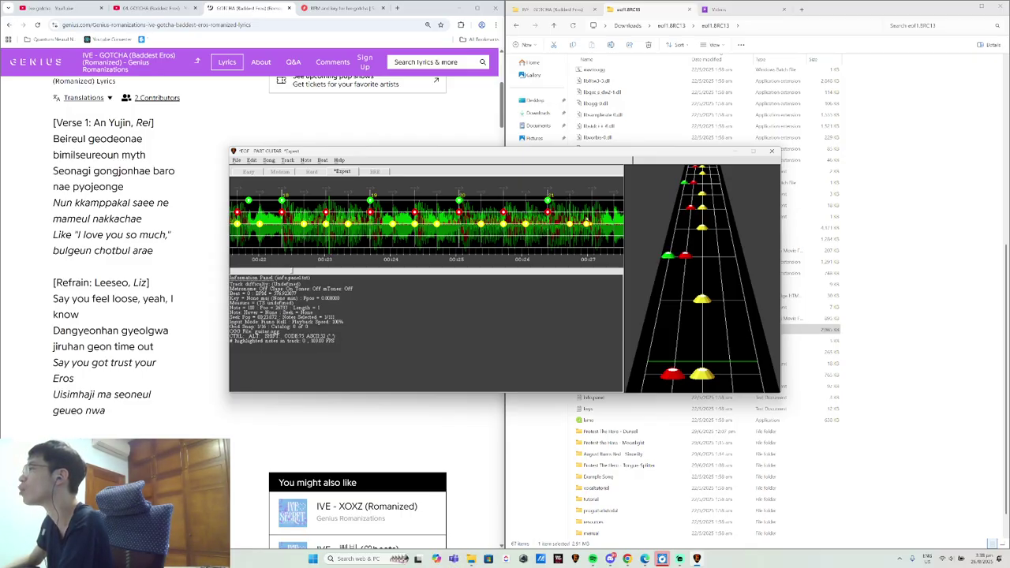
pyautogui.click(591, 212)
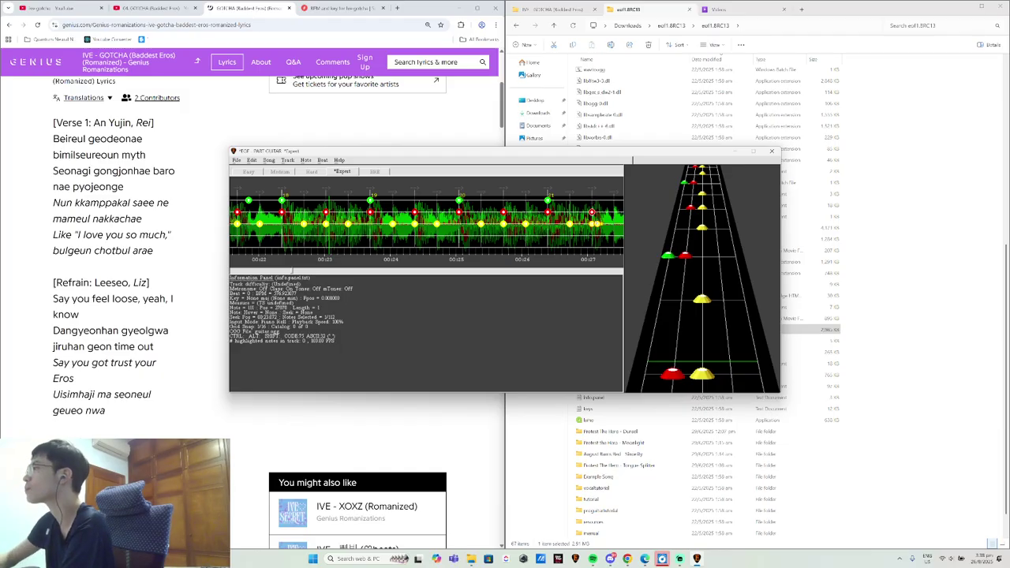
pyautogui.press('space')
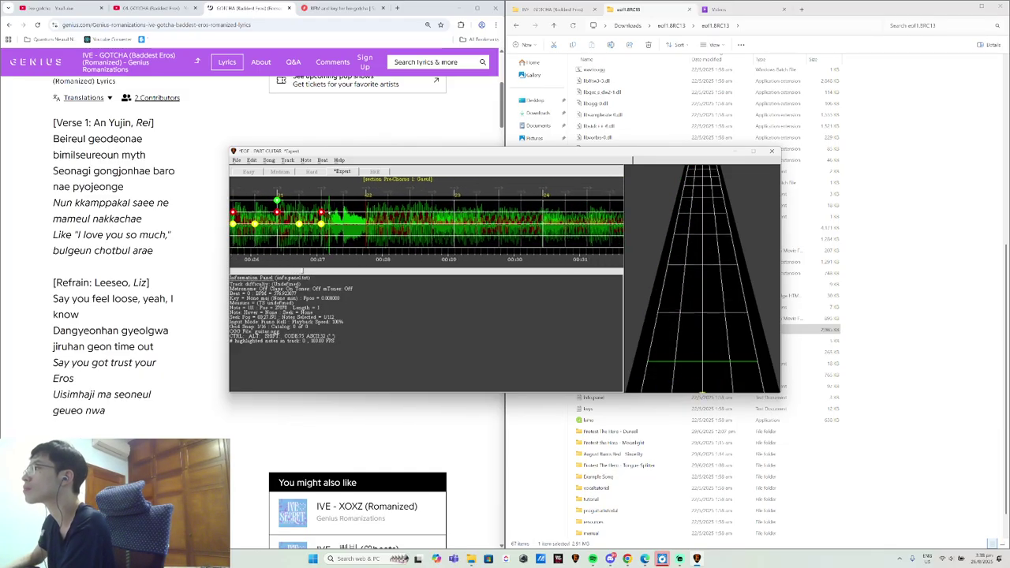
pyautogui.scroll(10, 355, 224)
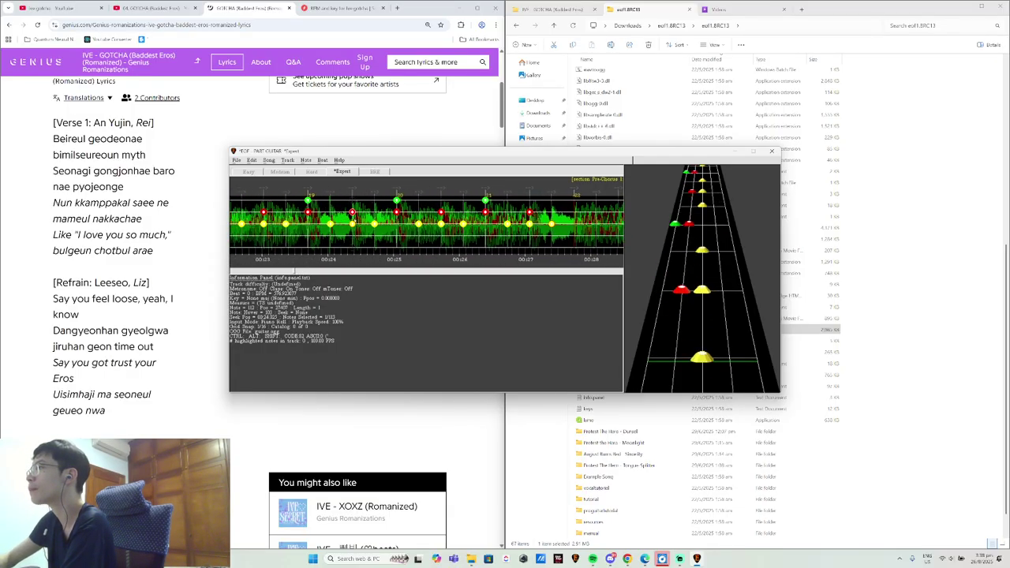
# - Add short green notes around measure 21 at about 0:25.9, 0:26.2 and 0:26.9
pyautogui.press('space')
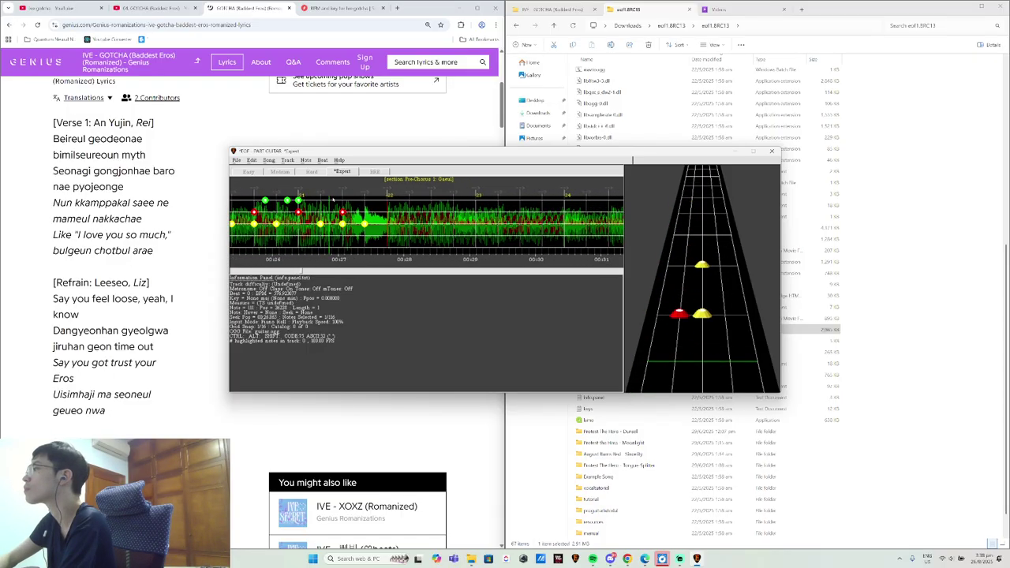
pyautogui.press('Left')
pyautogui.rightClick(334, 199)
pyautogui.press('Right')
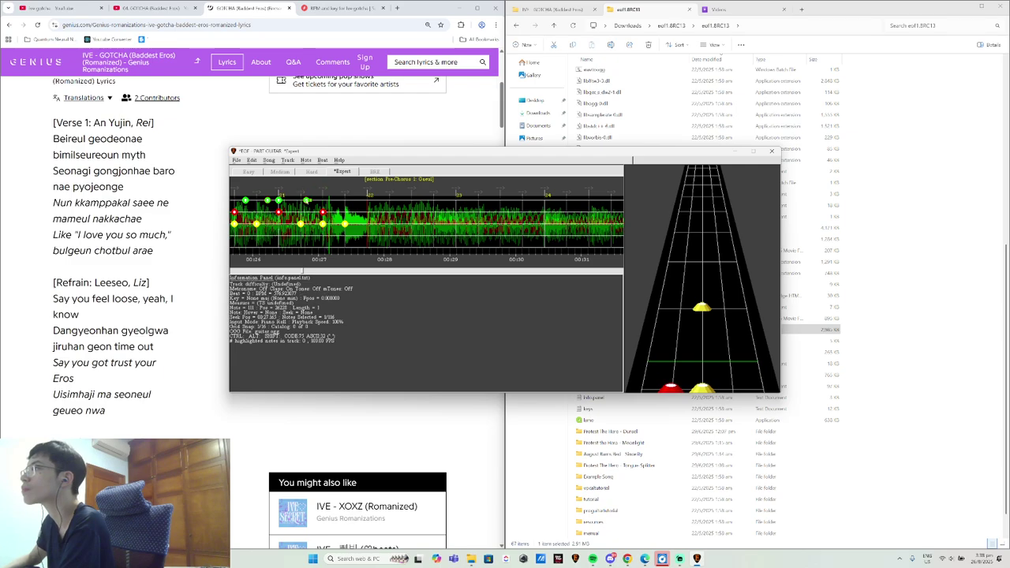
pyautogui.press('space')
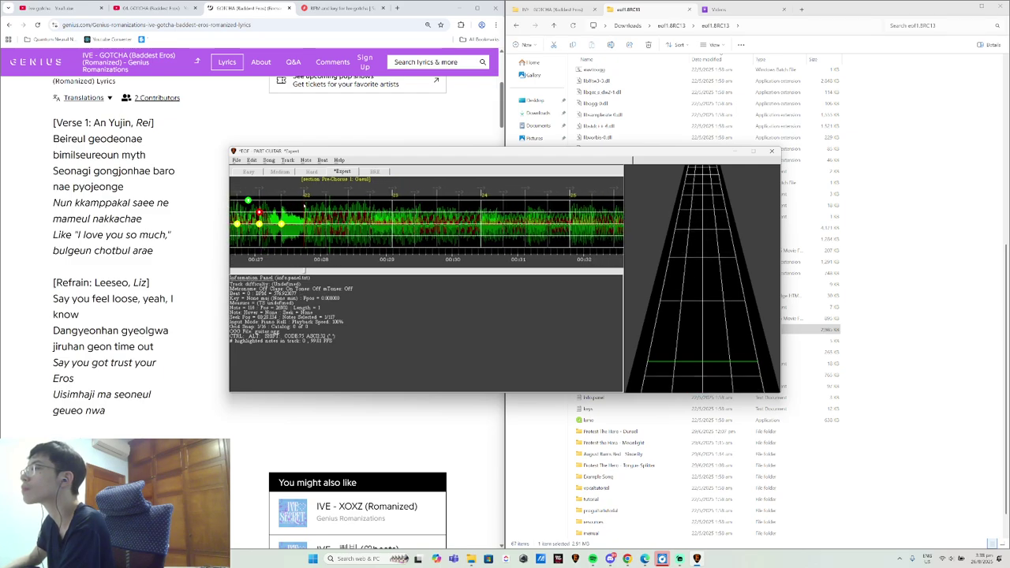
pyautogui.rightClick(303, 209)
# - Save the project and play back Refrain 1 before returning to the start of the song
pyautogui.press('Left')
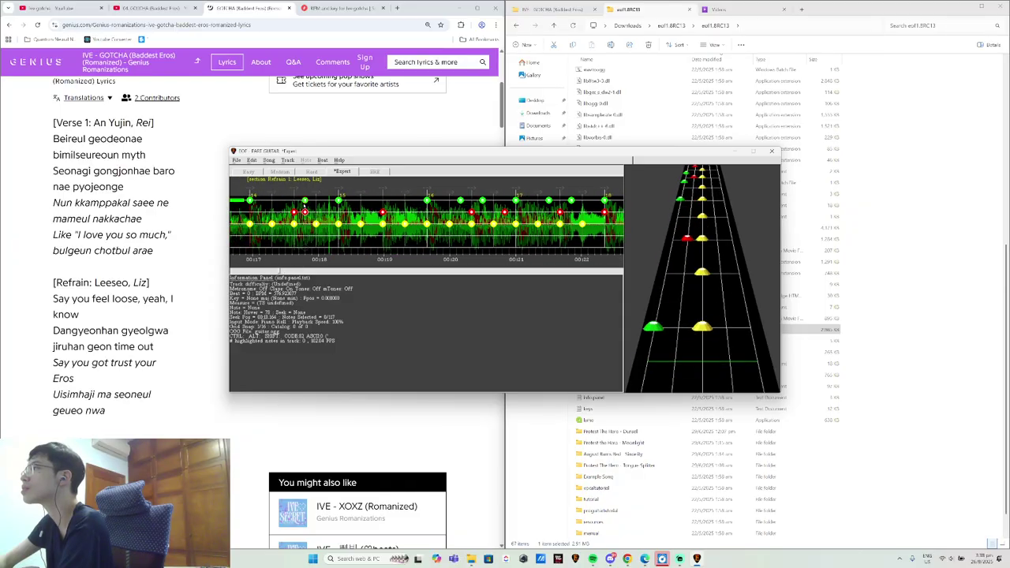
pyautogui.press('space')
pyautogui.press('space')
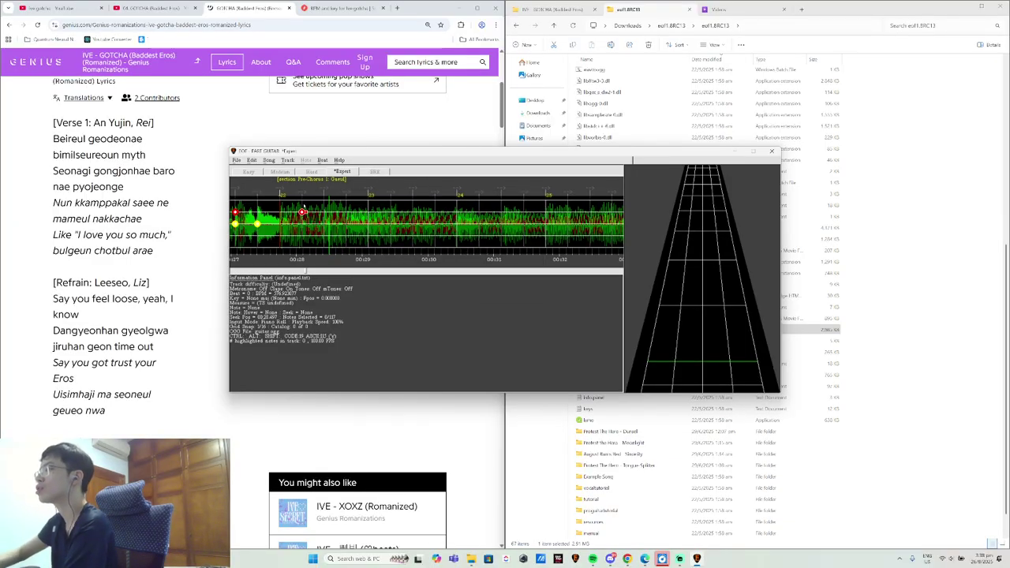
pyautogui.press('space')
pyautogui.press('End')
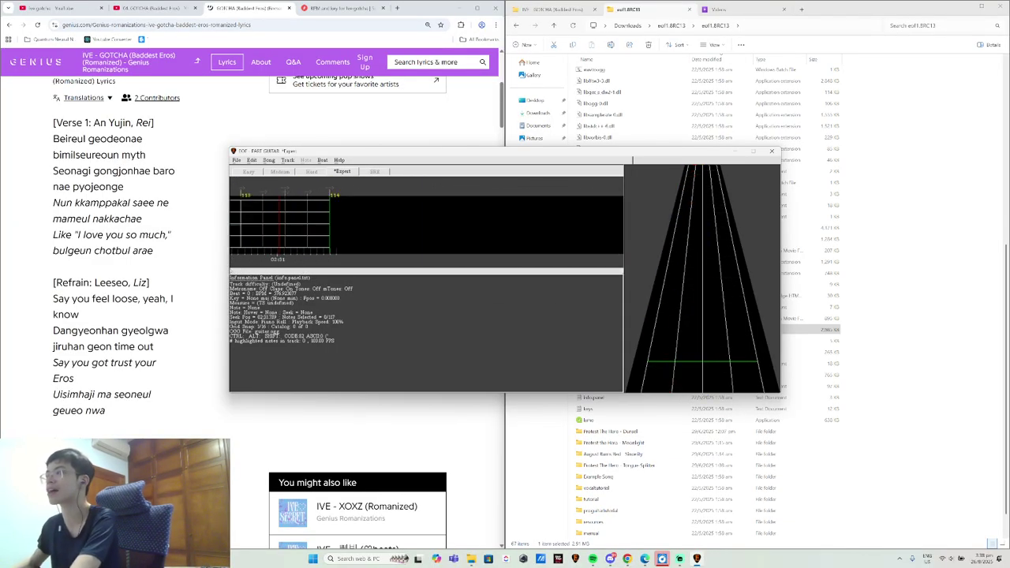
pyautogui.press('Home')
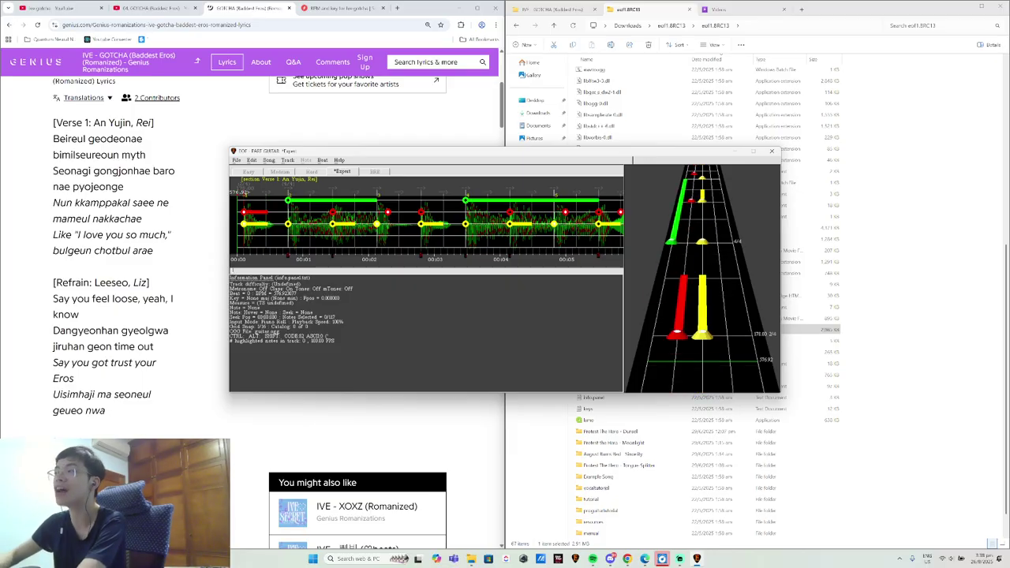
# - Play back the chart from the start of the song into Refrain 1 and save the project despite no changes
pyautogui.press('space')
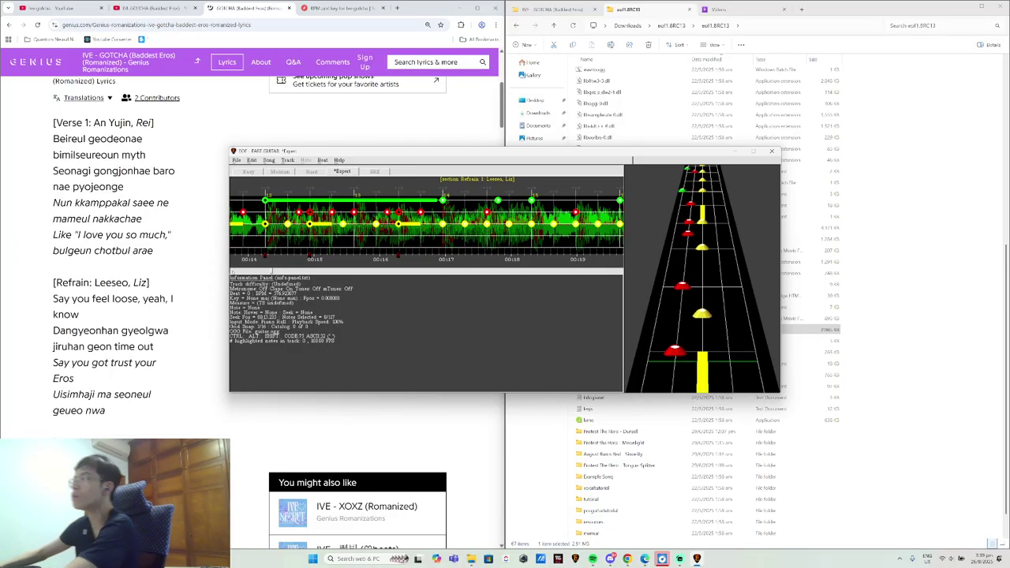
pyautogui.hotkey('ctrl', 's')
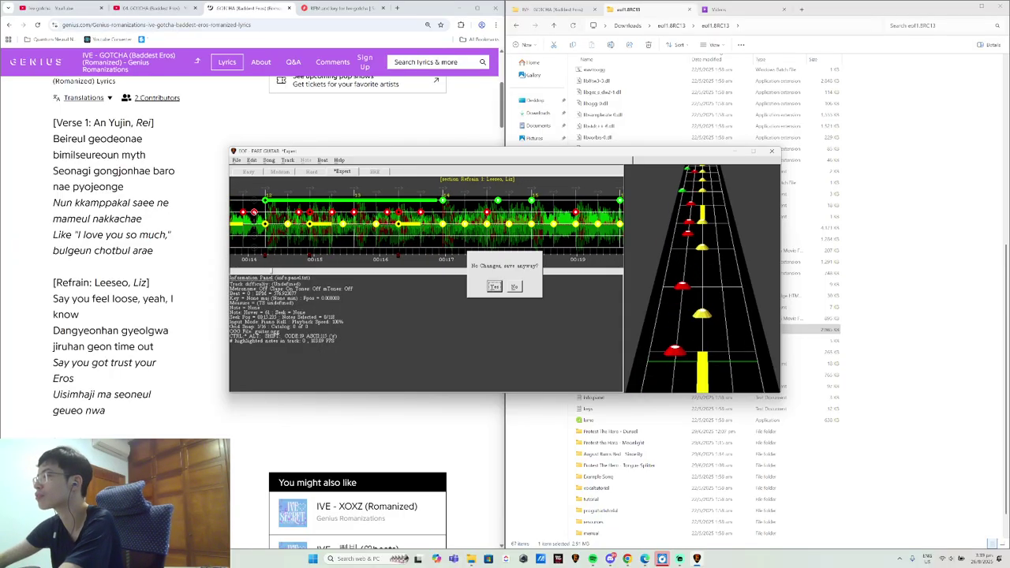
pyautogui.press('Return')
# - Return to the start of the song and play back Verse 1 and Refrain 1 up to Pre-Chorus 1
pyautogui.press('Left')
pyautogui.press('Home')
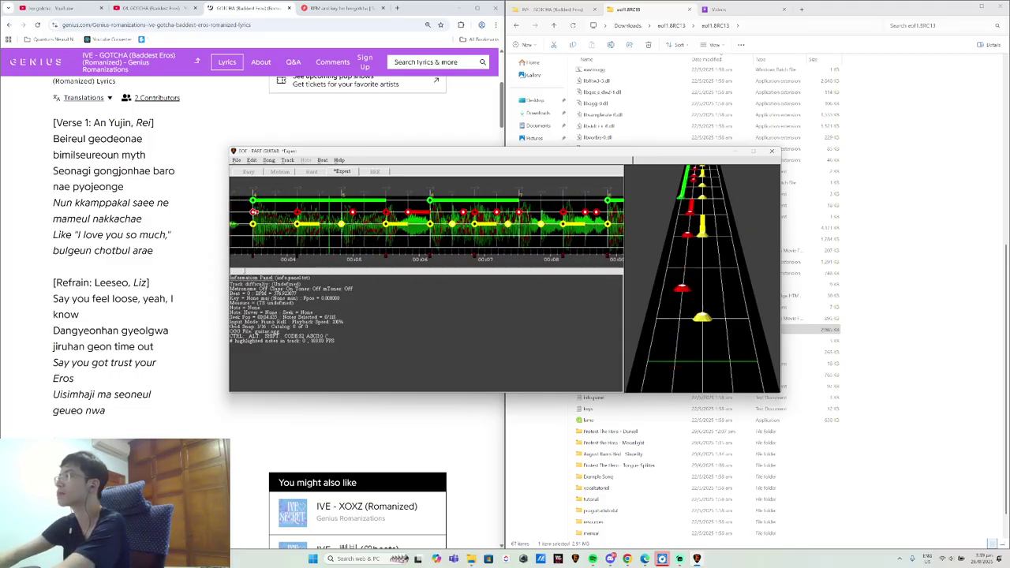
pyautogui.press('space')
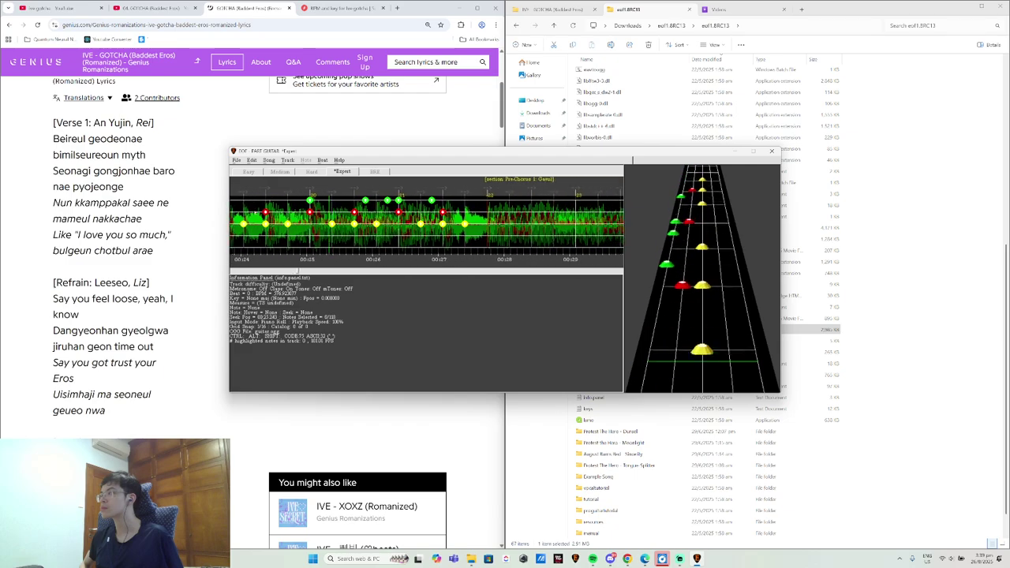
pyautogui.press('space')
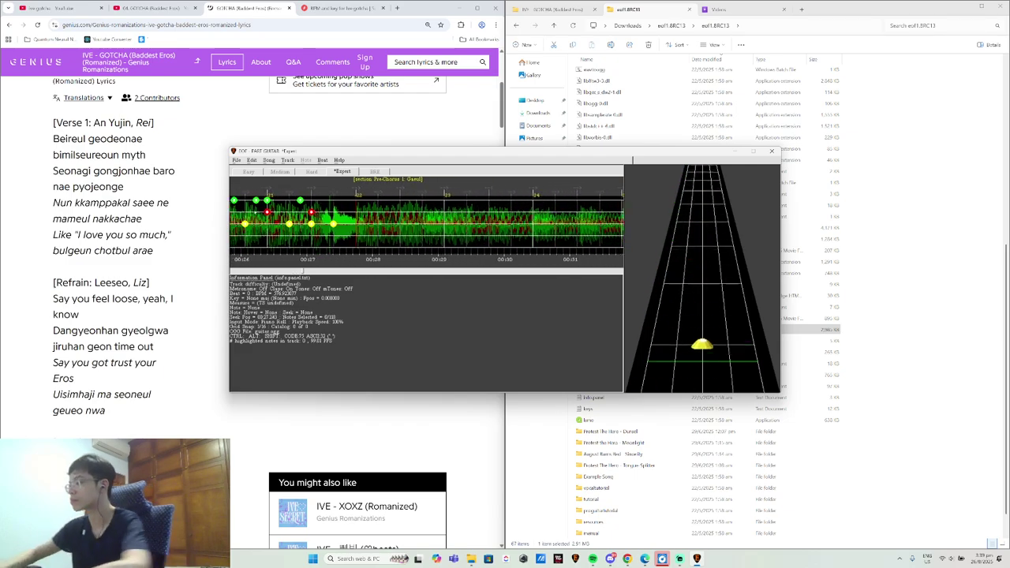
# - Go back to about 0:15 and replay the Refrain 1 notes up to Pre-Chorus 1
pyautogui.press('Left')
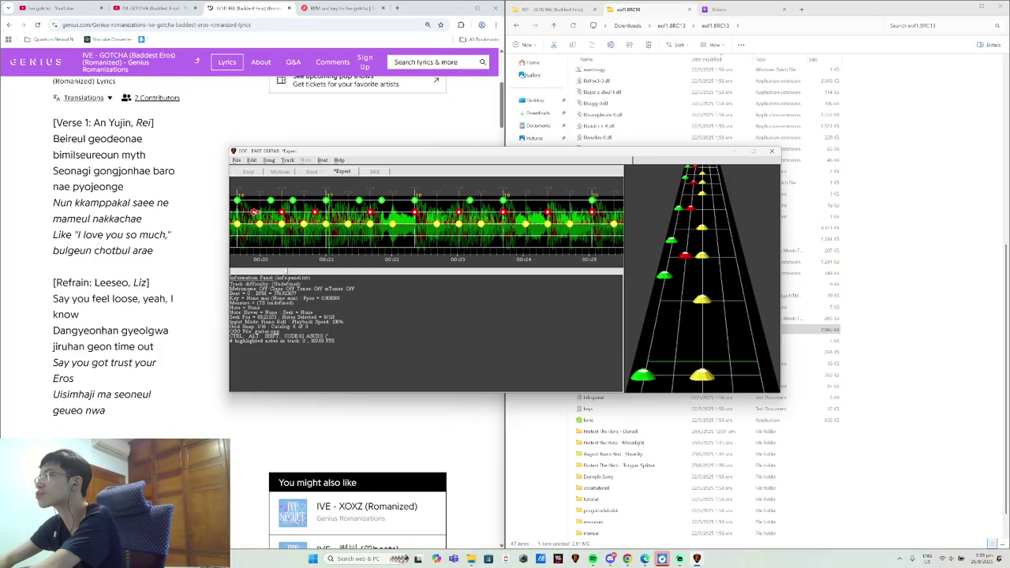
pyautogui.press('Right')
pyautogui.press('Right')
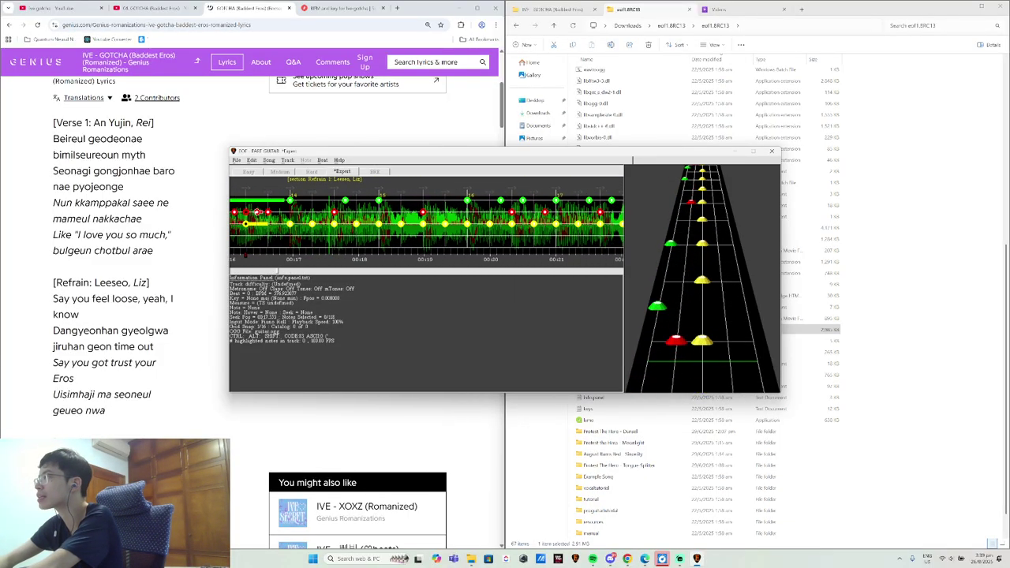
pyautogui.press('Right')
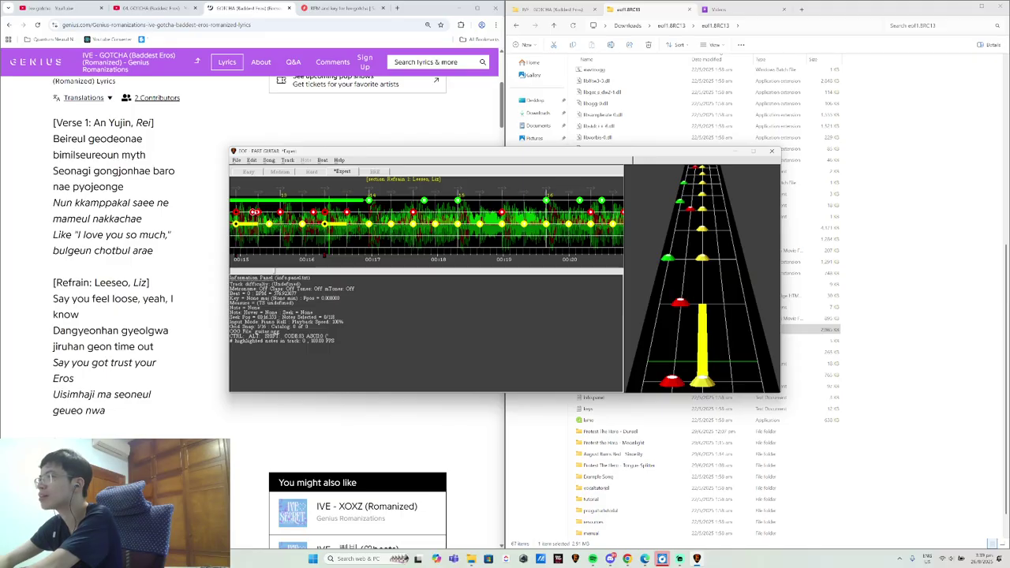
pyautogui.press('space')
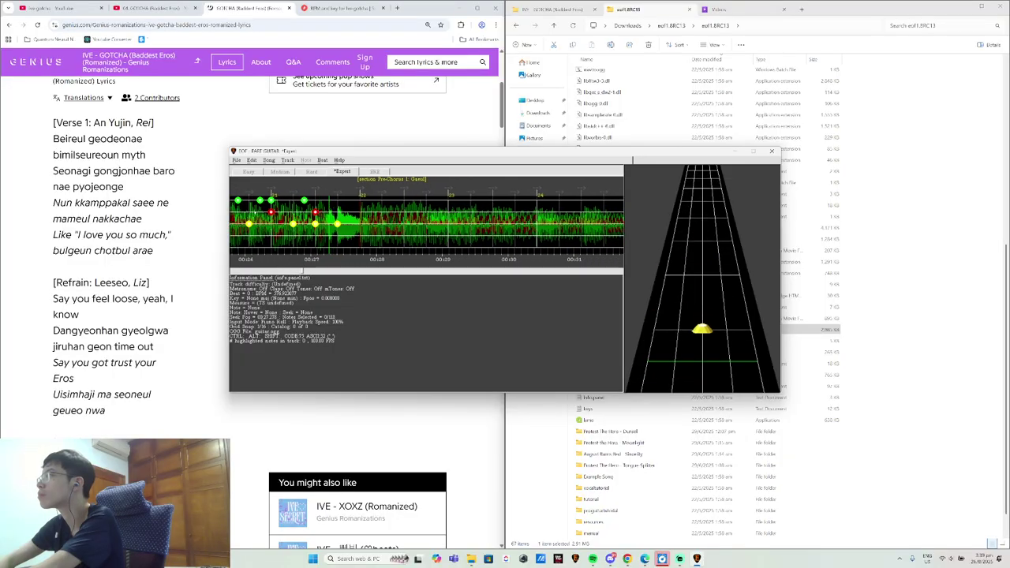
# - Save the project again and switch to Streamlabs Desktop
pyautogui.press('s')
pyautogui.press('Return')
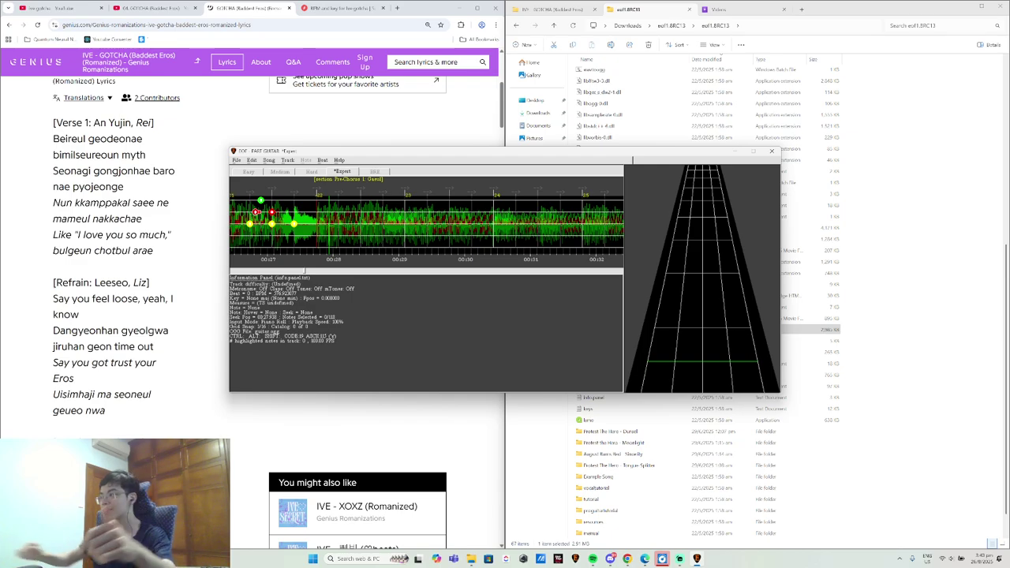
pyautogui.click(679, 558)
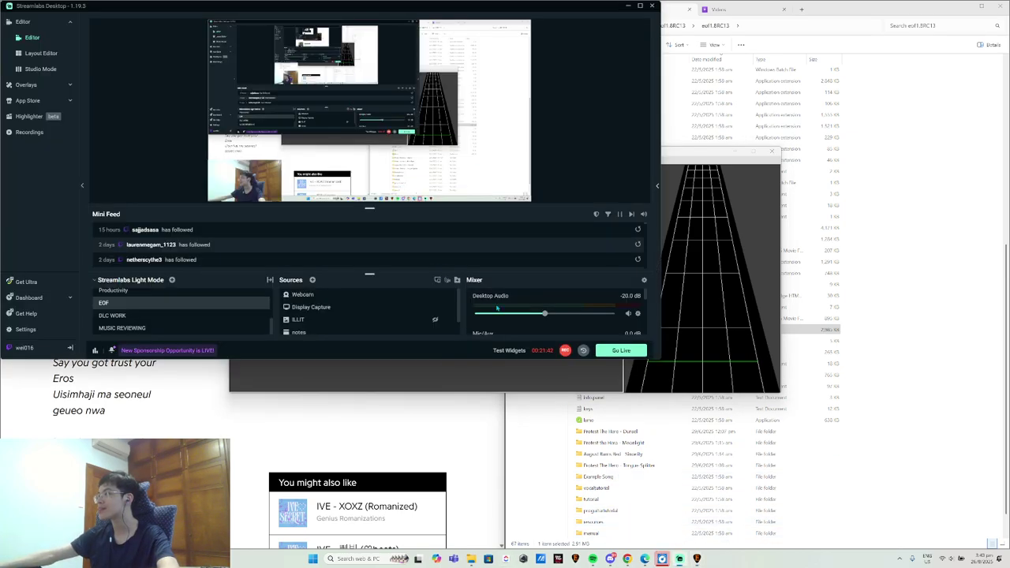